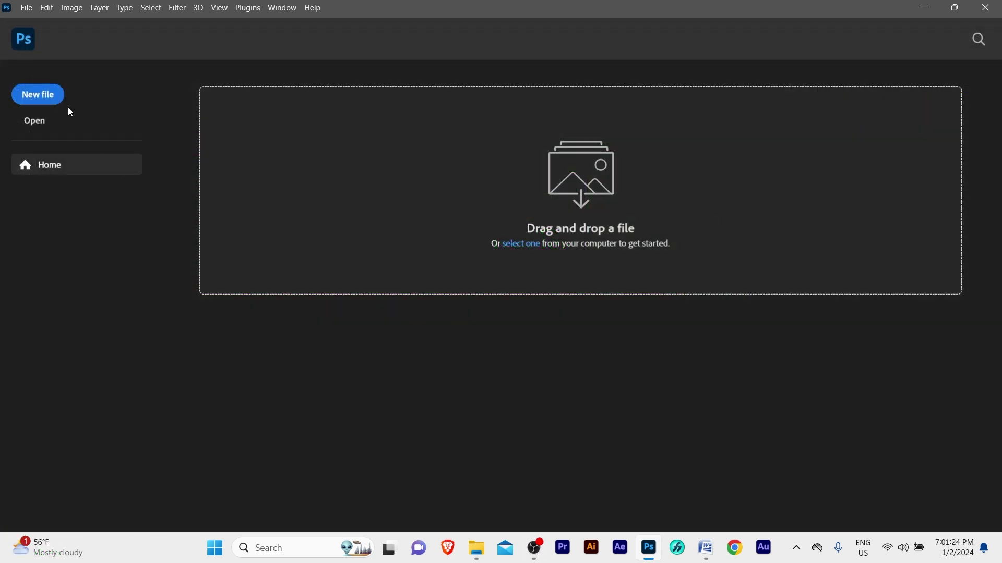
Create Untitled-1 as a 72 × 36 in, 72 ppi, CMYK, white landscape document.
left_click(45, 95)
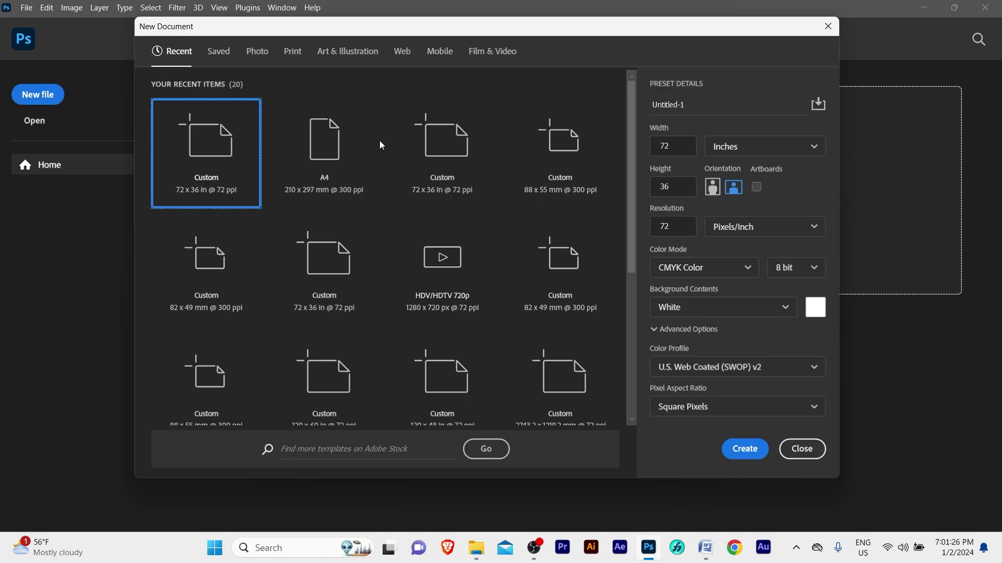
left_click(677, 147)
type("7")
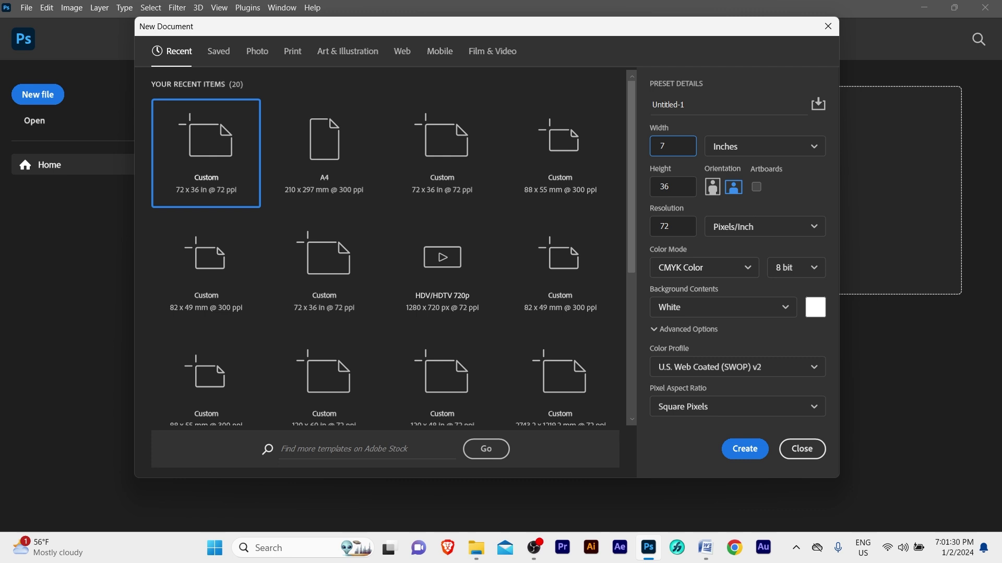
left_click(753, 145)
left_click(749, 191)
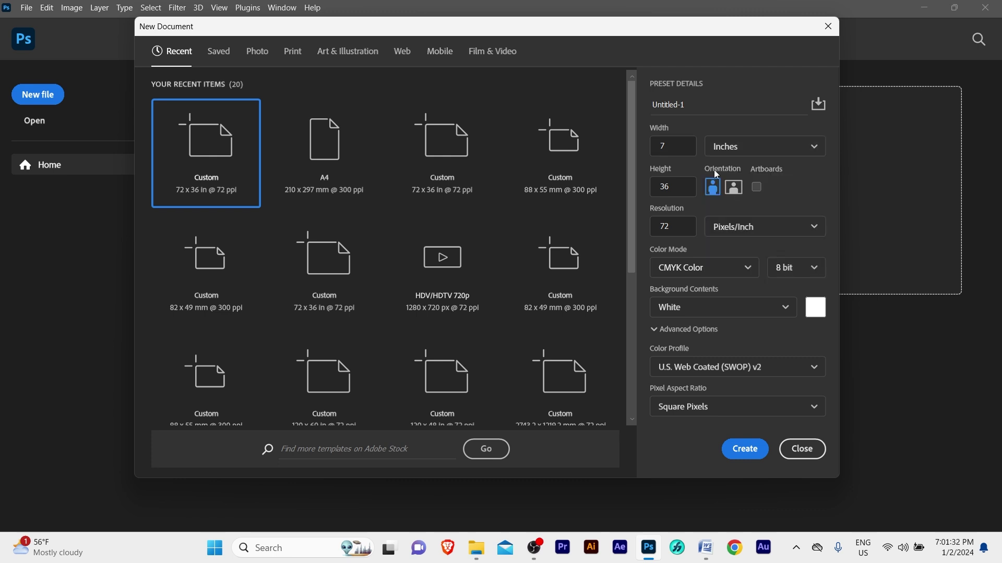
left_click(687, 146)
type("2")
double_click(684, 188)
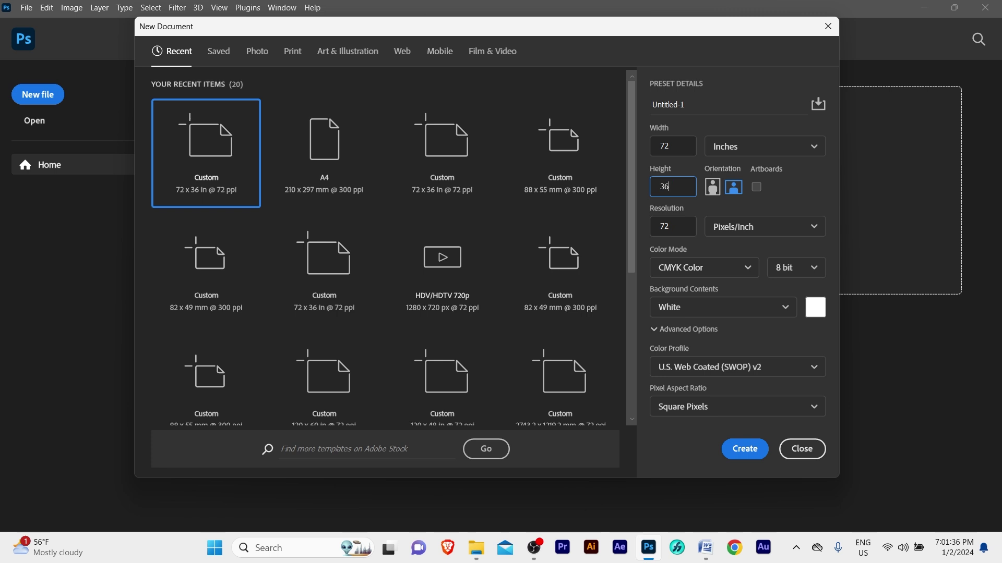
double_click(682, 224)
left_click(699, 268)
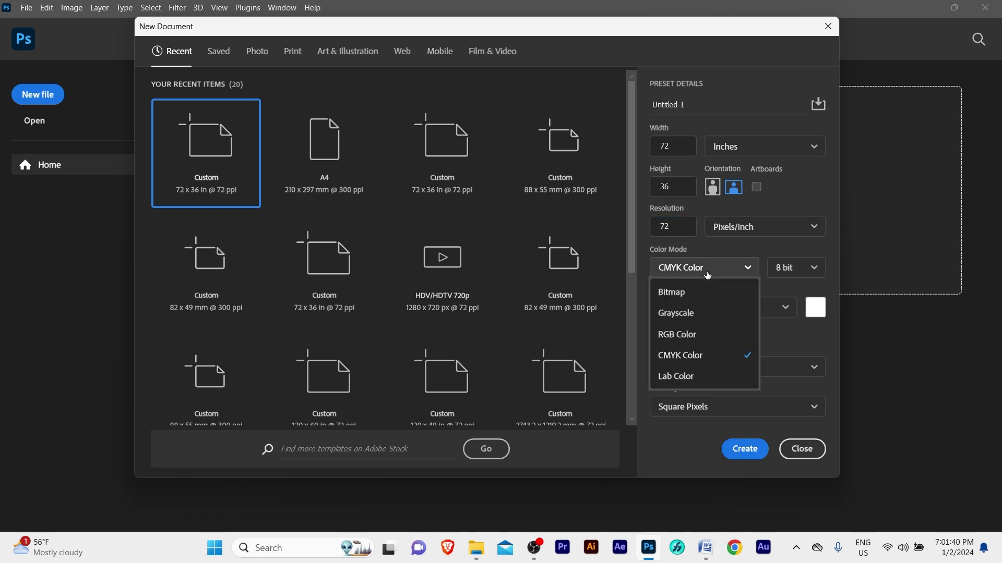
left_click(708, 356)
left_click(747, 448)
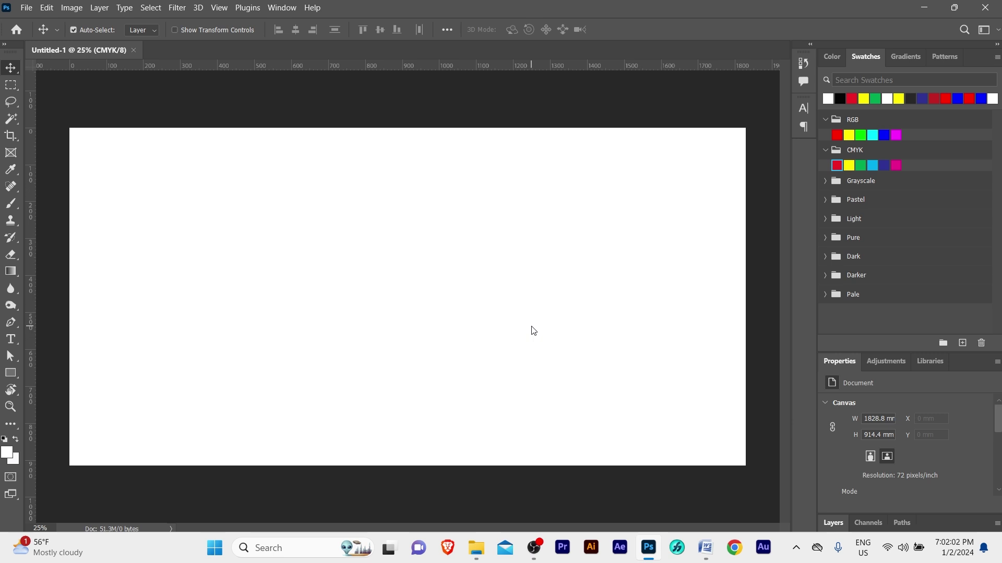
Add a black placeholder text layer on the canvas and scale it up to readable size.
left_click(11, 339)
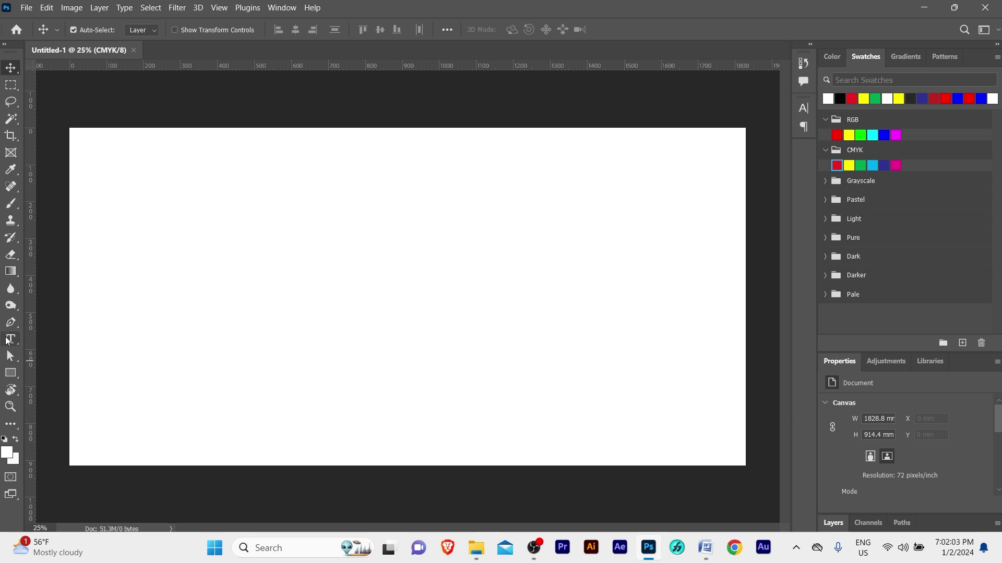
left_click(201, 261)
left_click(11, 68)
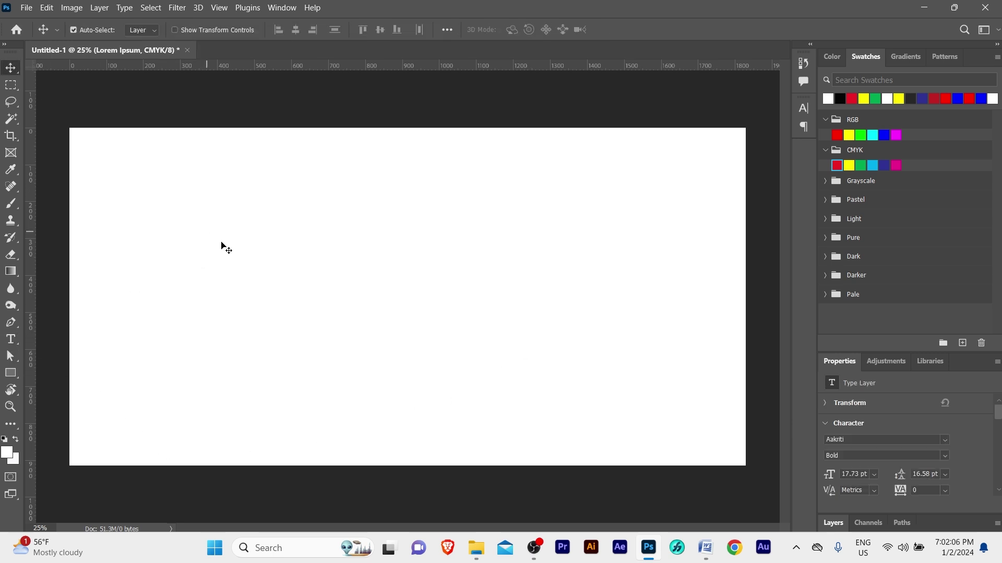
key("ctrl")
left_click(841, 96)
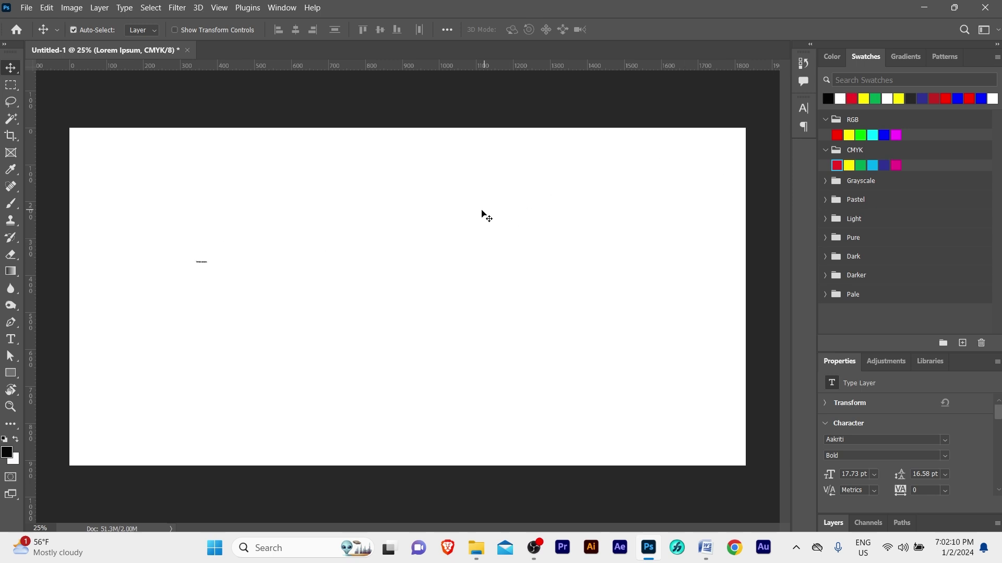
key("ctrl+t")
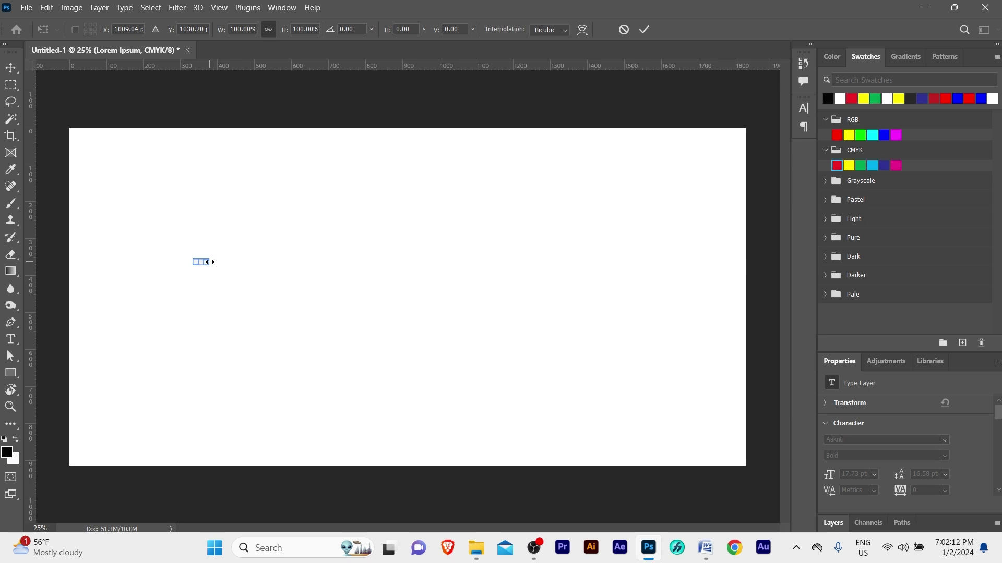
mouse_move(213, 265)
left_mouse_down()
mouse_move(394, 284)
mouse_move(355, 217)
left_mouse_up()
key("Return")
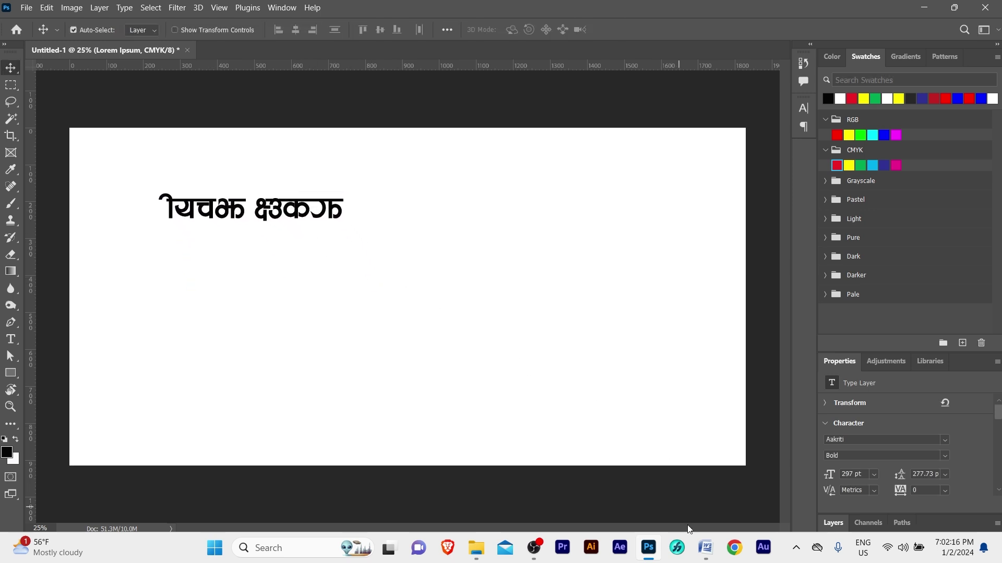
Replace the placeholder with the registration-number line copied from Word, shrunk to half size.
left_click(700, 546)
left_click(271, 186)
left_click(127, 182)
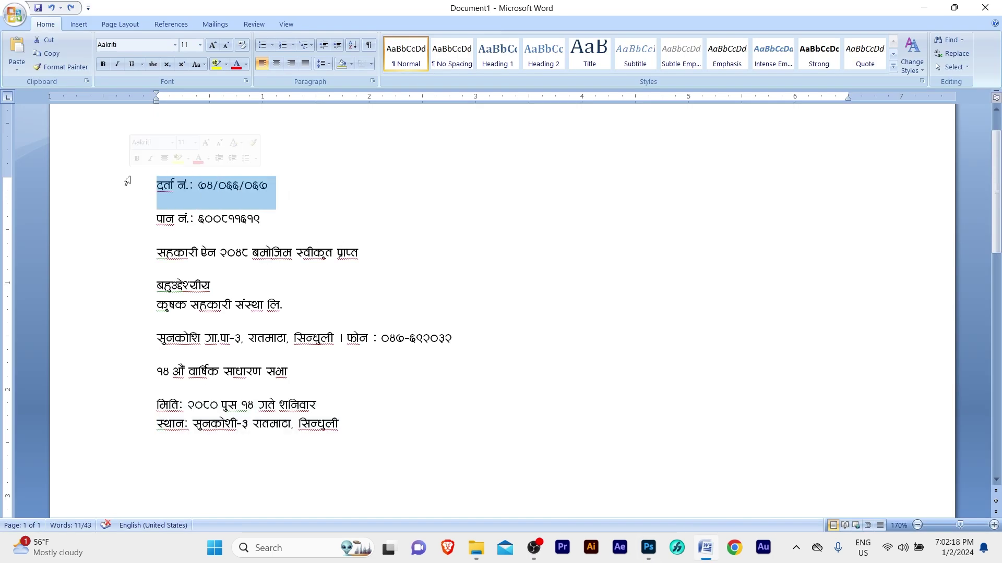
left_click(648, 548)
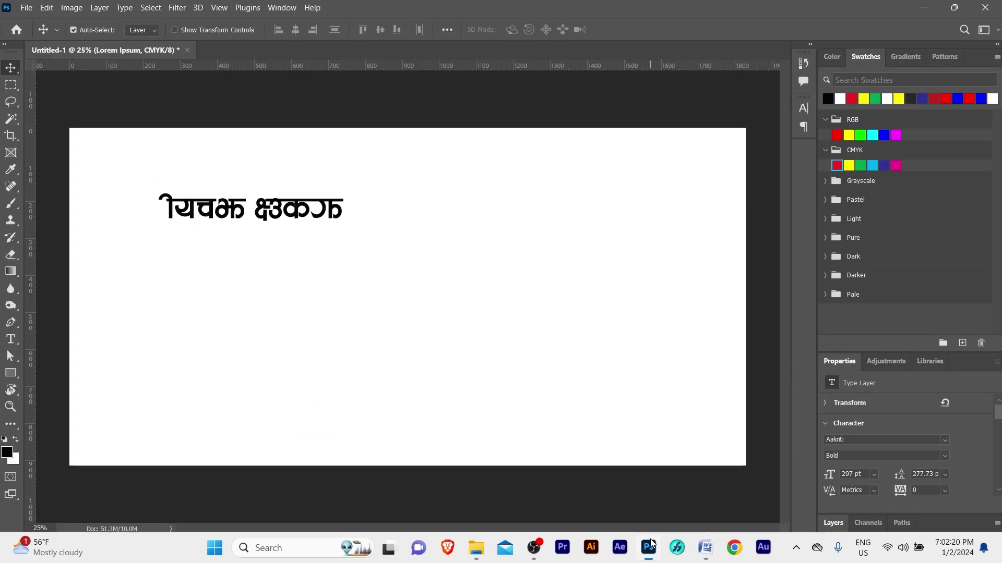
double_click(261, 214)
type("दर्ता नं.: ७४/०६६/०६७")
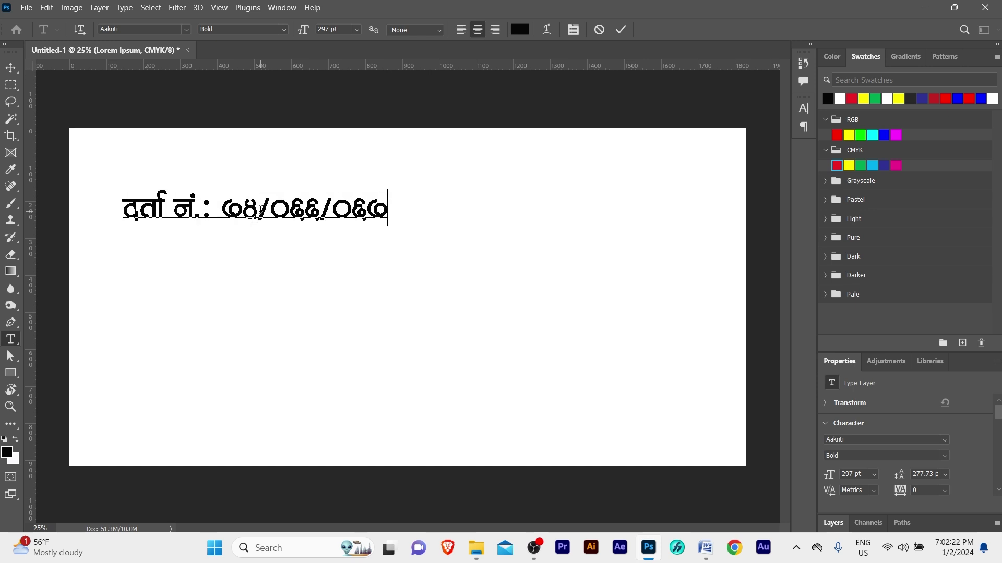
key("ctrl+Return")
key("ctrl+t")
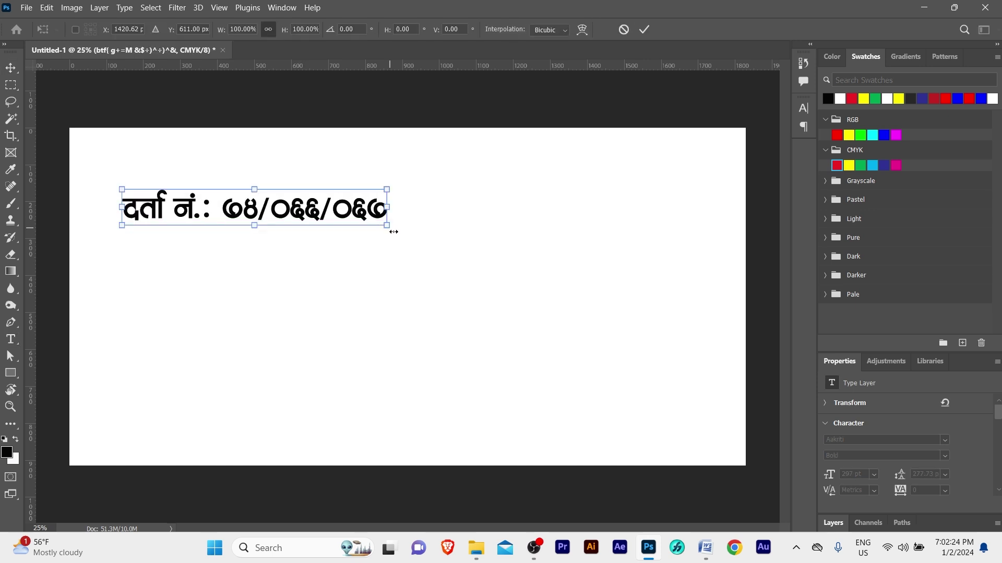
mouse_move(382, 224)
left_mouse_down()
mouse_move(254, 201)
mouse_move(224, 170)
mouse_move(575, 170)
left_mouse_up()
key("Return")
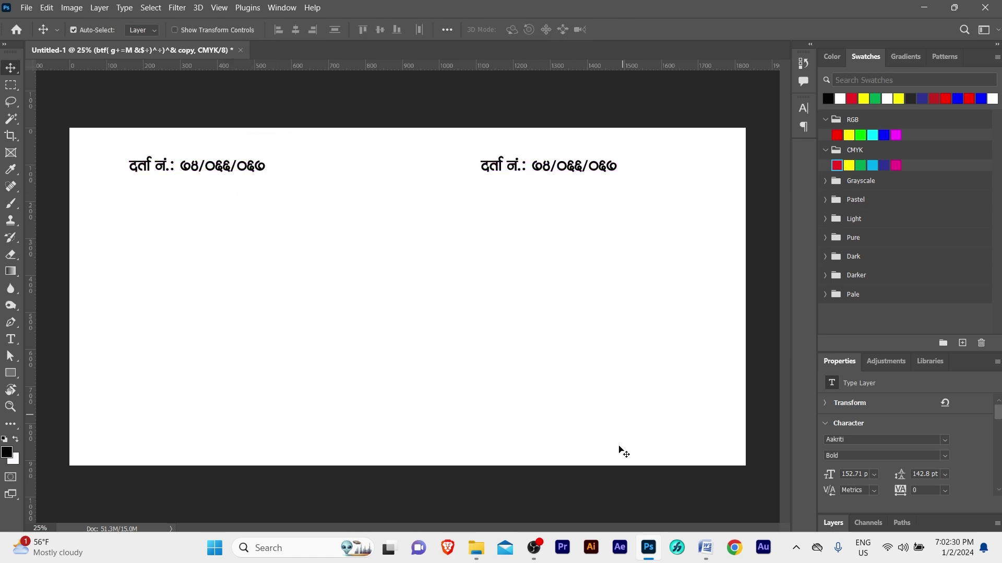
Replace the top-right copy's text with the PAN number line copied from Word.
left_click(706, 545)
left_click_drag(277, 213, 131, 223)
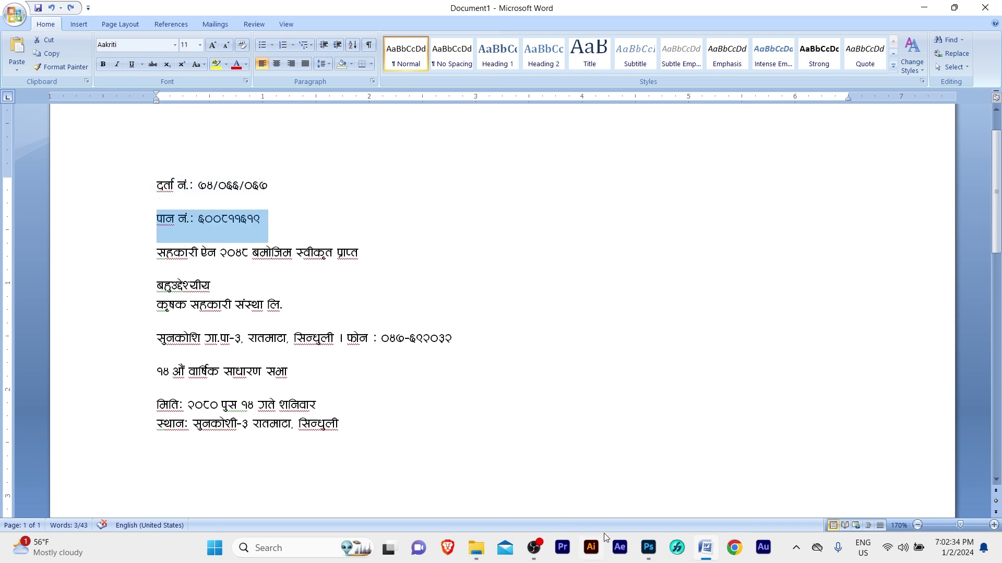
left_click(649, 547)
double_click(509, 170)
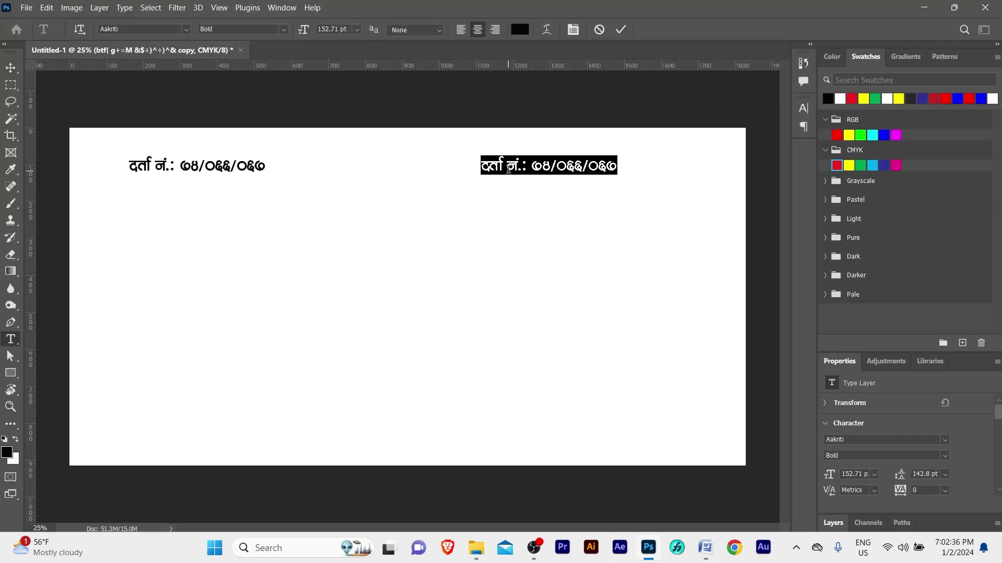
type("kfg g+=M ^))*!!^!(")
key("ctrl+Return")
key("v")
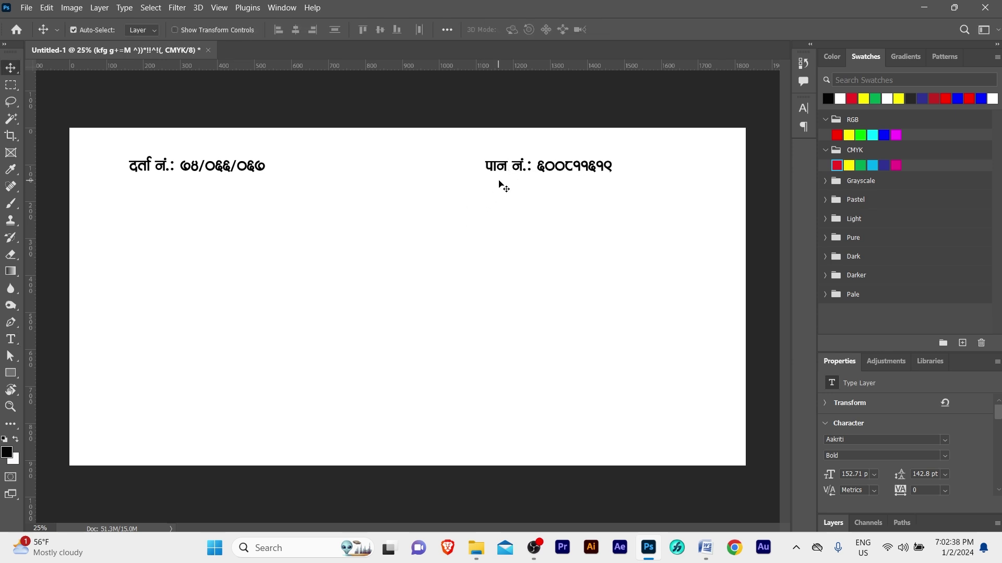
Duplicate the line to the centre and make it the cooperative-act approval statement.
left_click_drag(498, 182, 377, 219)
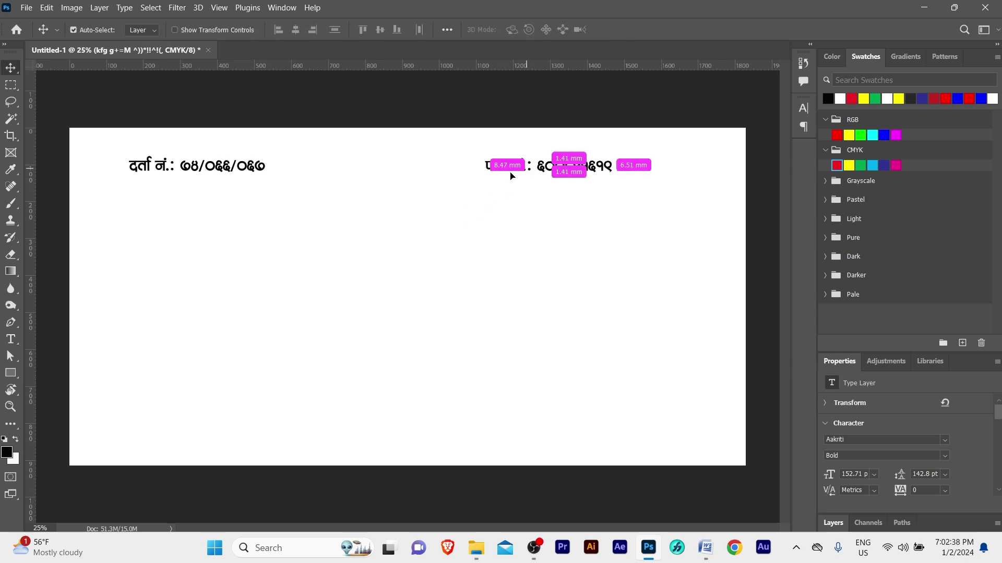
left_click(710, 557)
mouse_move(376, 256)
left_mouse_down()
mouse_move(126, 248)
mouse_move(353, 254)
left_mouse_up()
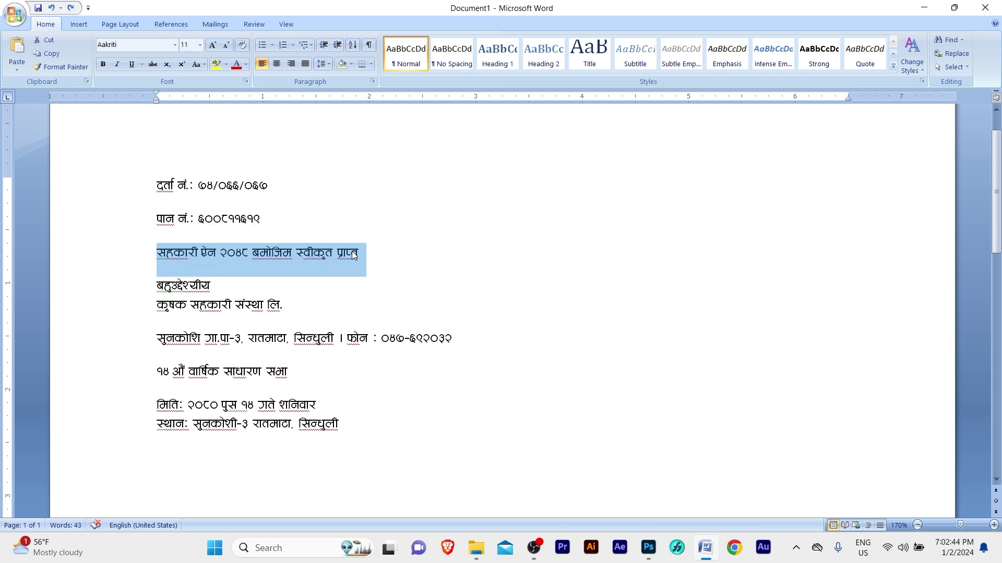
left_click(648, 547)
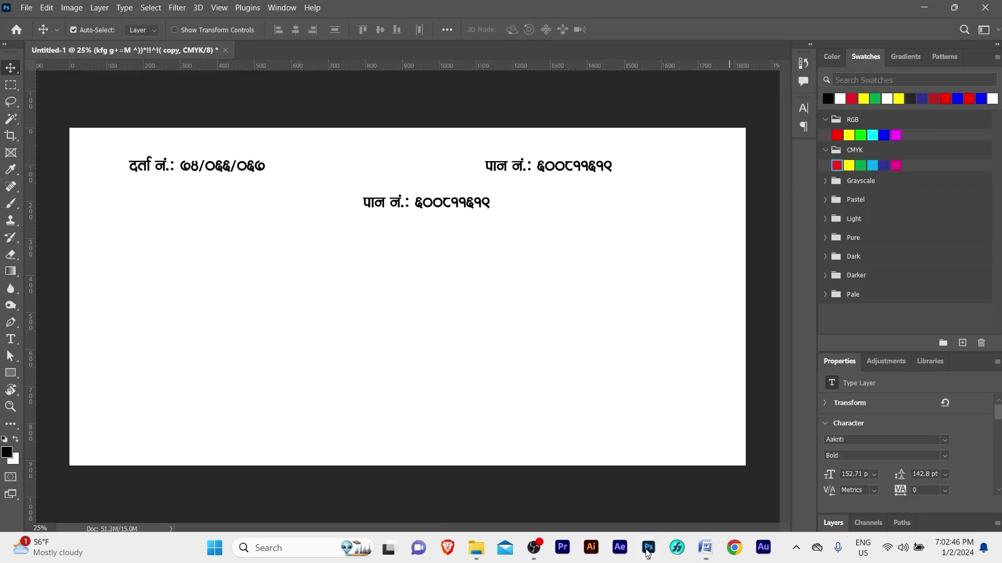
double_click(412, 198)
key("ctrl+a")
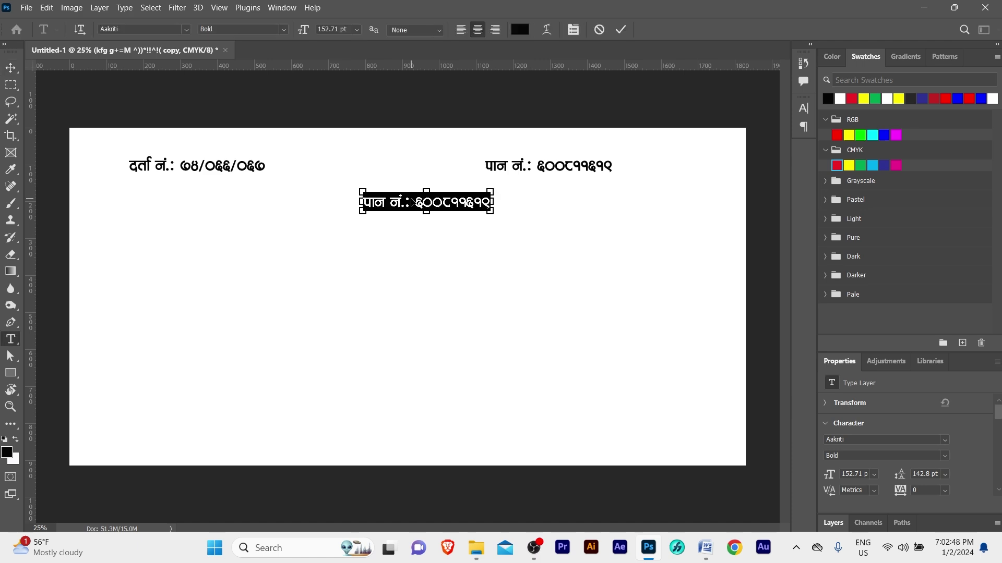
type("सहकारी ऐन २०४८ बमोजिम स्वीकृत प्राप्त")
key("ctrl+Return")
key("v")
Duplicate the approval line below it and paste in the two cooperative name lines.
left_click_drag(412, 209, 401, 239)
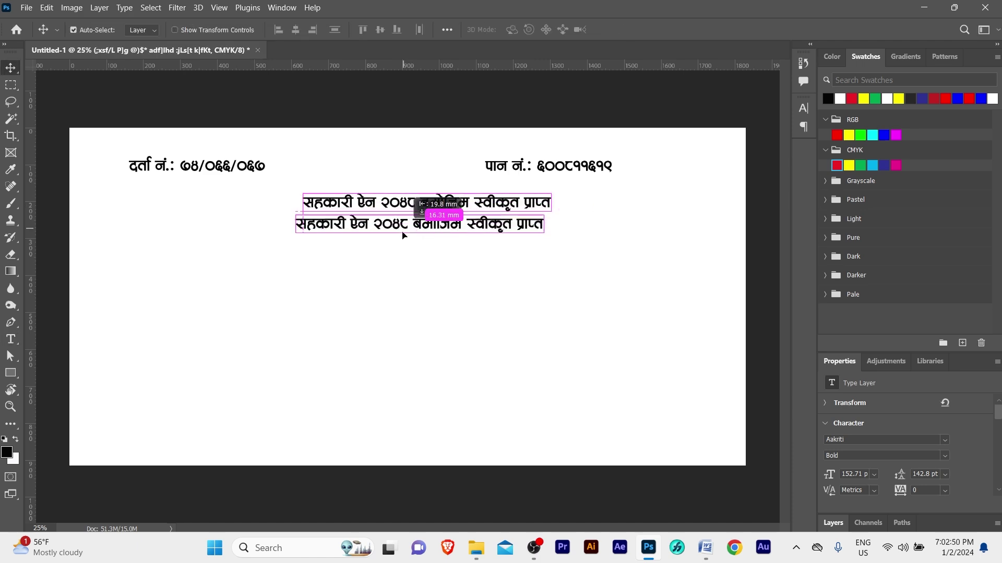
left_click(705, 547)
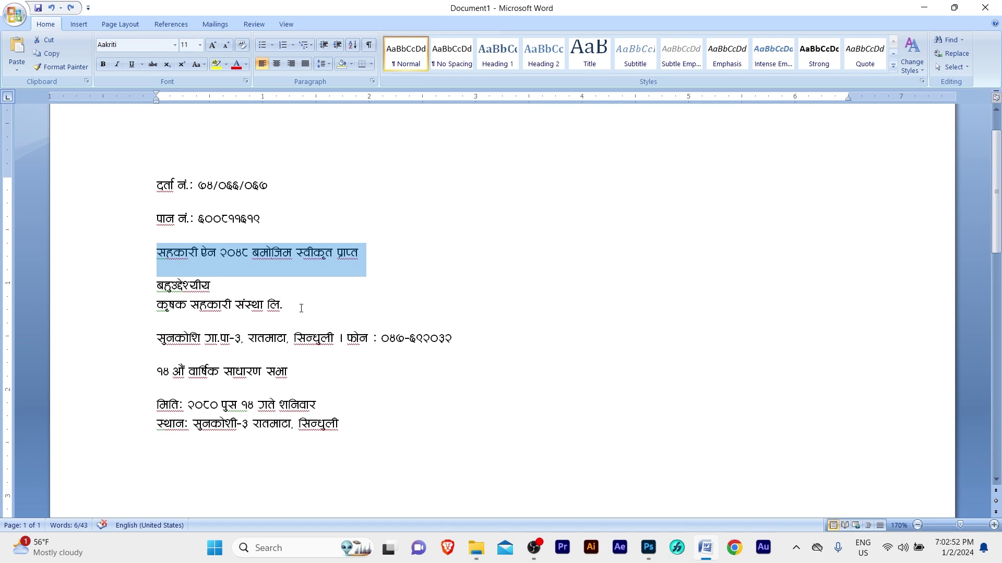
left_click_drag(301, 308, 140, 288)
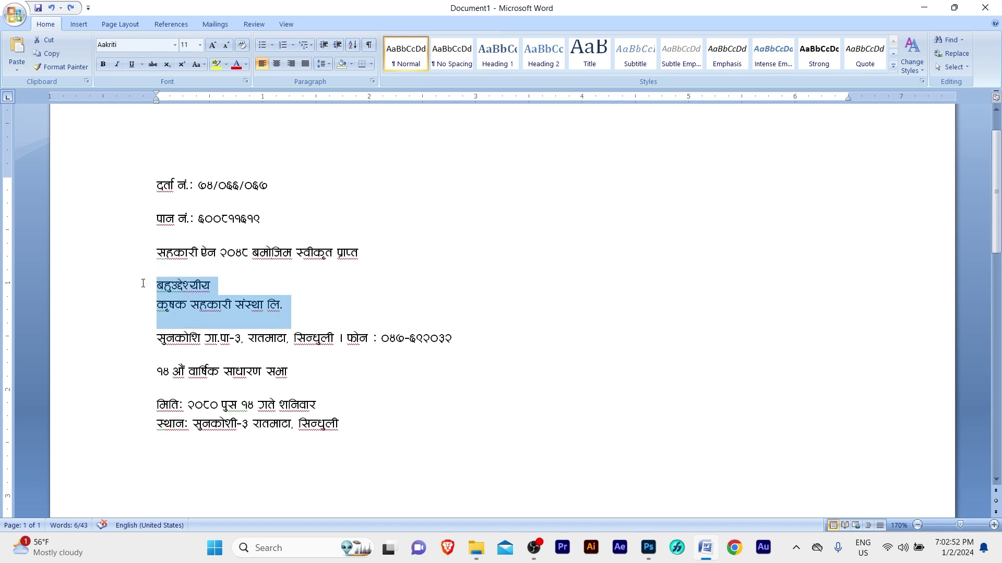
left_click(648, 548)
double_click(425, 241)
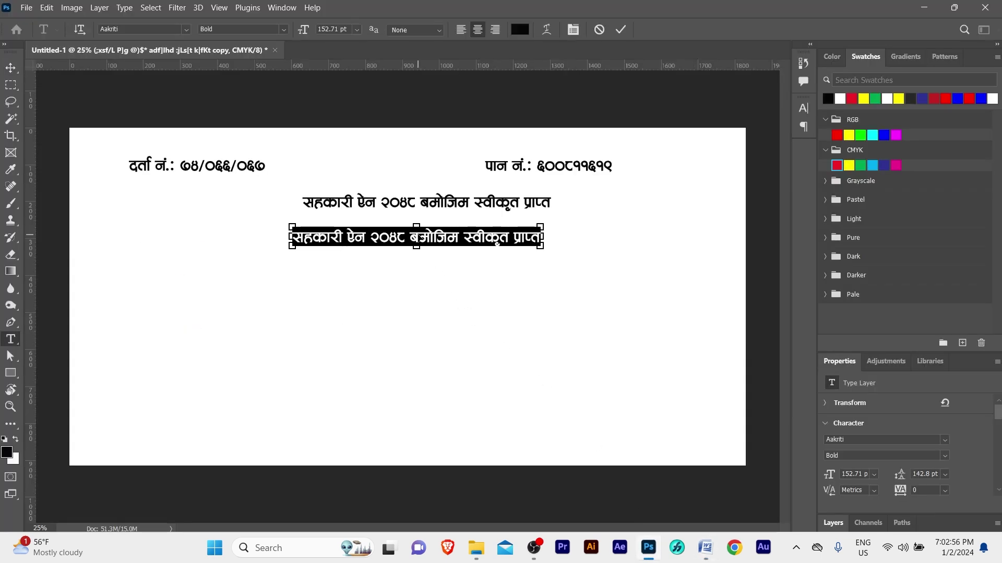
type("ax'p2]ZoLo s[ifs ;xsf/L ;+:yf ln=")
key("ctrl+Return")
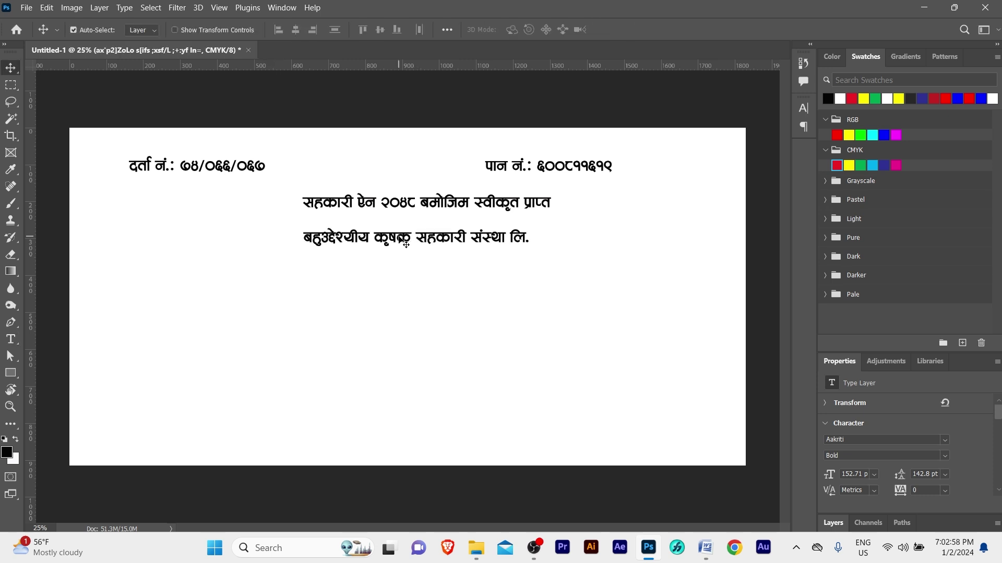
Break the cooperative name into two lines before कृषक and shift the block right.
double_click(386, 241)
left_click(375, 241)
key("BackSpace")
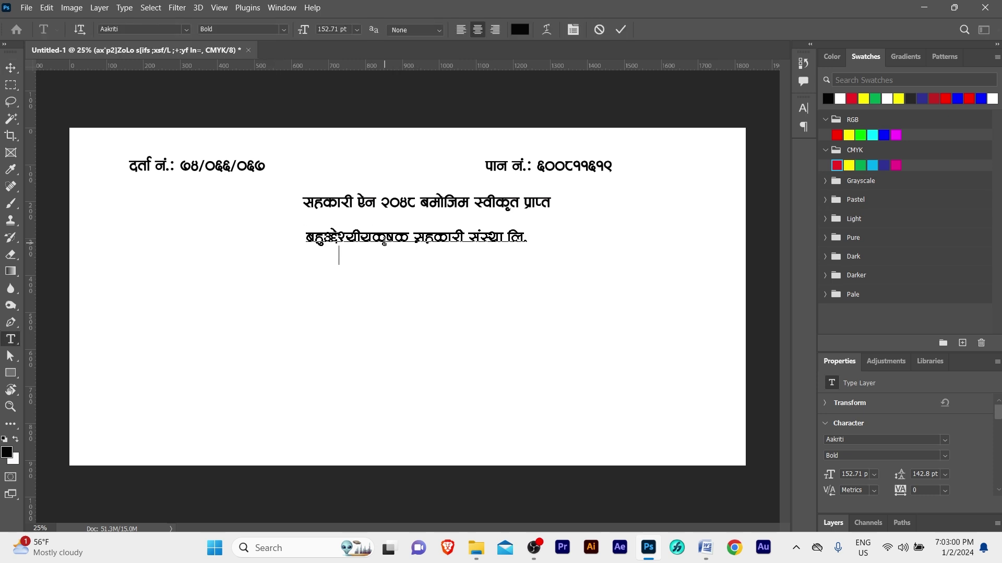
key("Return")
left_click_drag(375, 228, 559, 241)
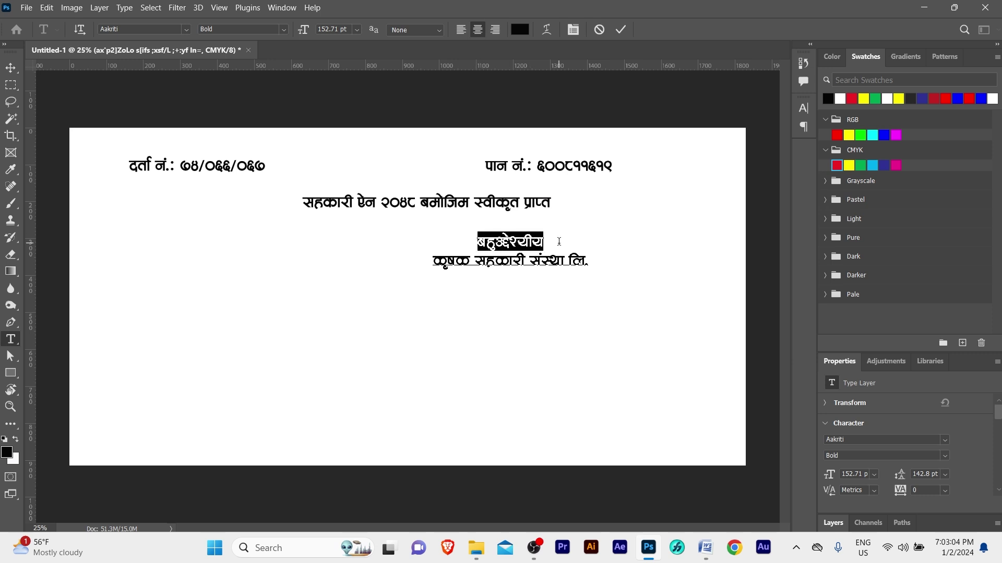
Set the बहुउद्देश्यीय headline size to 50 and move the block left and down.
left_click(327, 28)
type("500pt")
key("Return")
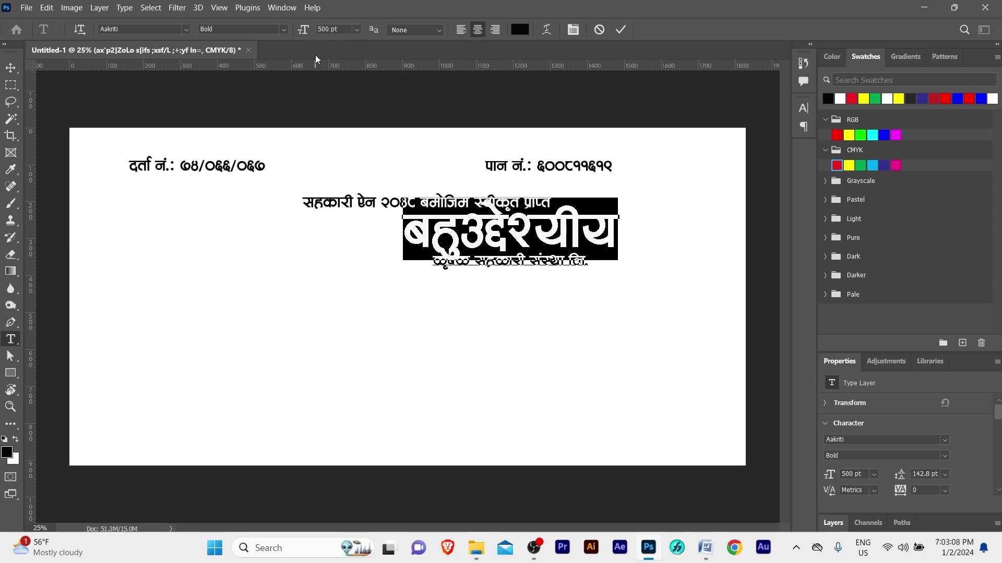
key("ctrl+Return")
key("v")
left_click_drag(508, 214, 389, 242)
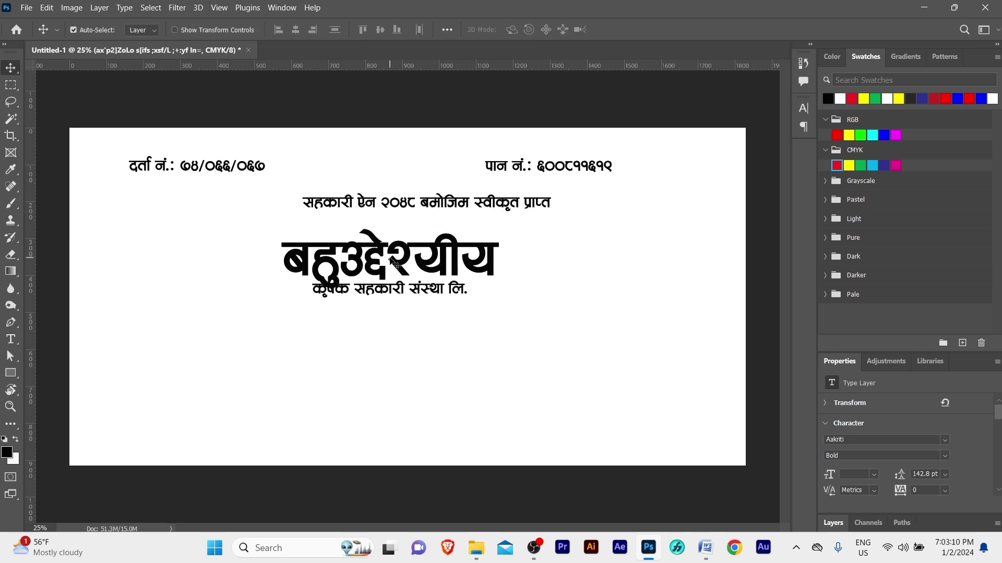
Enlarge the कृषक सहकारी संस्था लि. line to 220 pt and nudge the block left.
key("t")
left_click(315, 289)
left_click_drag(315, 290, 484, 292)
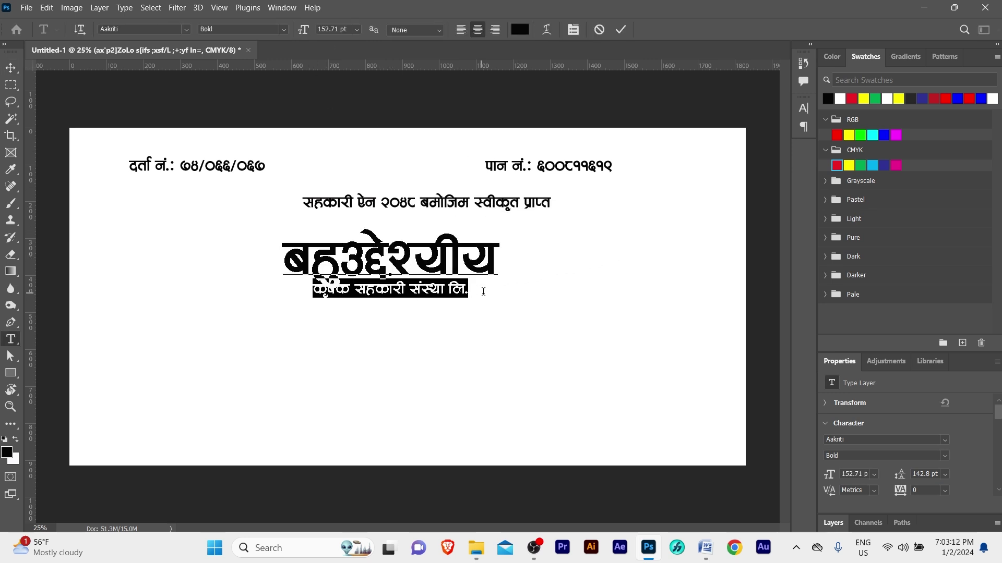
left_click(329, 28)
type("23")
type("0")
key("Return")
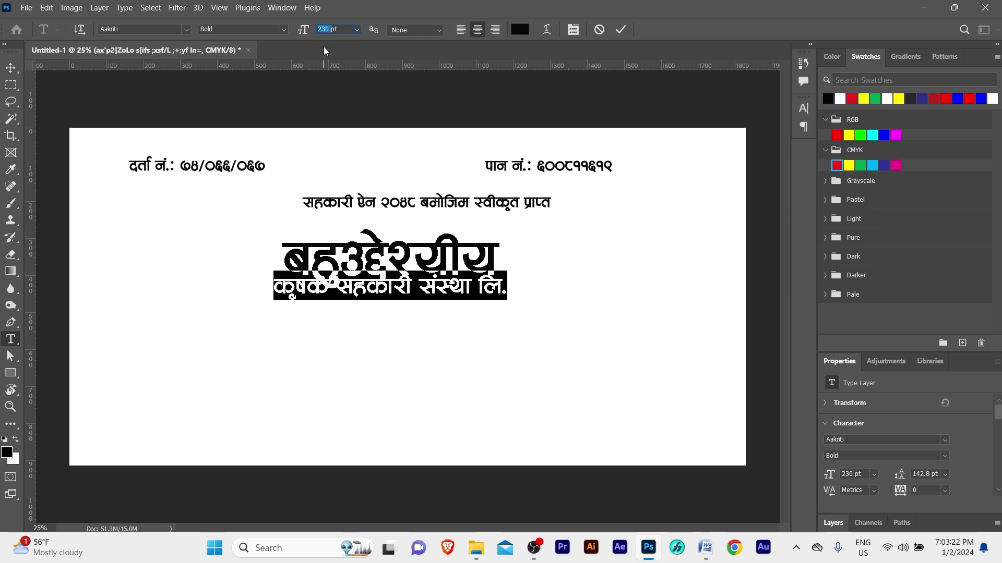
type("22")
key("ctrl+Return")
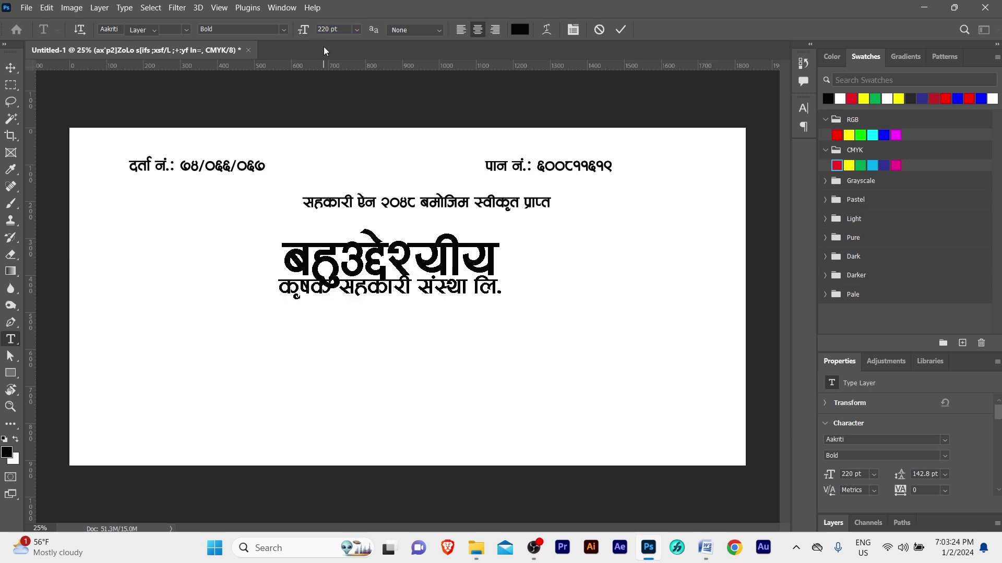
key("v")
left_click_drag(387, 242, 336, 241)
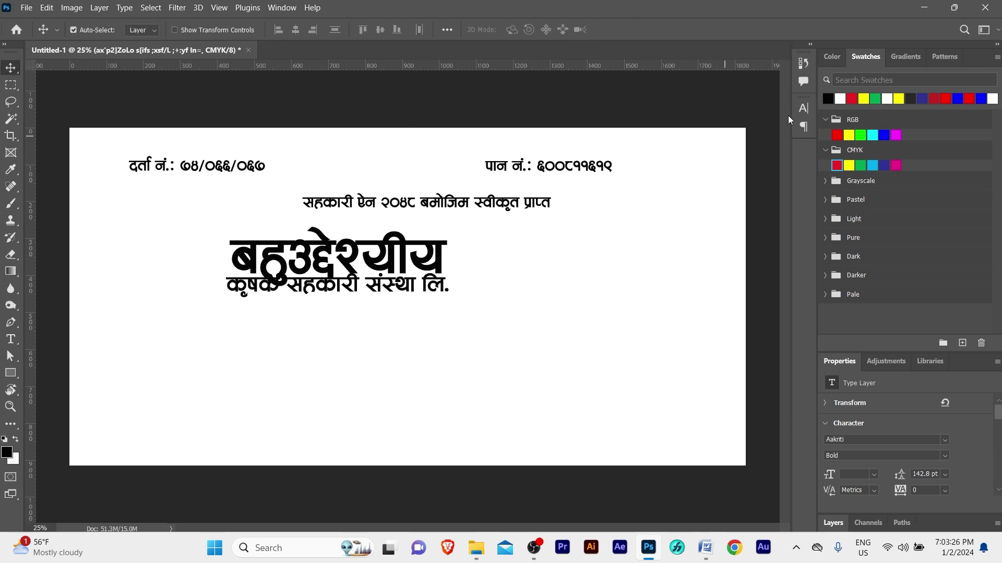
Set the heading block's font to Ganess and move it right toward centre.
left_click(803, 108)
left_click(694, 127)
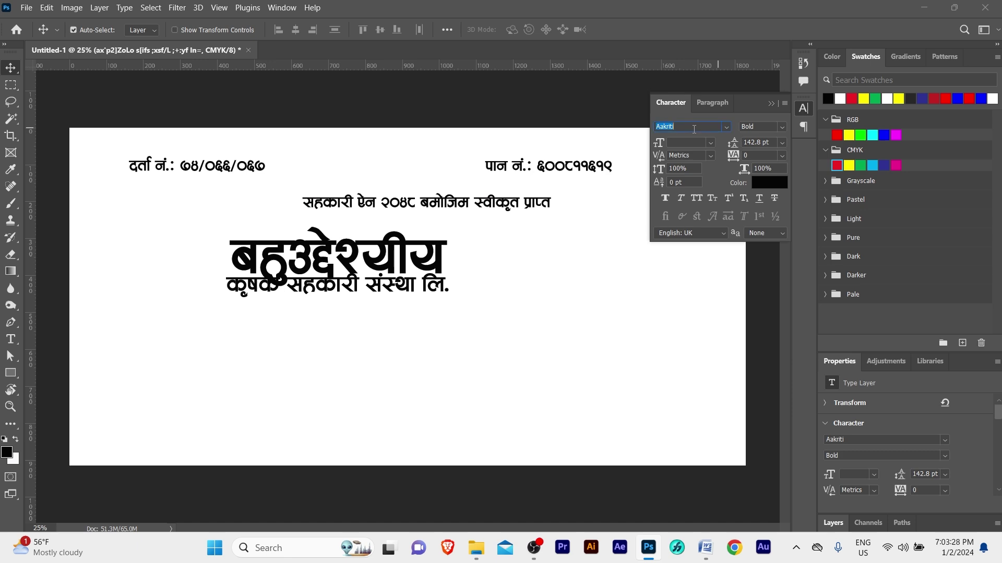
type("gane")
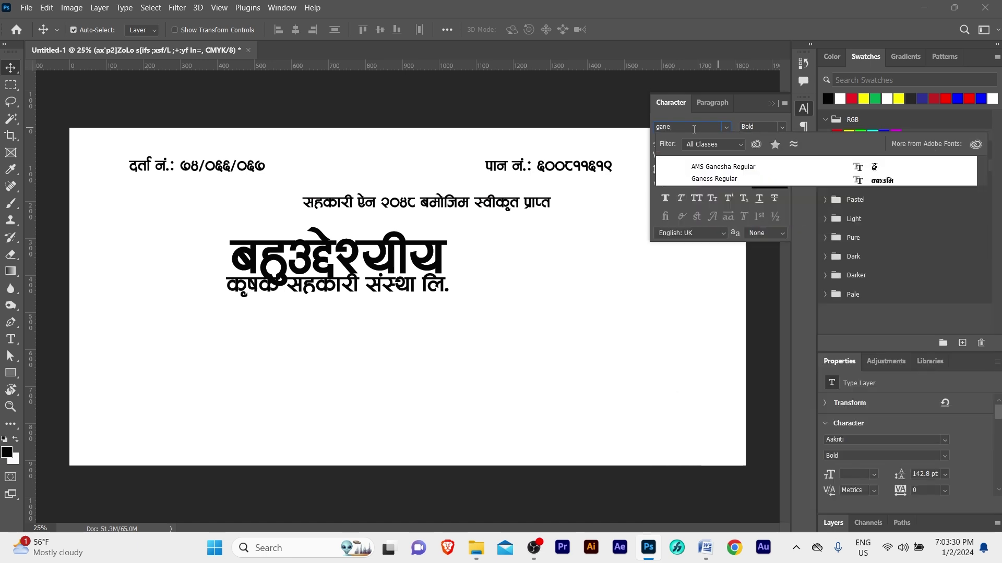
left_click(716, 178)
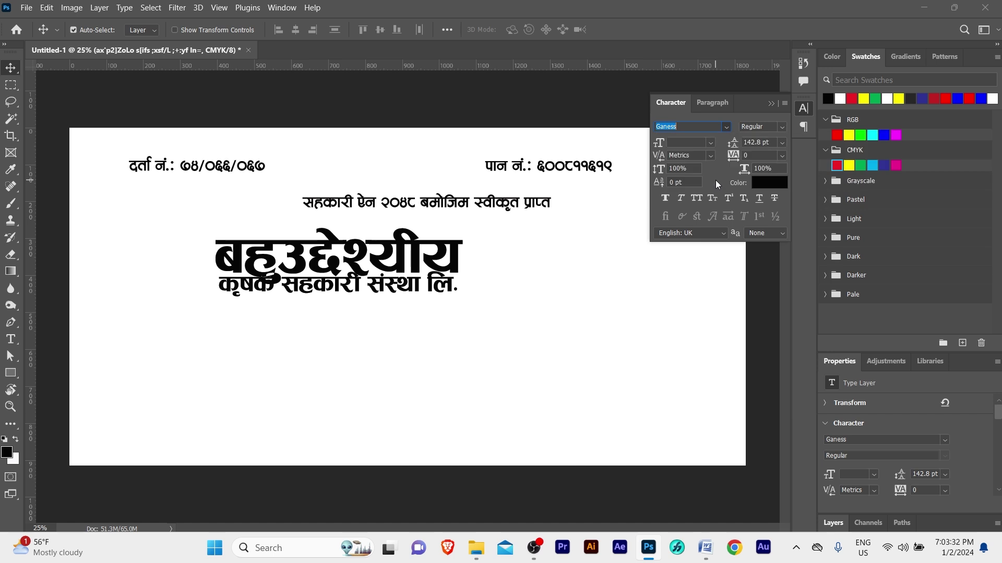
left_click(770, 102)
left_click_drag(429, 263, 497, 254)
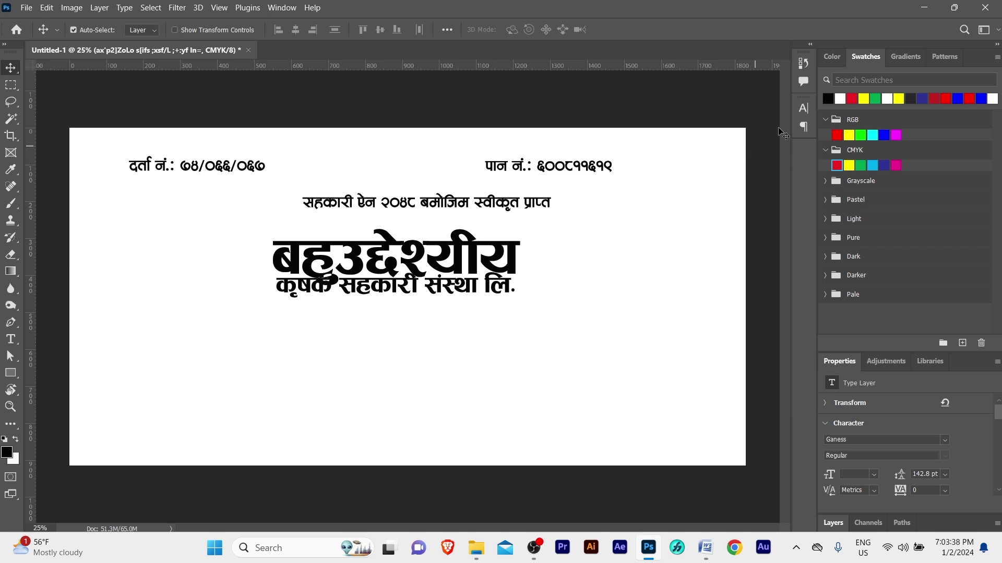
Set the heading block's leading to 220 pt and reposition it up and right.
left_click(804, 108)
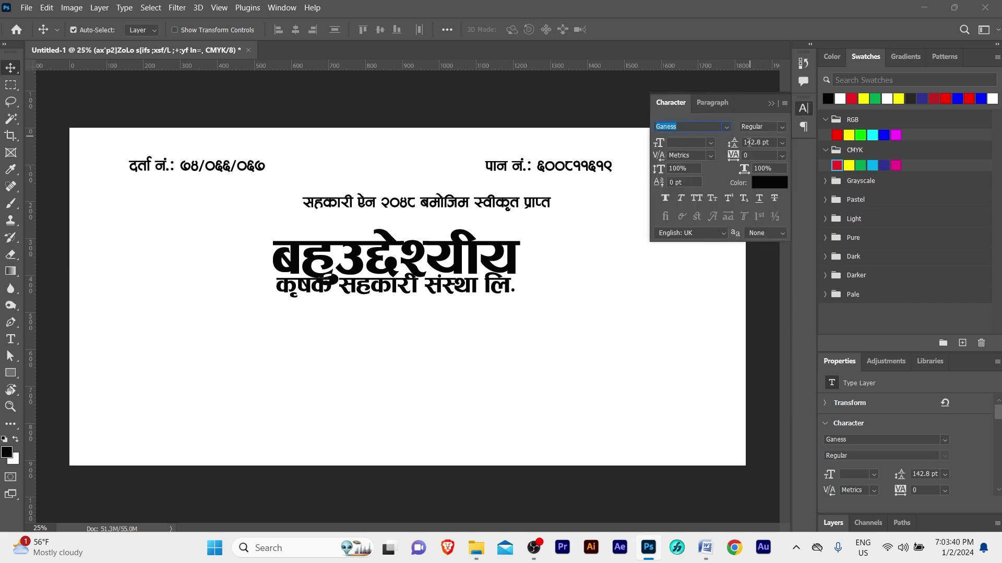
left_click(748, 142)
type("220")
key("Return")
left_click(577, 215)
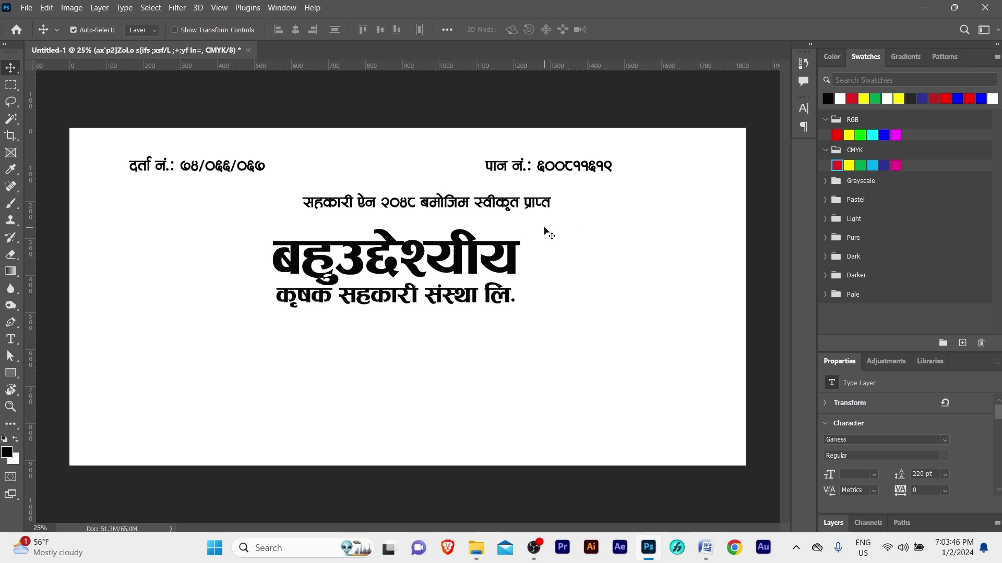
left_click_drag(440, 256, 480, 245)
Duplicate the act-approval line below the subtitle and copy the सुनकोशि address line from Word.
left_click(450, 205)
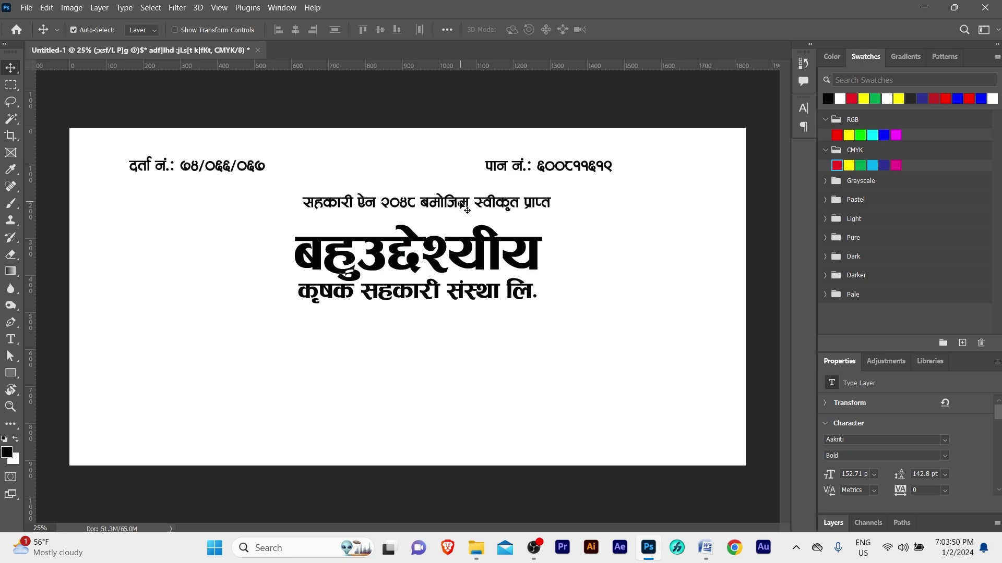
left_click_drag(450, 205, 448, 326)
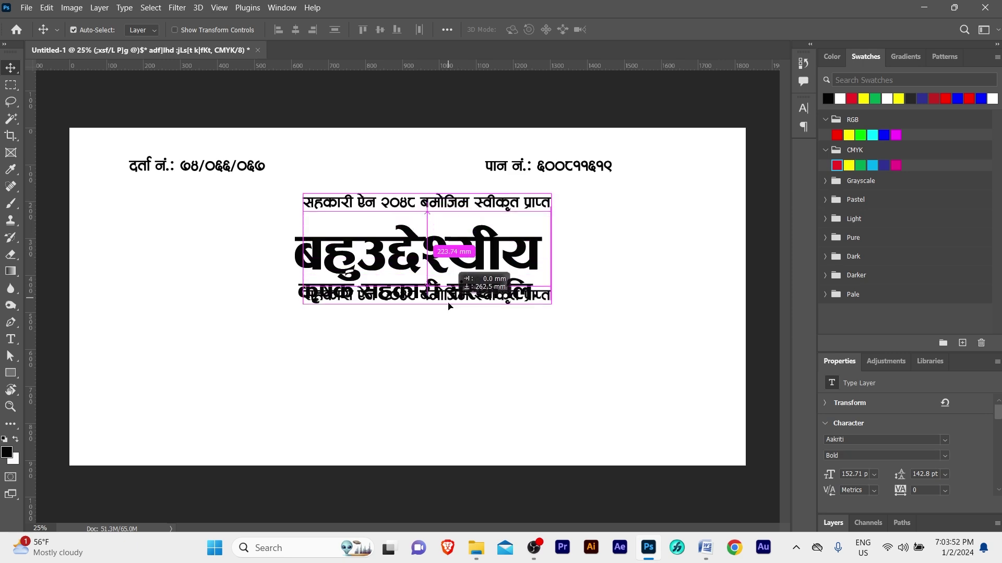
left_click(701, 549)
left_click(286, 290)
left_click_drag(449, 344, 151, 341)
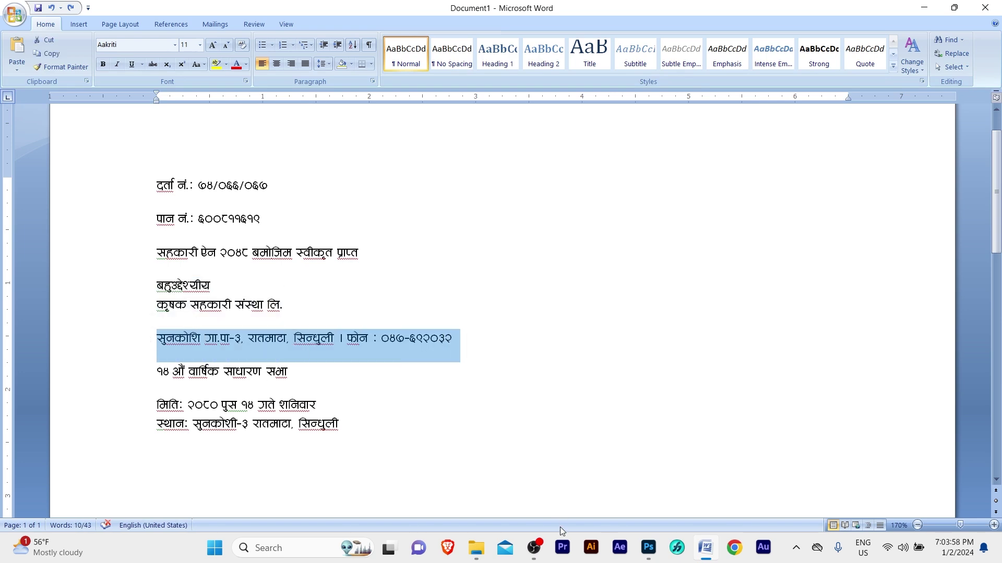
left_click(648, 547)
Paste the सुनकोशि address and phone line into the duplicate, shrink it, and centre it below.
double_click(441, 324)
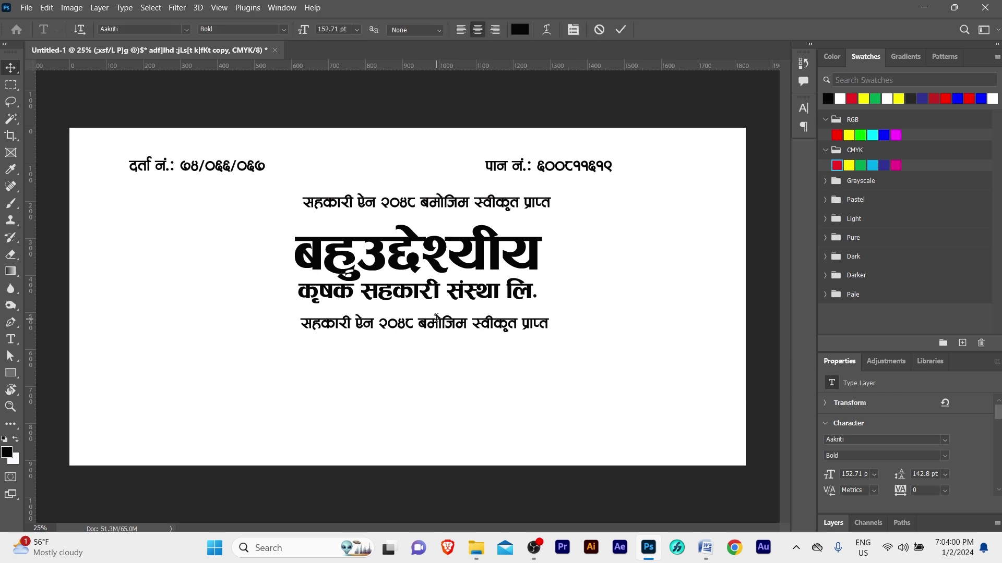
key("ctrl+v")
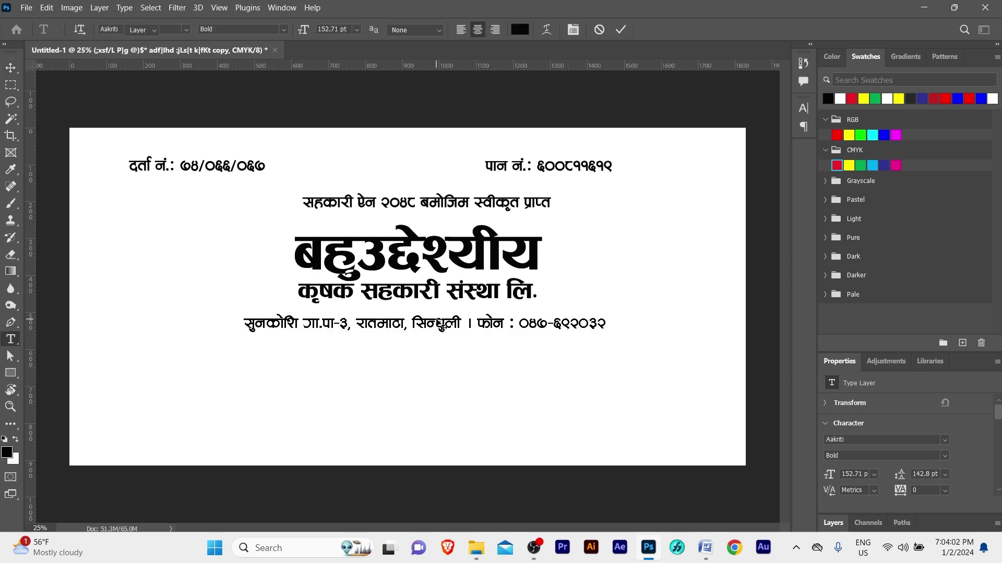
key("ctrl+Return")
key("v")
left_click_drag(410, 326, 453, 322)
key("ctrl+t")
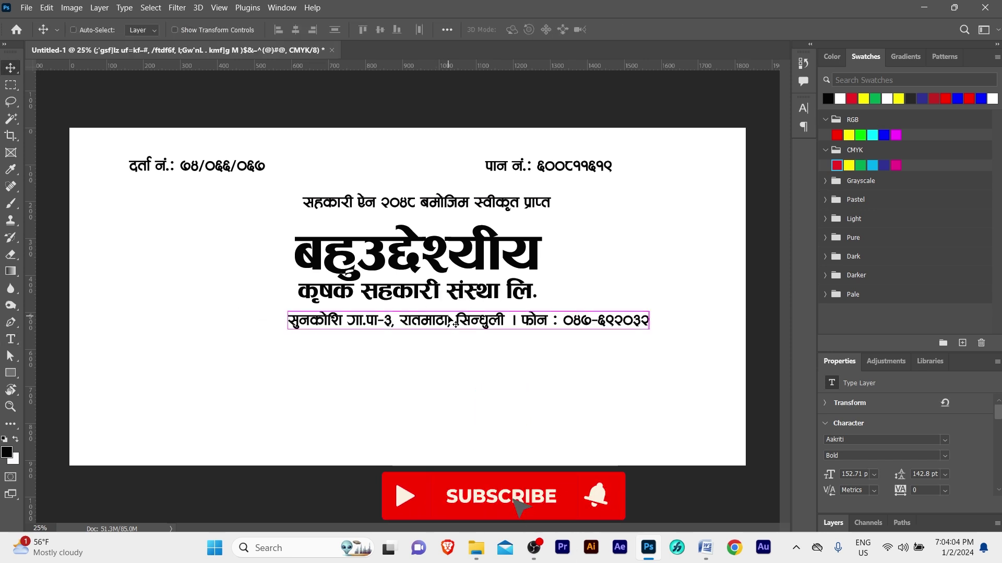
left_click_drag(646, 329, 538, 319)
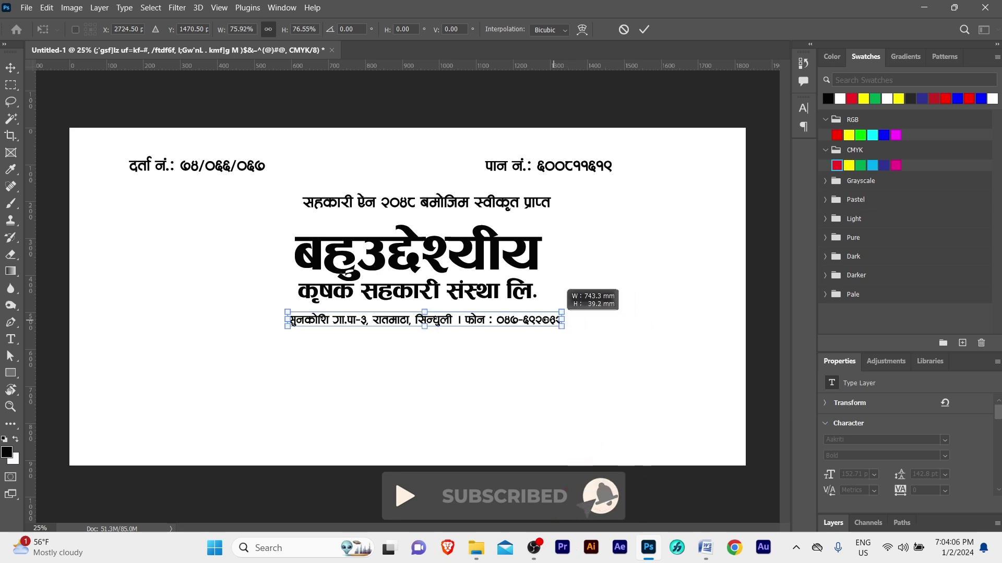
key("Return")
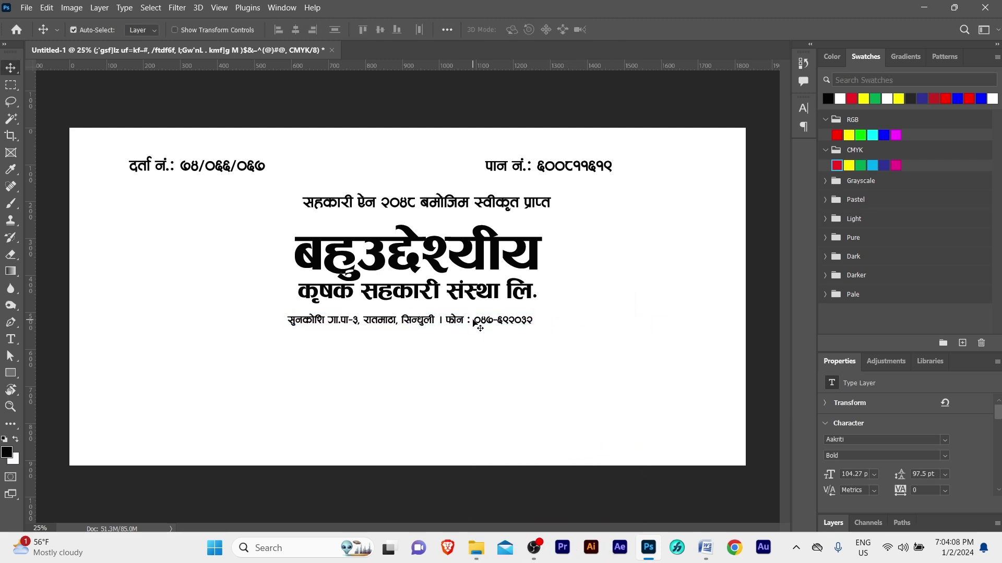
left_click_drag(476, 323, 484, 322)
scroll(482, 319, "up", 3)
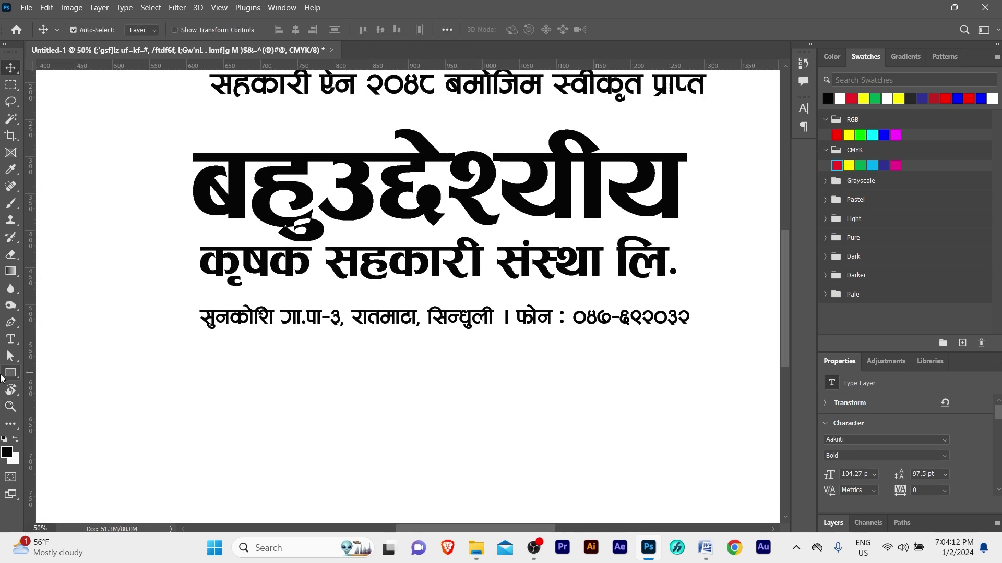
right_click(11, 372)
Draw a thin black rectangle bar between the कृषक सहकारी संस्था लि. line and the address.
left_click(61, 374)
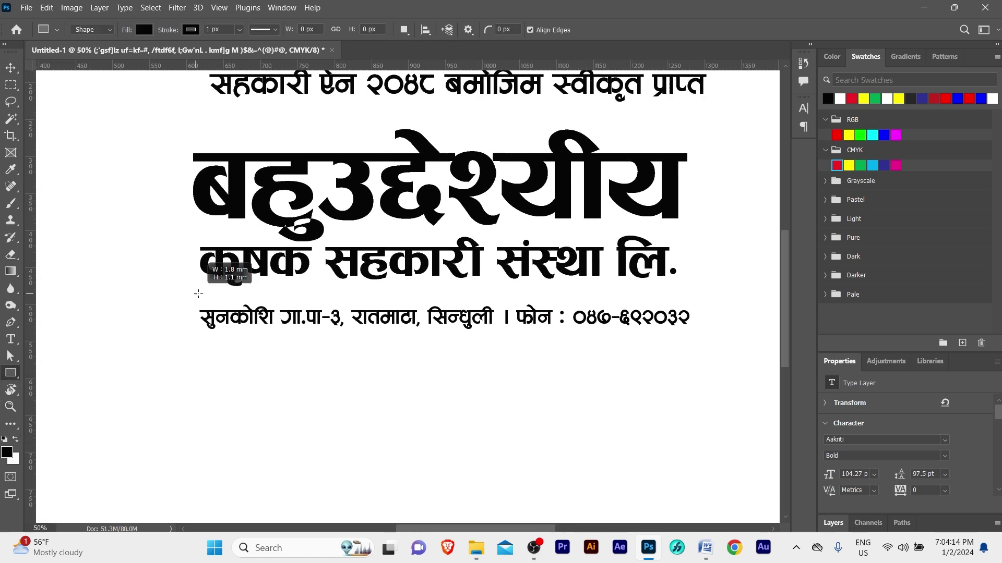
left_click_drag(194, 294, 684, 299)
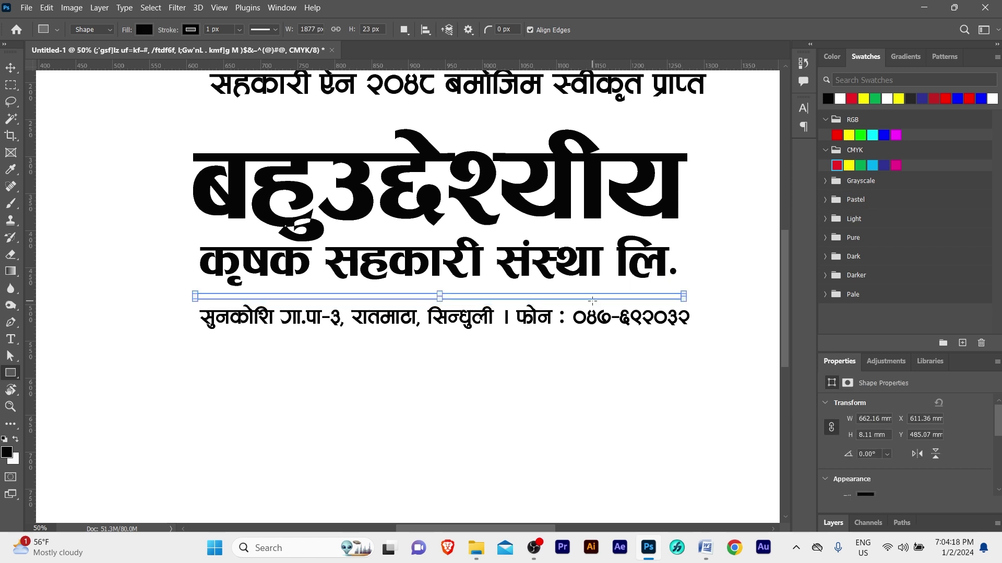
key("v")
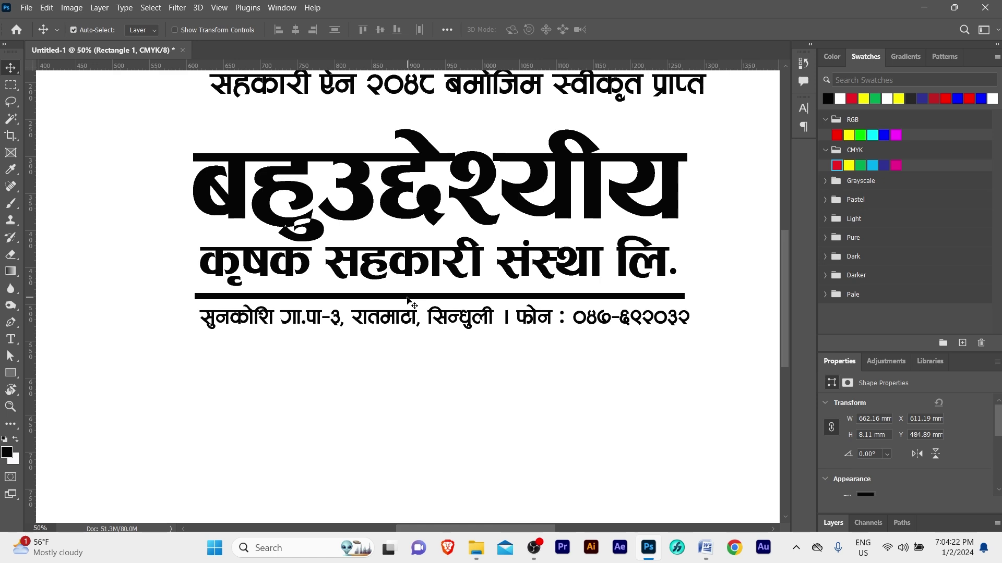
left_click(407, 351)
Draw a green rectangle over the heading block and send it behind the text.
key("z")
left_click(433, 307, "alt")
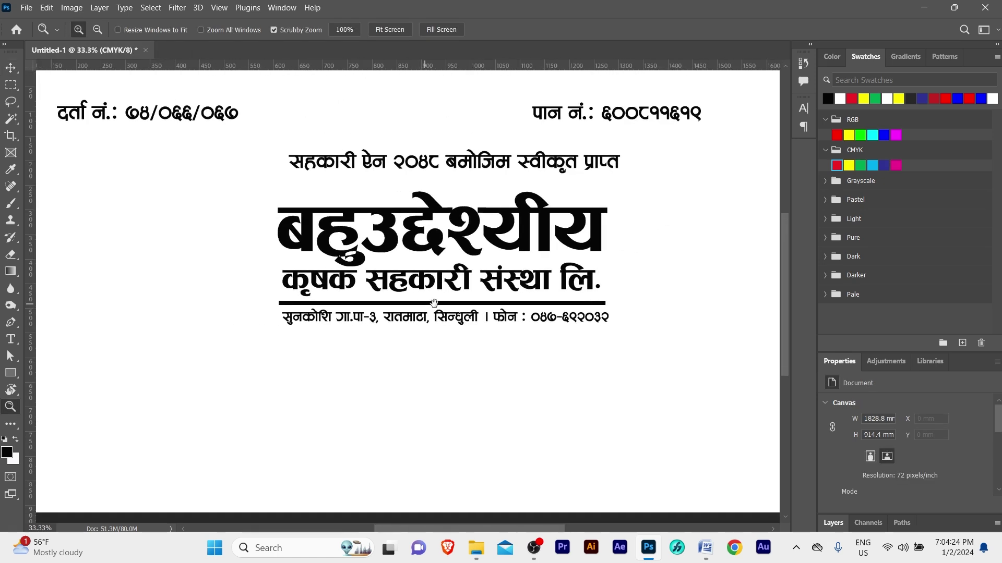
left_click_drag(433, 303, 452, 304)
left_click(11, 372)
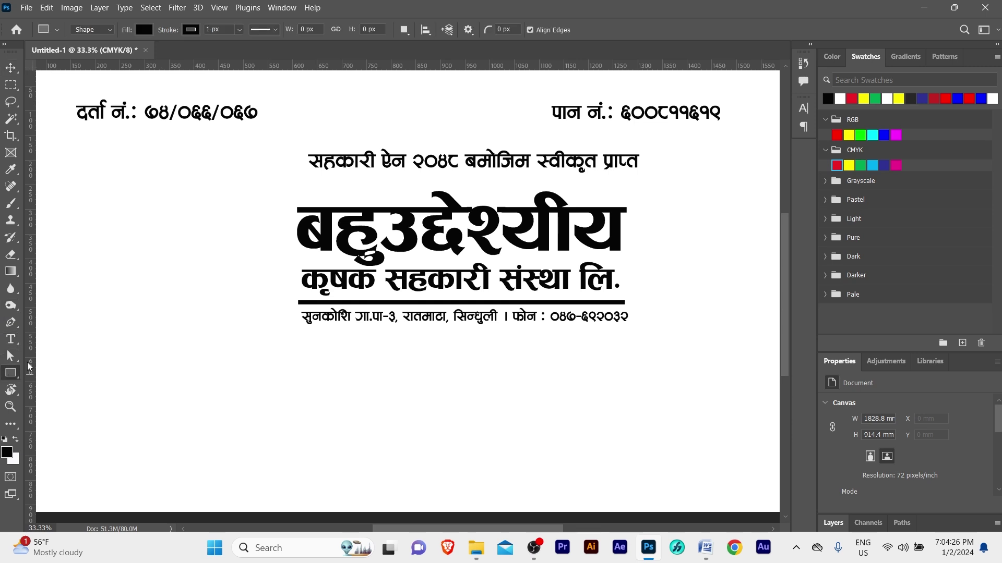
left_click_drag(125, 192, 137, 201)
left_click_drag(628, 306, 664, 339)
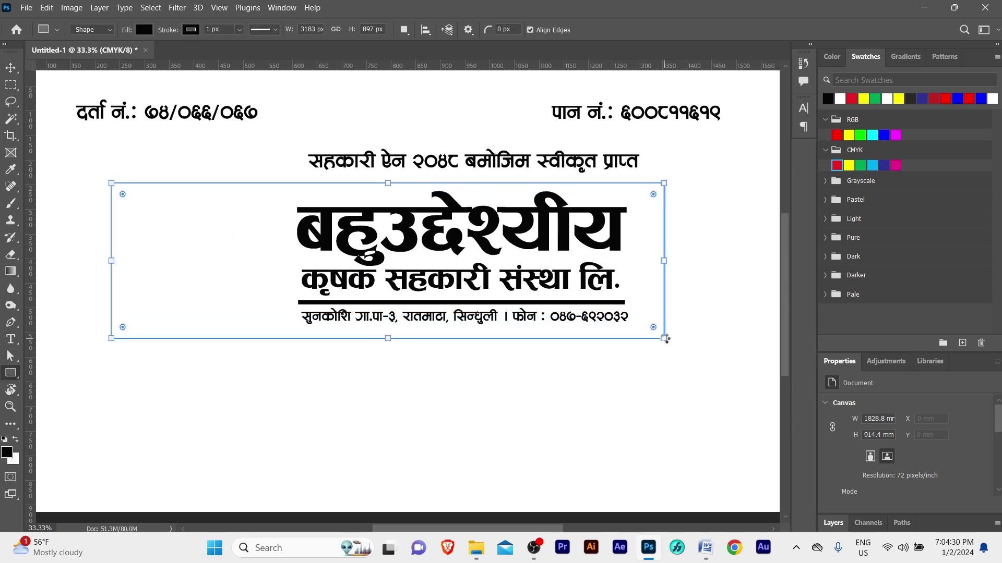
key("v")
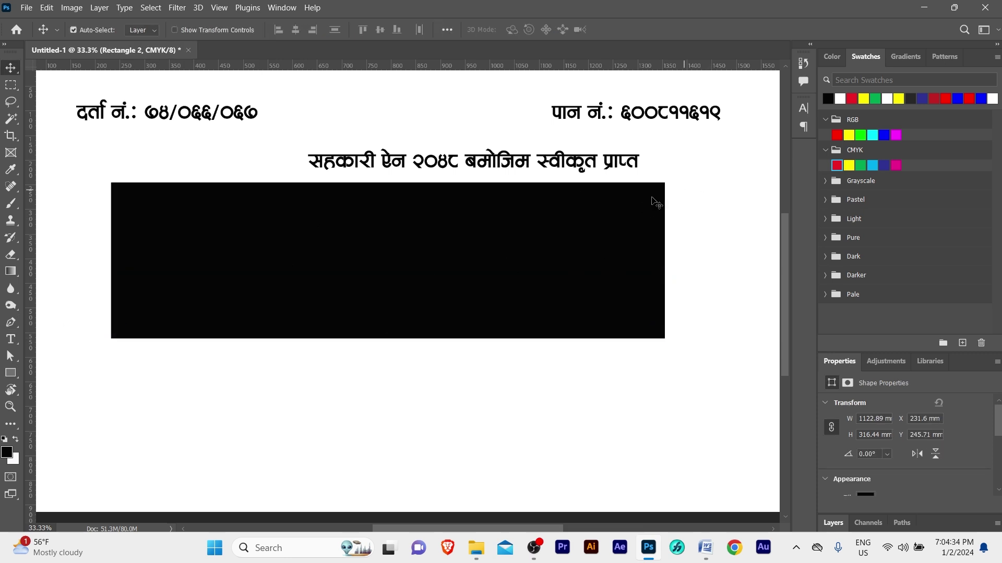
left_click(863, 134)
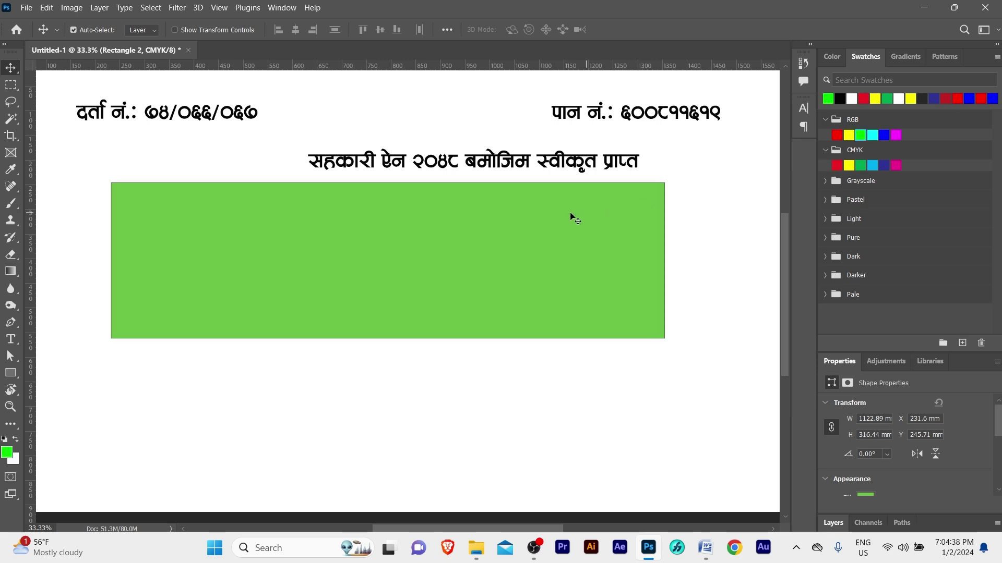
left_click_drag(570, 213, 570, 234)
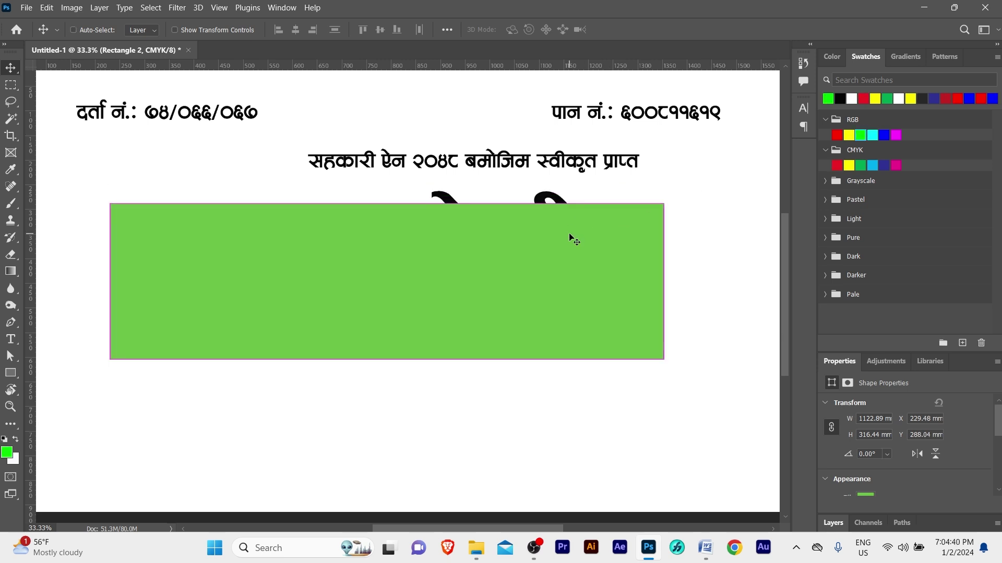
key("ctrl+bracketleft")
left_click_drag(239, 268, 238, 244)
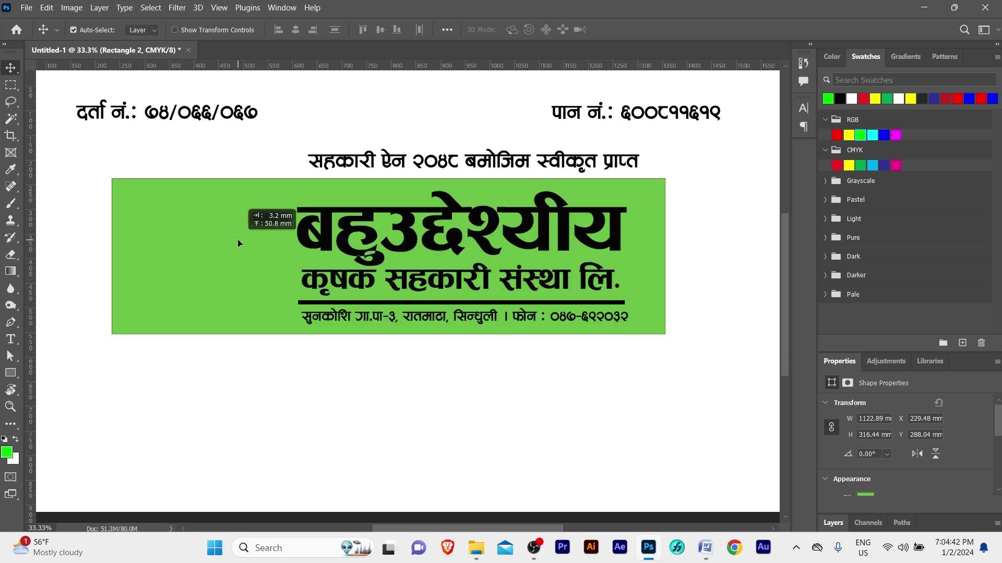
Set the green rectangle's stroke to None and nudge it slightly right.
left_click(146, 167)
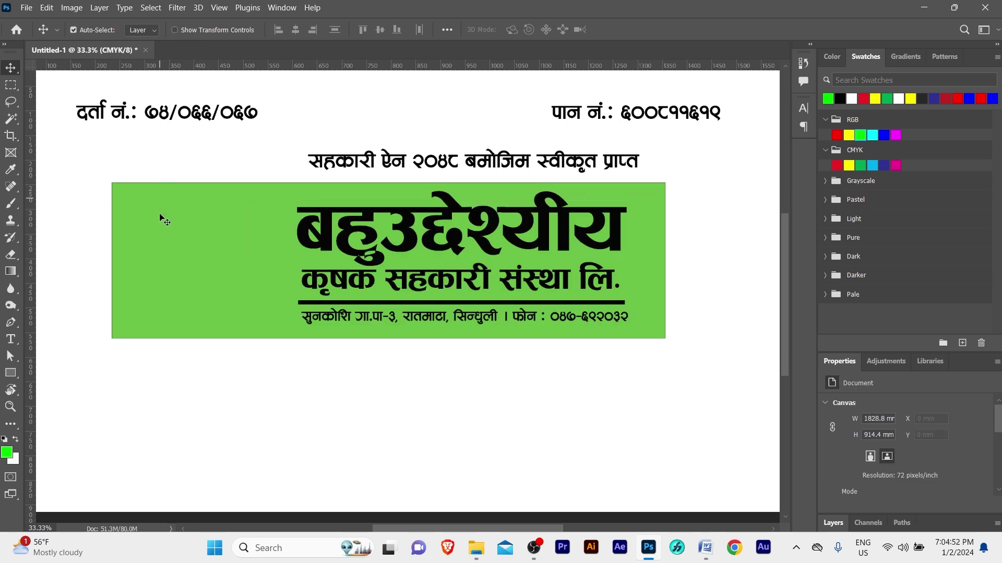
left_click(163, 236)
key("a")
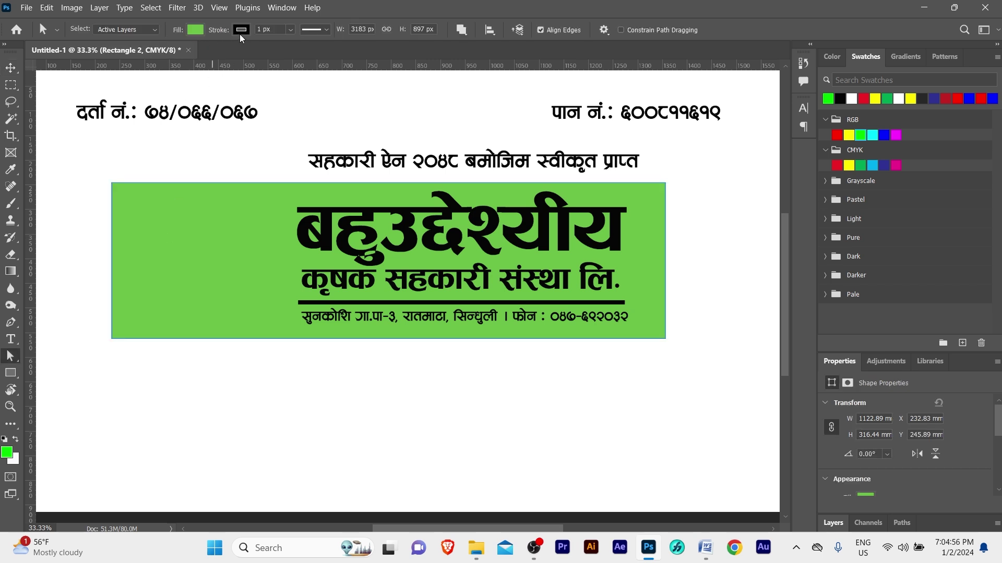
left_click(241, 33)
left_click(165, 54)
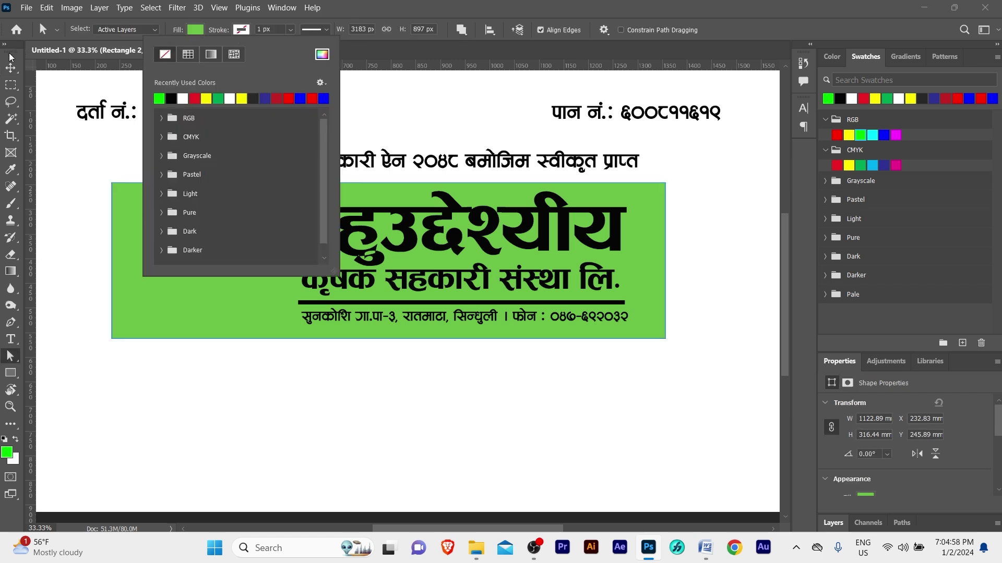
left_click(35, 99)
key("v")
left_click(134, 151)
scroll(289, 245, "right", 1)
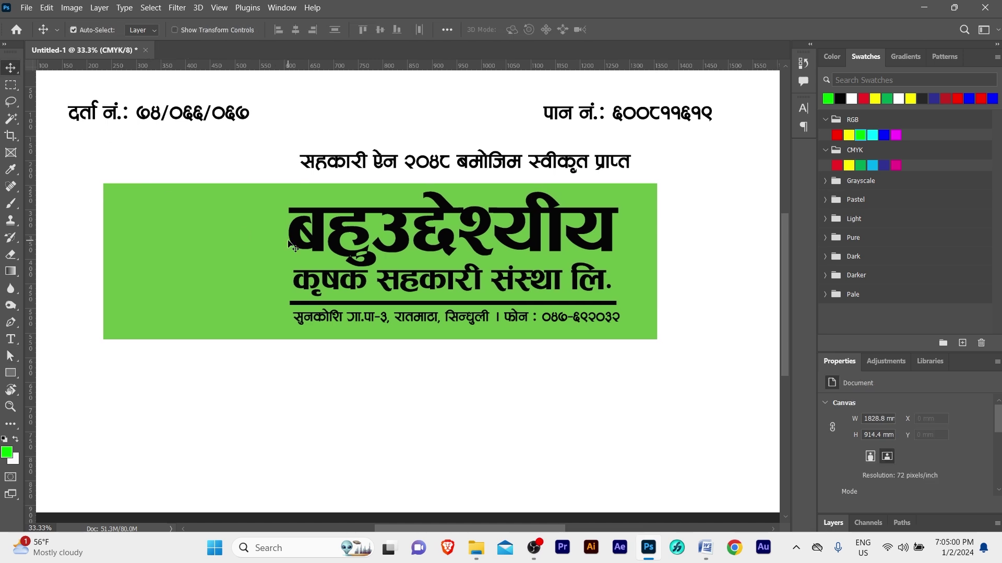
left_click_drag(202, 244, 212, 245)
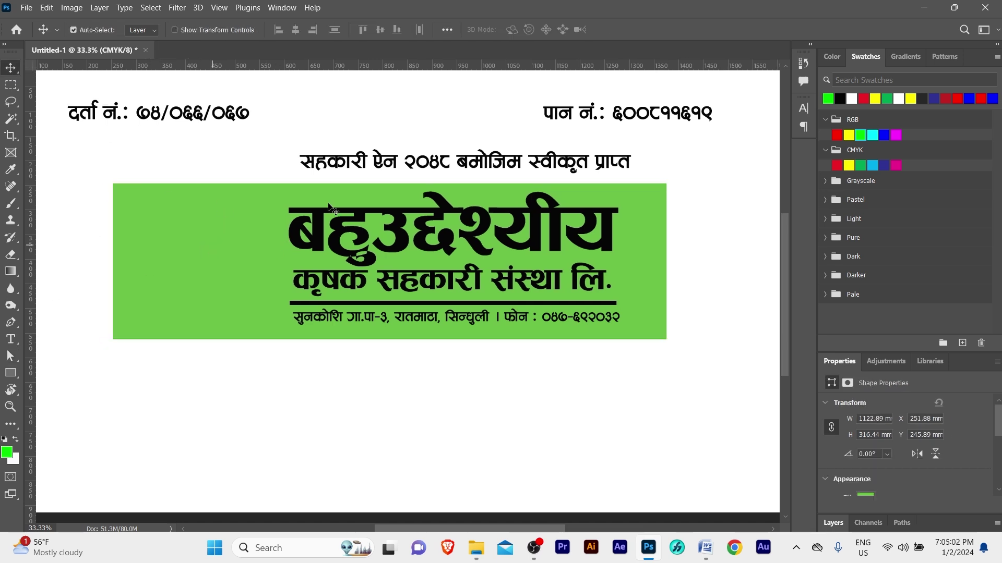
Drag logo.png from File Explorer onto the banner canvas.
left_click(475, 548)
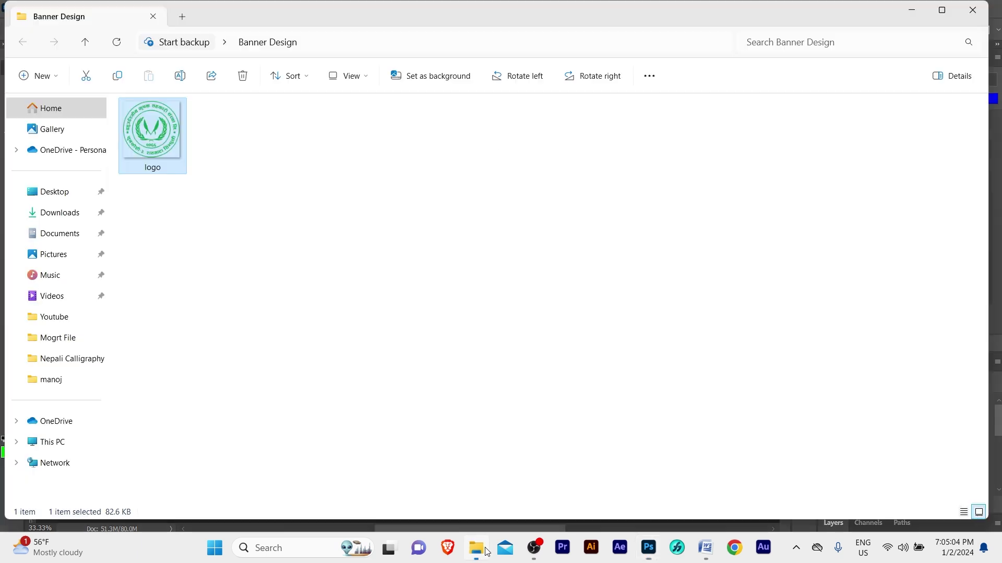
left_click(180, 156)
mouse_move(180, 157)
left_mouse_down()
mouse_move(656, 559)
mouse_move(459, 427)
left_mouse_up()
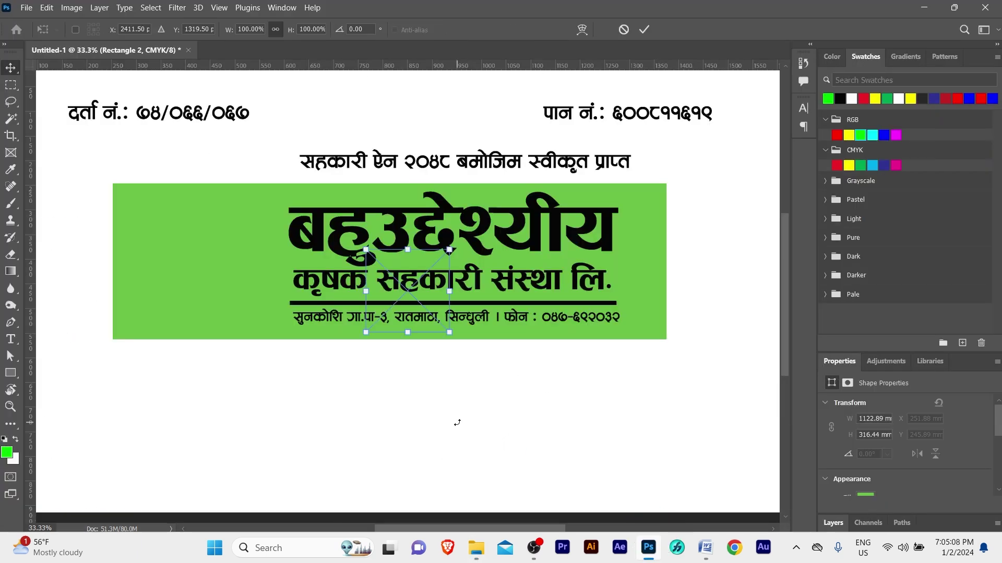
Place the logo at the green panel's left end and scale it up to the panel height.
key("Return")
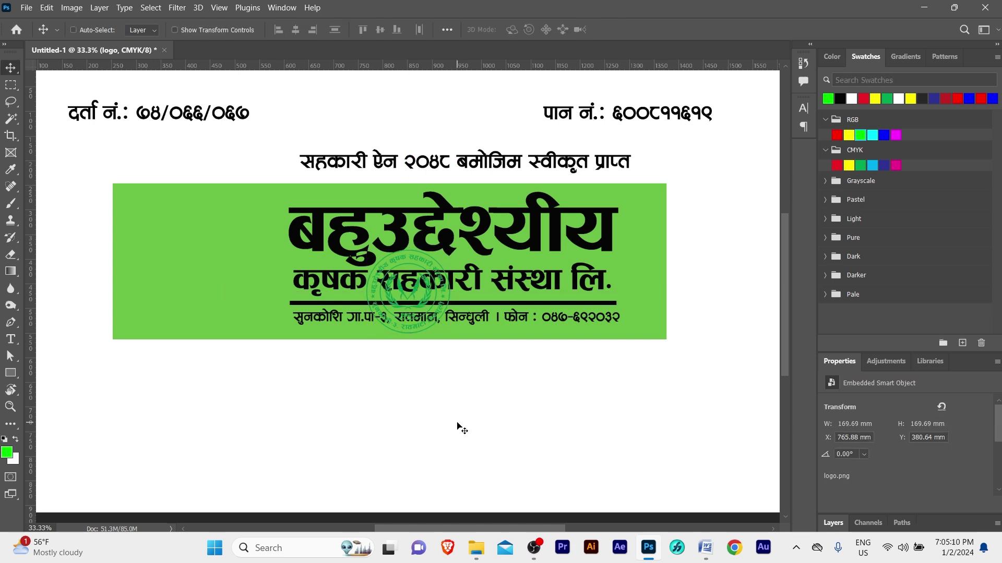
left_click_drag(418, 290, 245, 251)
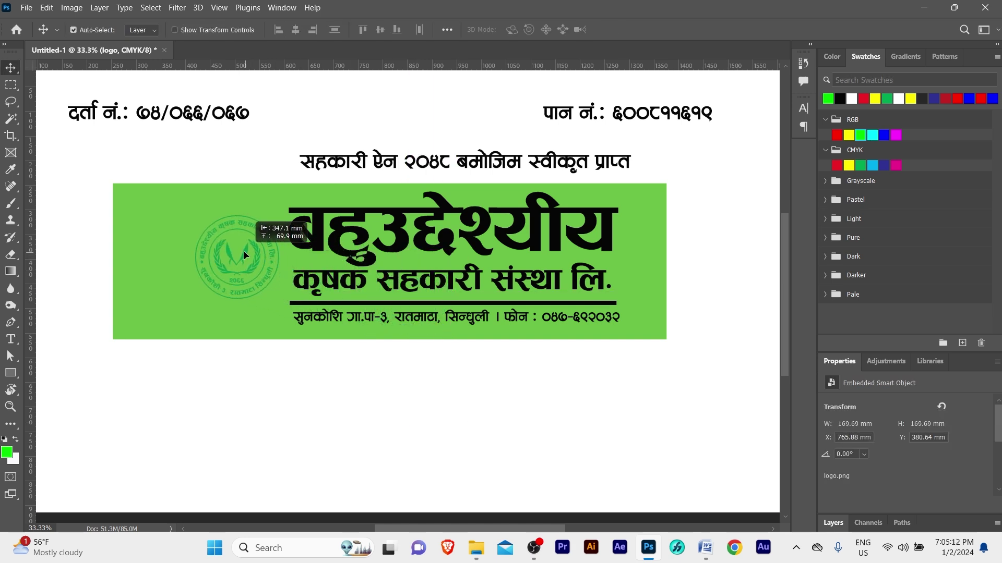
scroll(245, 251, "left", 2)
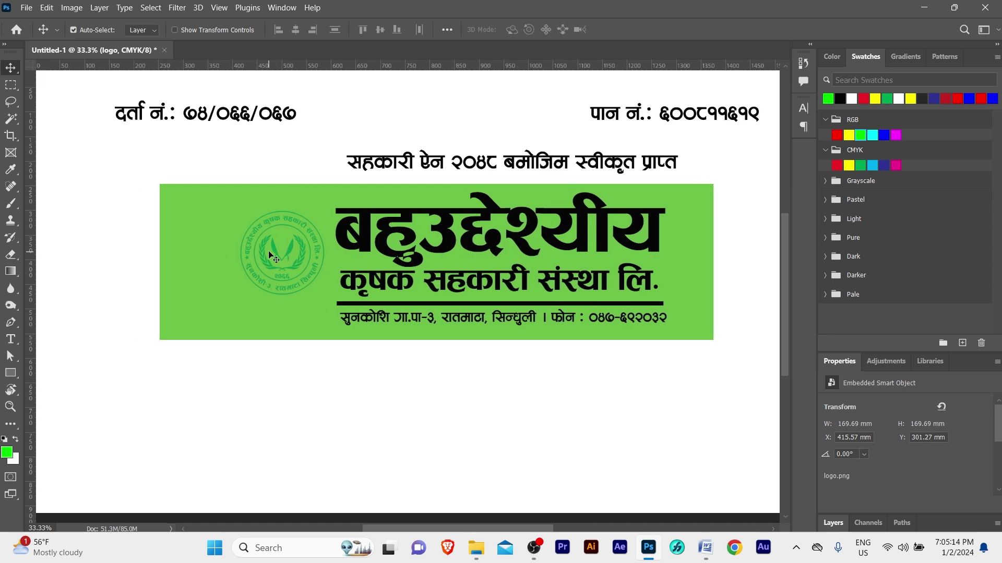
key("ctrl+t")
left_click_drag(282, 294, 282, 332)
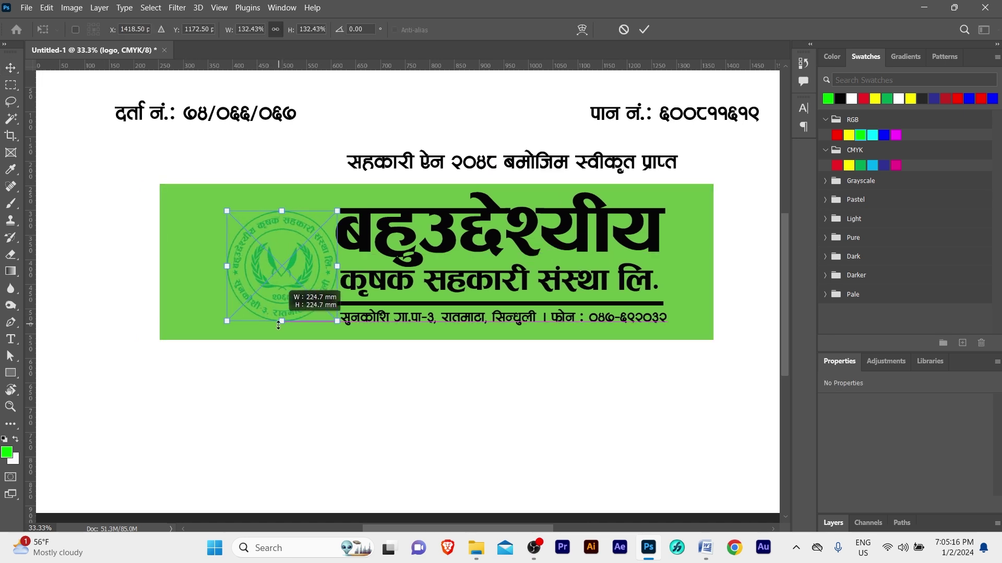
left_click_drag(281, 280, 270, 273)
key("Return")
Turn the banner rectangle red and shift it slightly to the right.
left_click(205, 231)
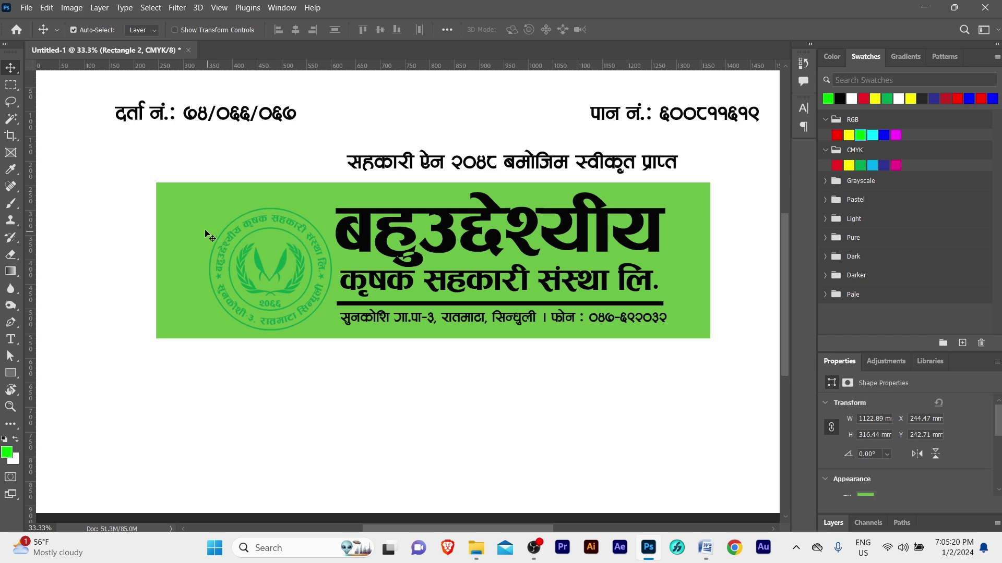
left_click(837, 166)
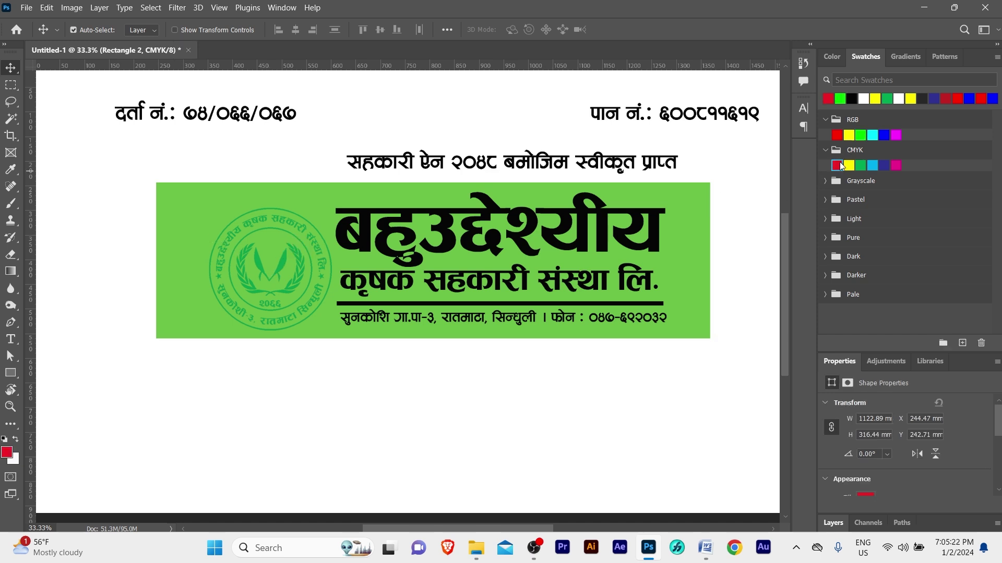
left_click_drag(205, 228, 211, 228)
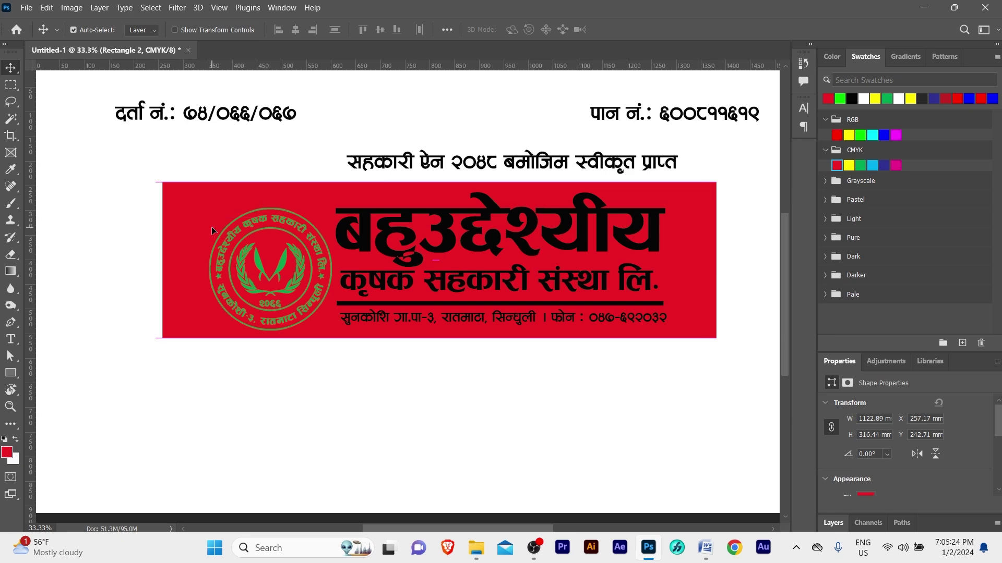
key("z")
left_click(438, 271, "alt")
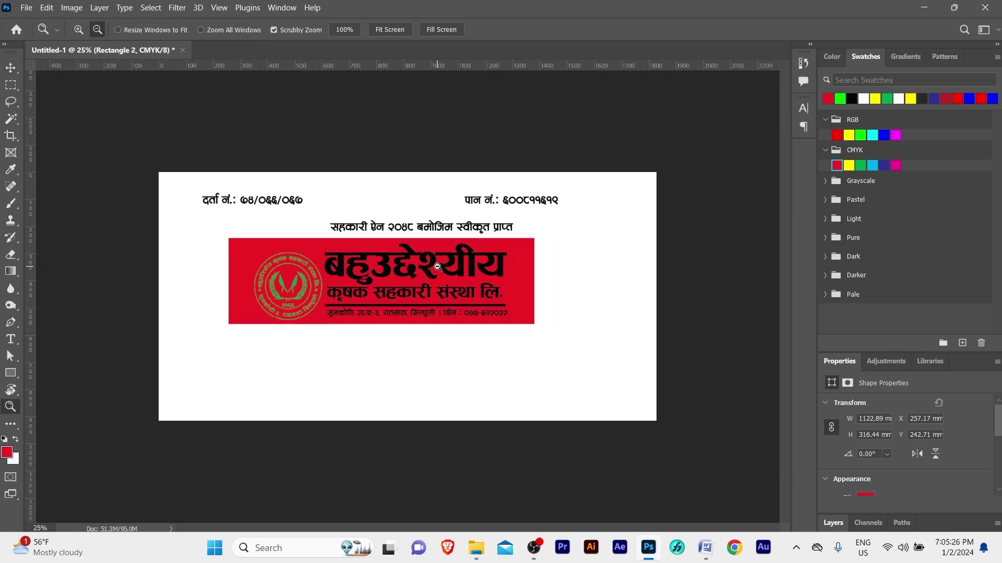
key("v")
left_click(585, 284)
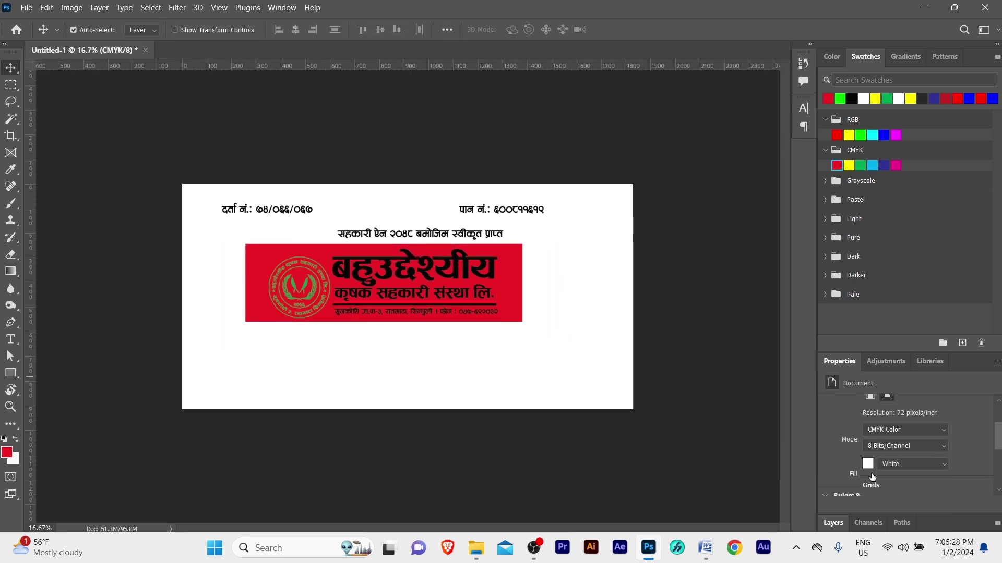
Unlock the Background layer, fill it with green, then lock it again.
scroll(868, 470, "down", 2)
left_click(832, 521)
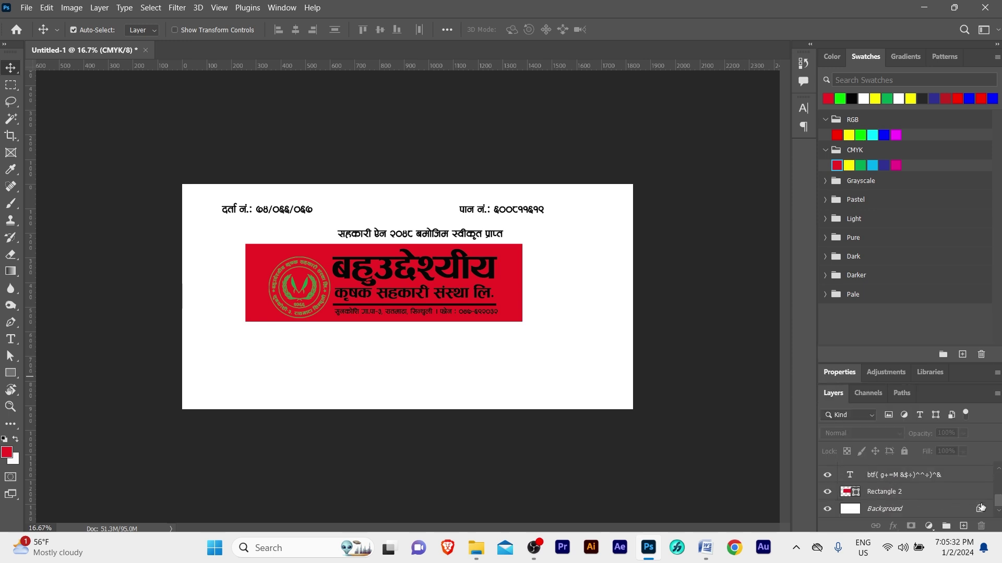
left_click(981, 507)
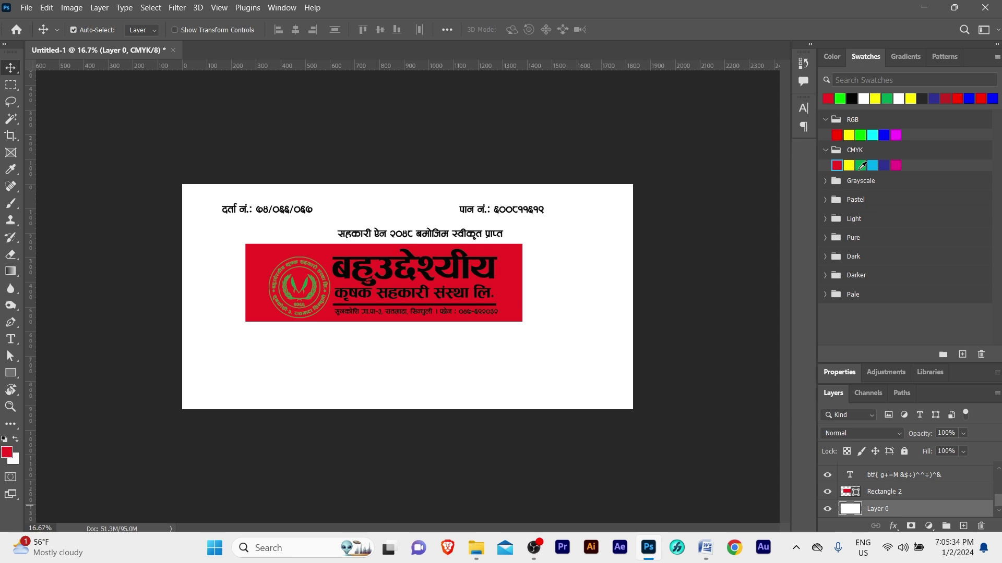
left_click(861, 166)
key("alt+BackSpace")
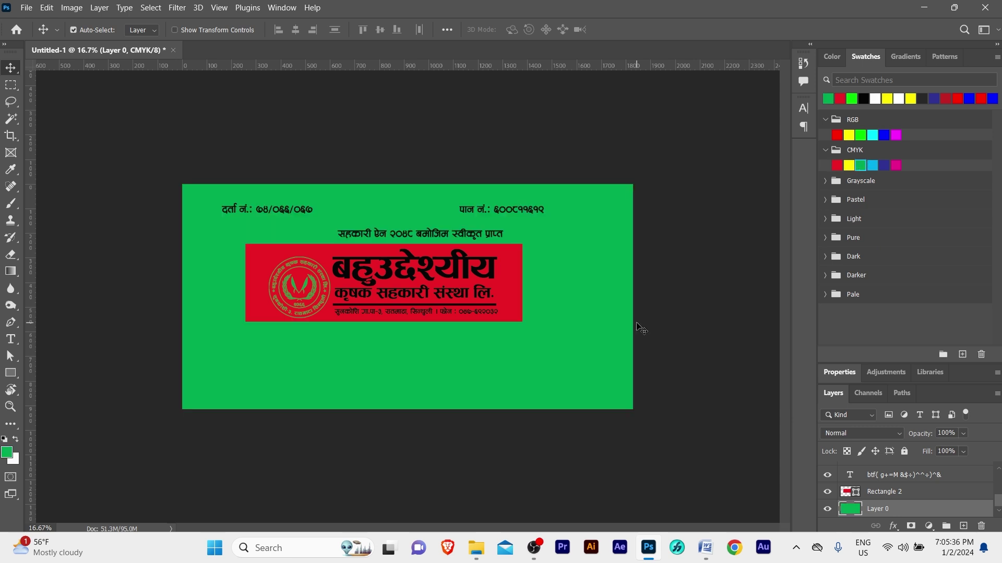
left_click(904, 452)
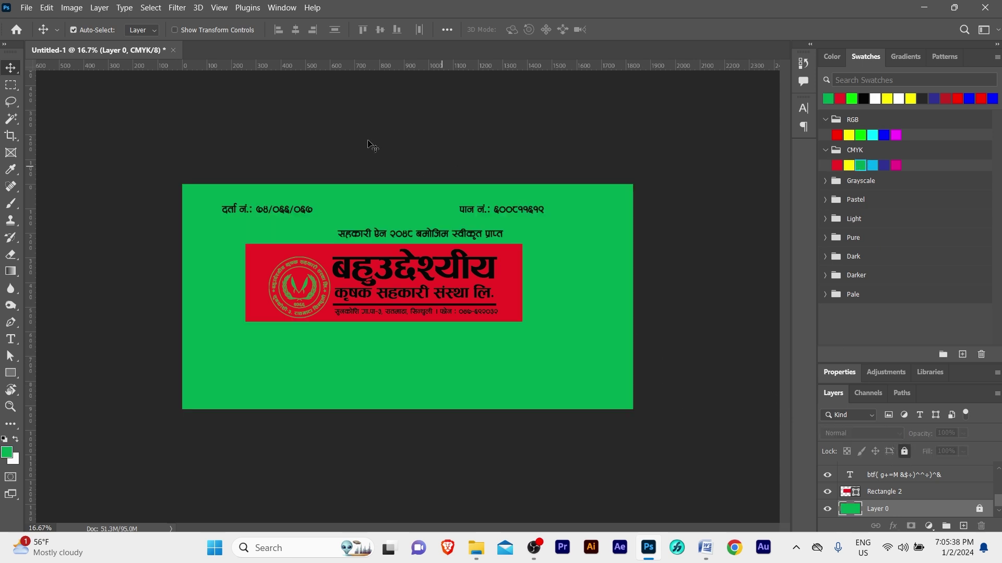
key("ctrl+plus")
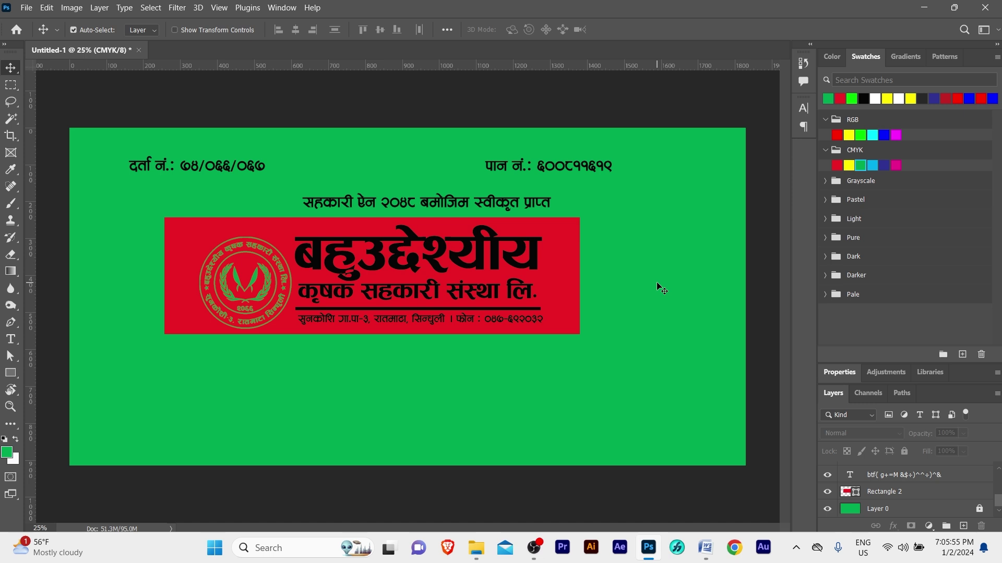
Make the red banner strip white and pull its left edge inward.
left_click(188, 237)
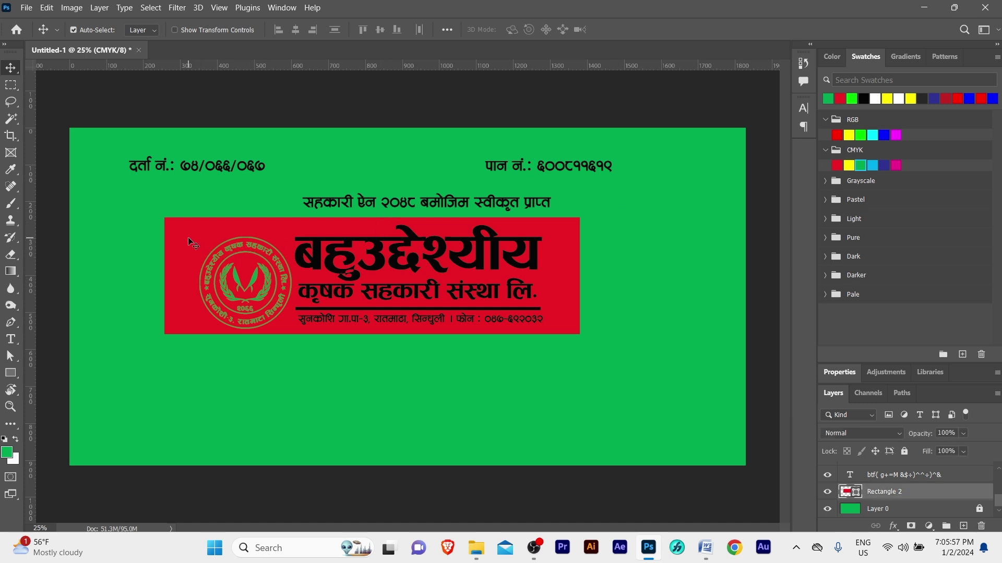
left_click(875, 98)
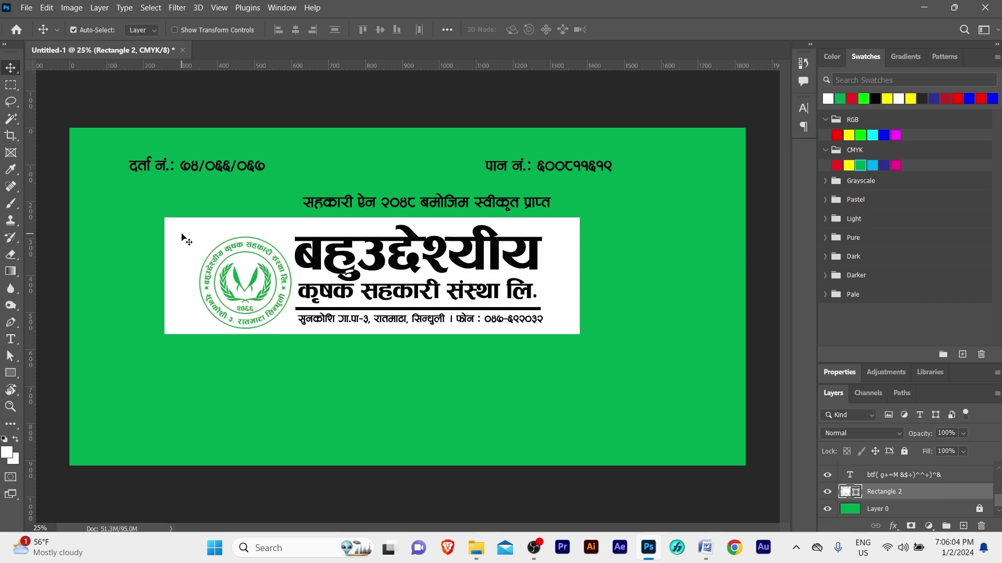
key("ctrl+t")
left_click_drag(166, 271, 185, 270)
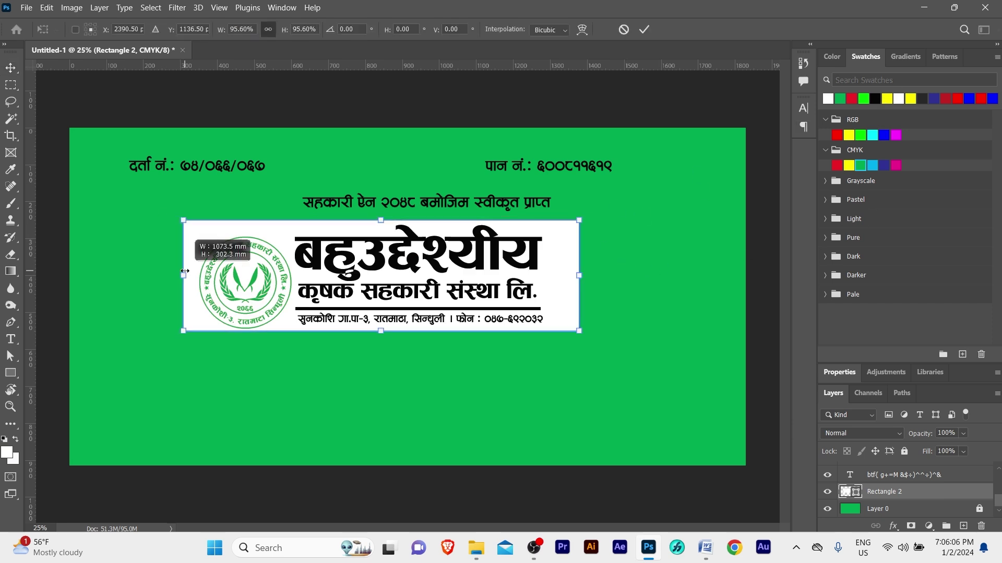
Apply the strip resize and make the main title text green.
key("Return")
key("ctrl+plus")
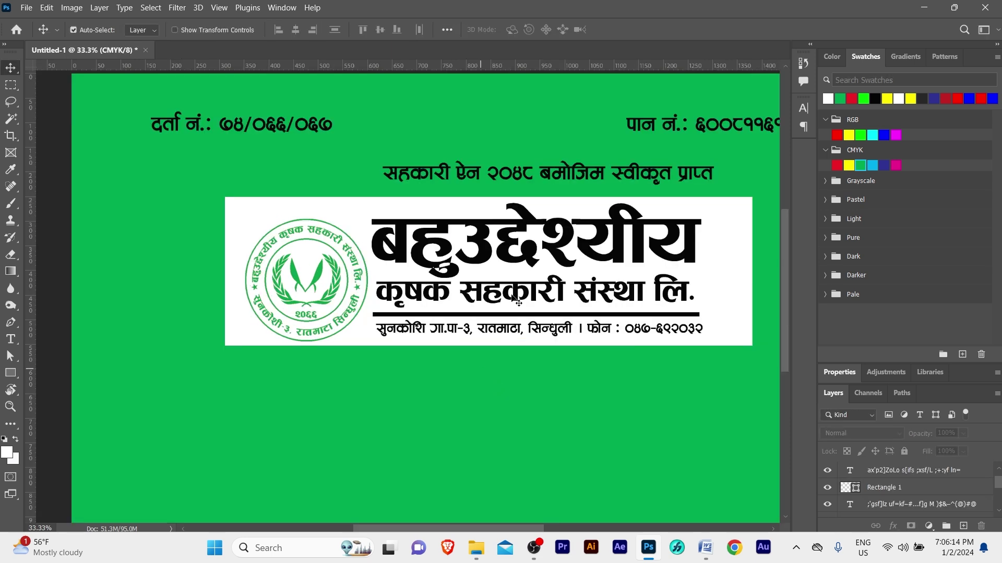
left_click(530, 220)
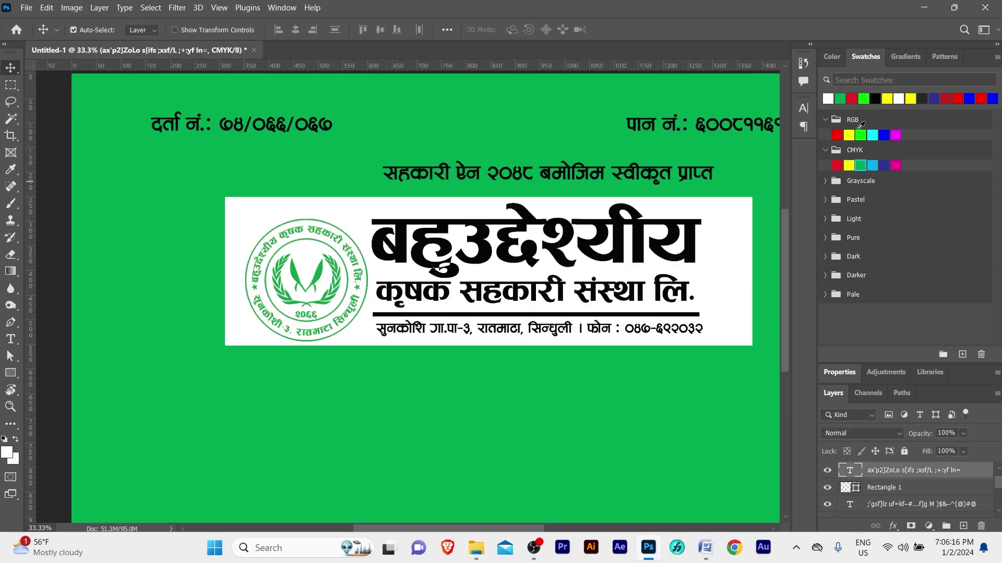
left_click_drag(861, 166, 862, 171)
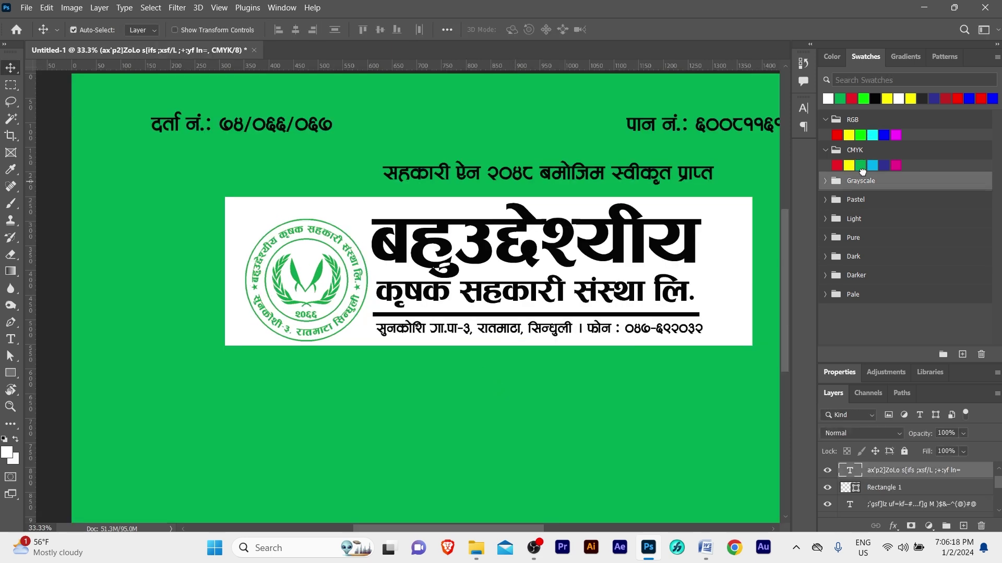
left_click(862, 165)
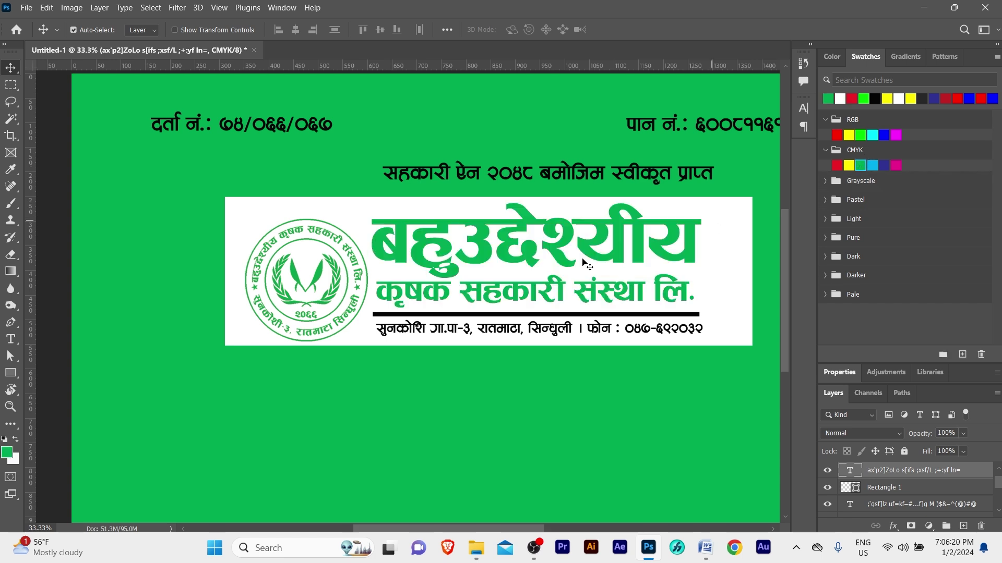
Make the line under the title red with no outline stroke.
left_click(491, 316)
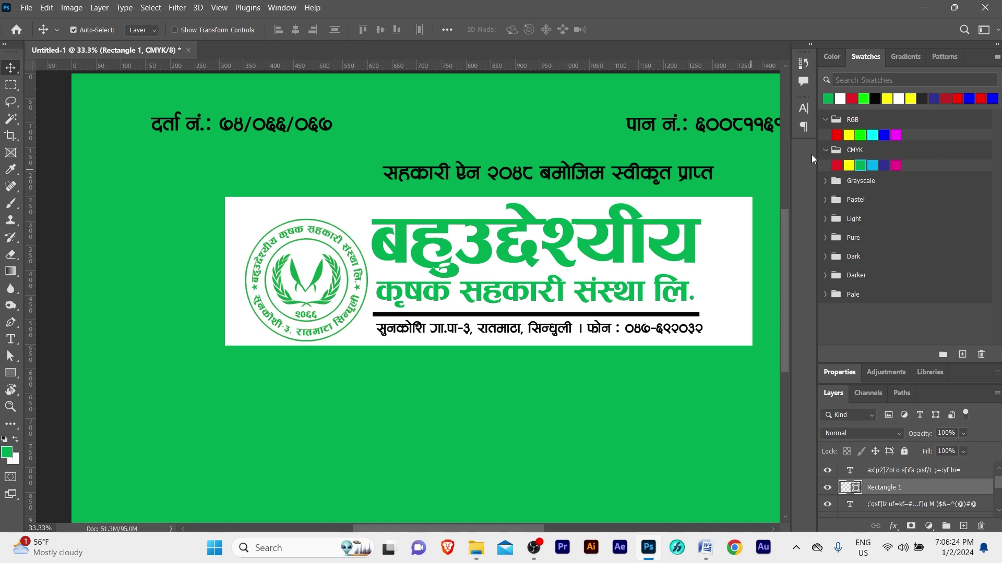
left_click(837, 165)
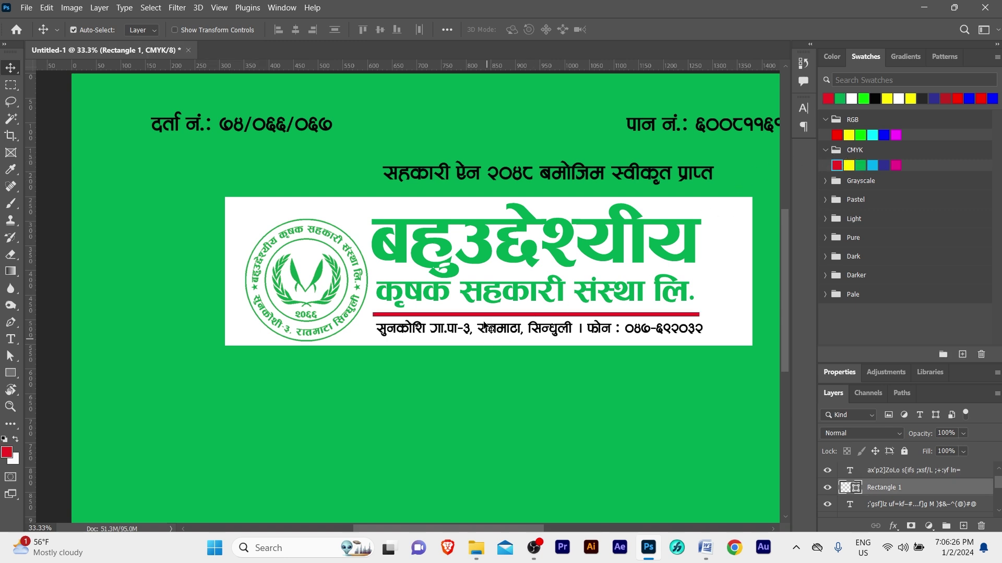
key("a")
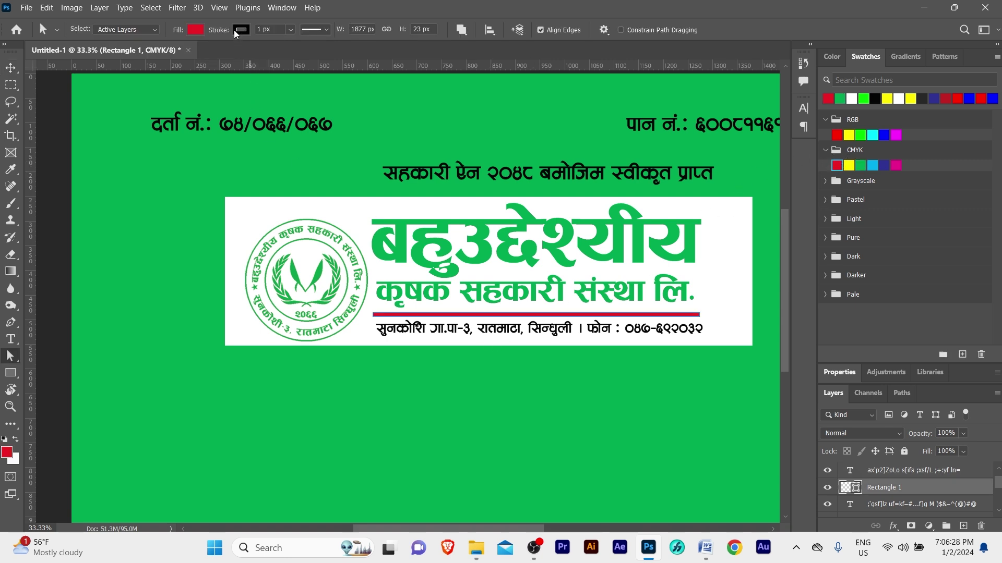
left_click(241, 29)
left_click(165, 54)
key("Escape")
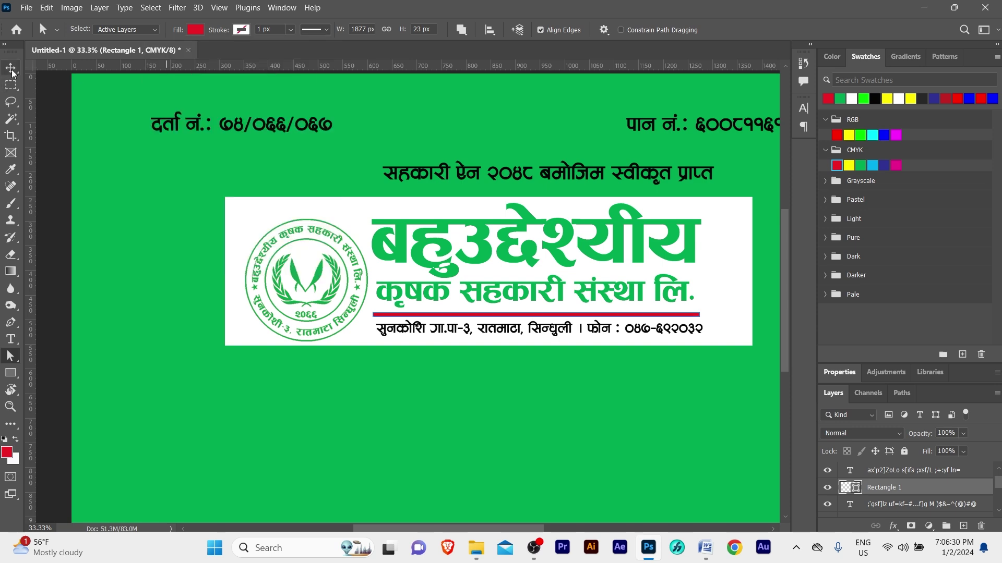
Select the logo, headings, divider and address layers over the white box and group them.
key("z")
left_click(489, 226, "alt")
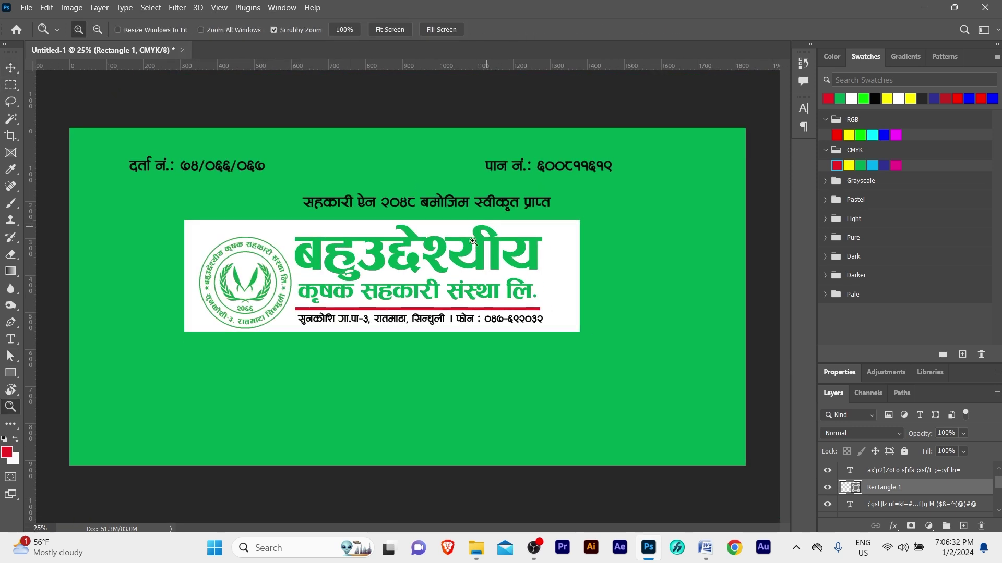
key("v")
mouse_move(161, 251)
left_mouse_down()
mouse_move(467, 300)
mouse_move(449, 278)
left_mouse_up()
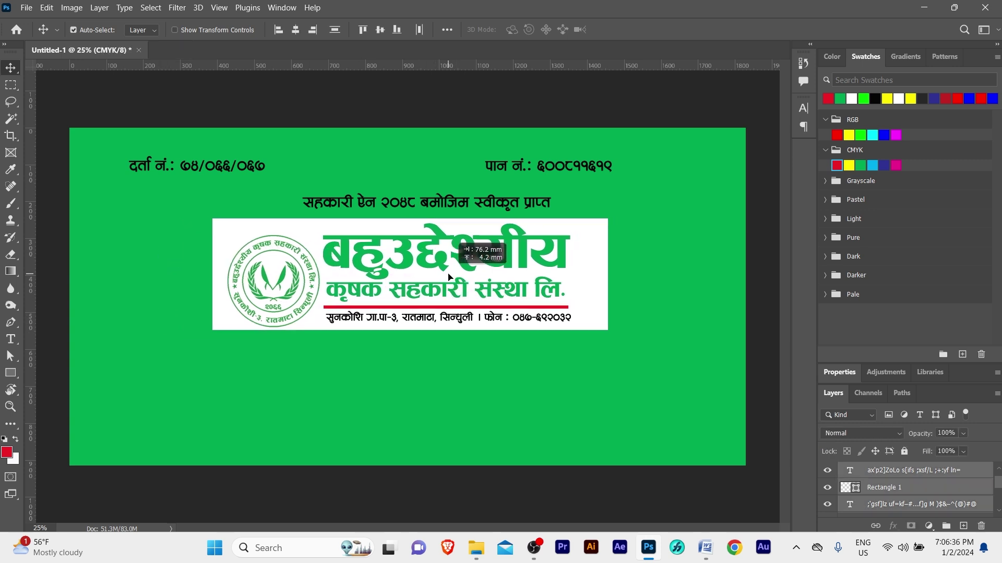
left_click(604, 261)
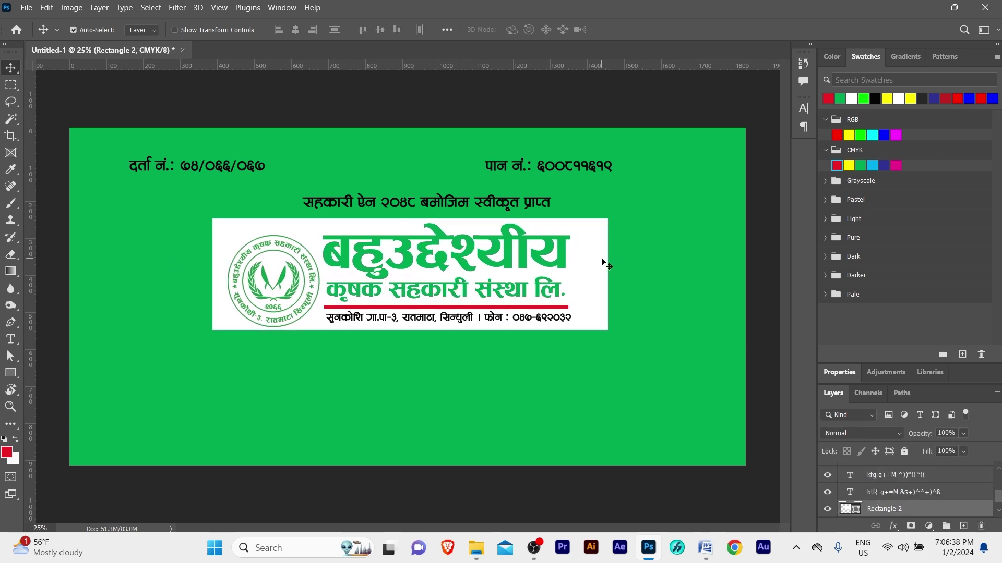
left_click_drag(604, 261, 604, 271)
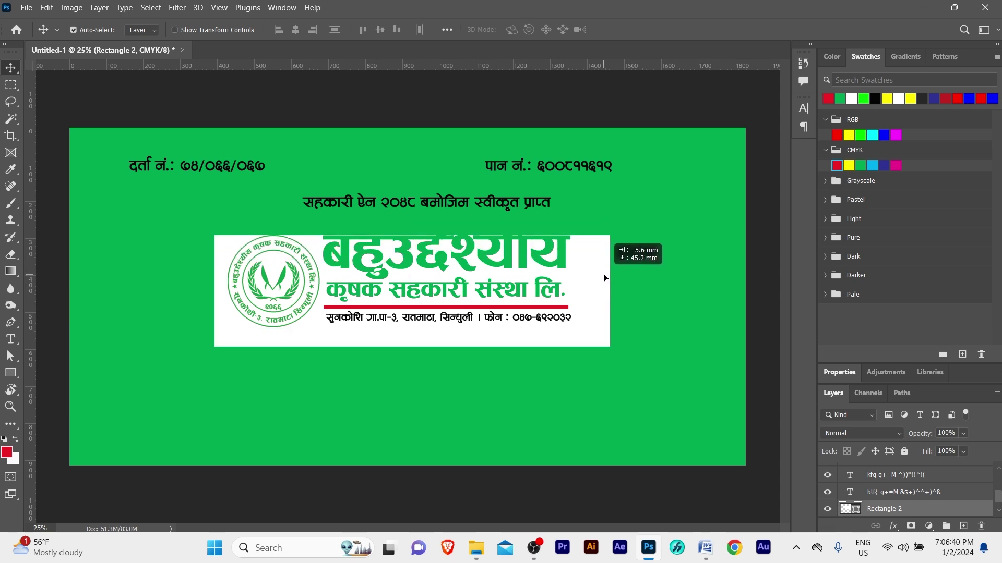
key("ctrl+z")
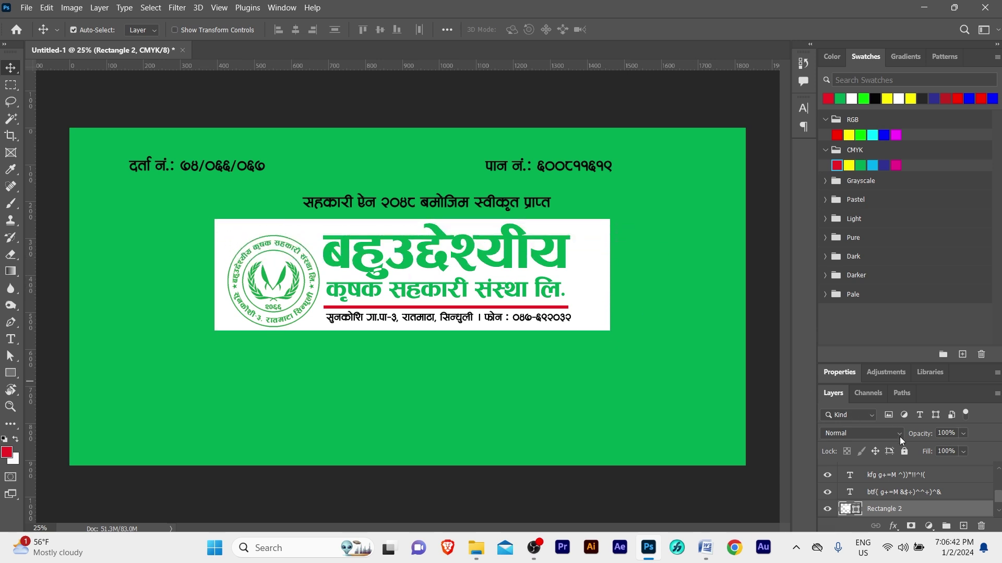
left_click_drag(236, 231, 357, 277)
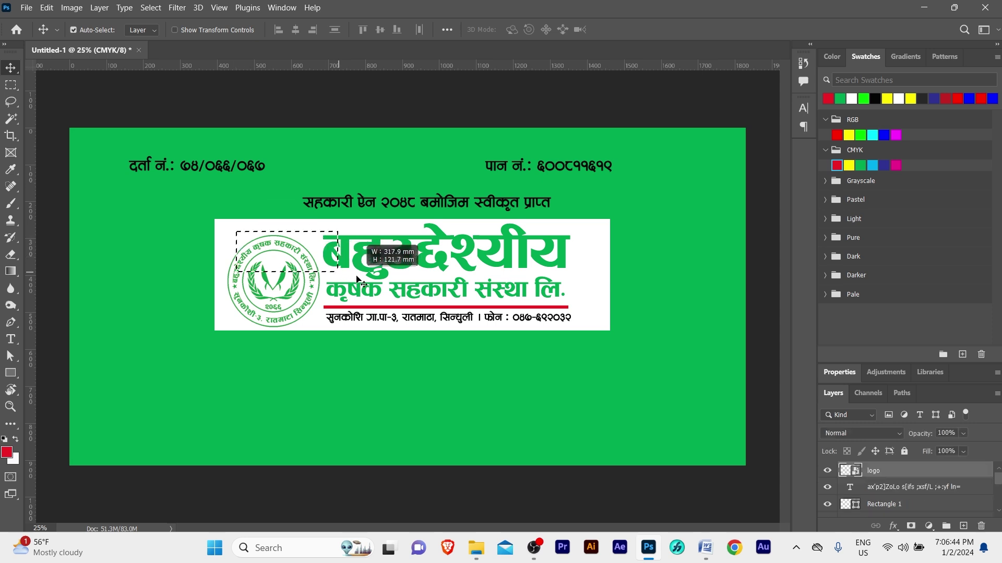
left_click_drag(357, 277, 499, 336)
key("ctrl+g")
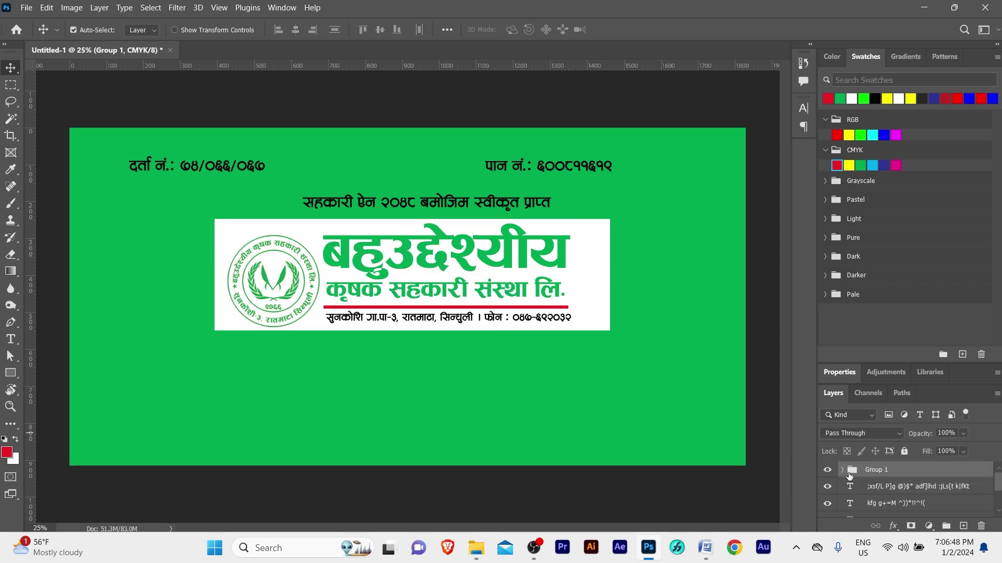
scroll(887, 488, "down", 3)
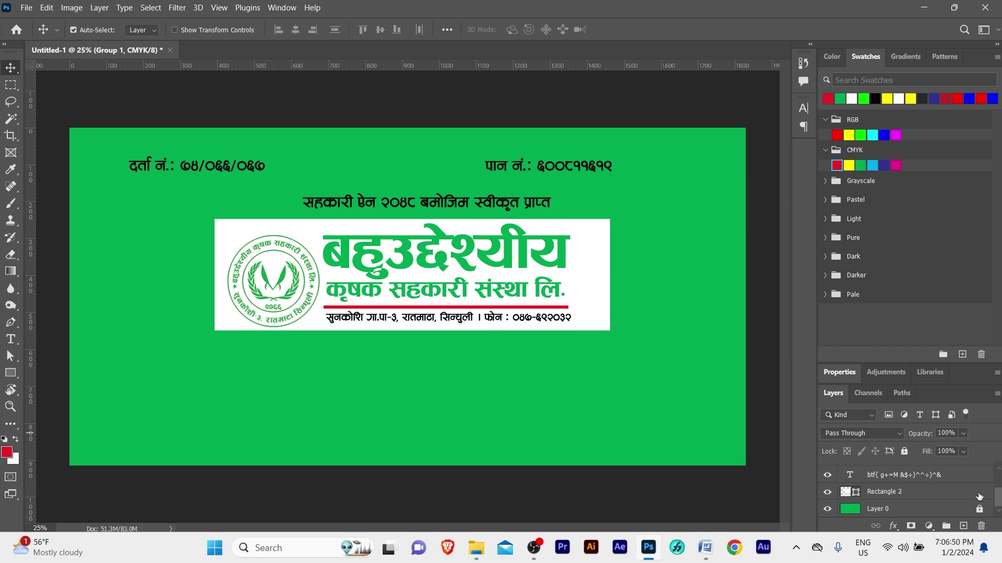
Centre Group 1 horizontally and vertically on the white rectangle.
left_click(603, 243)
left_click(295, 29)
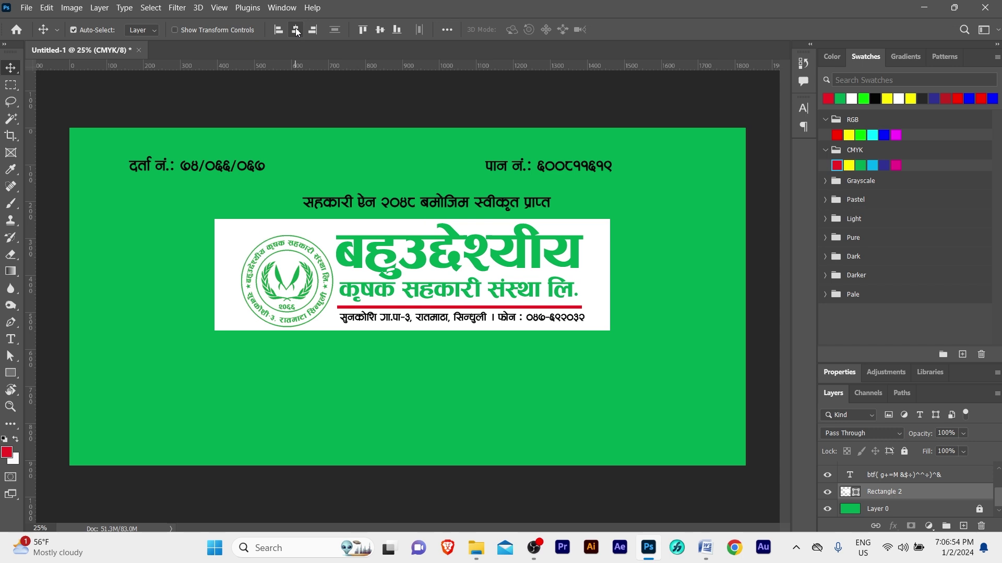
left_click(376, 29)
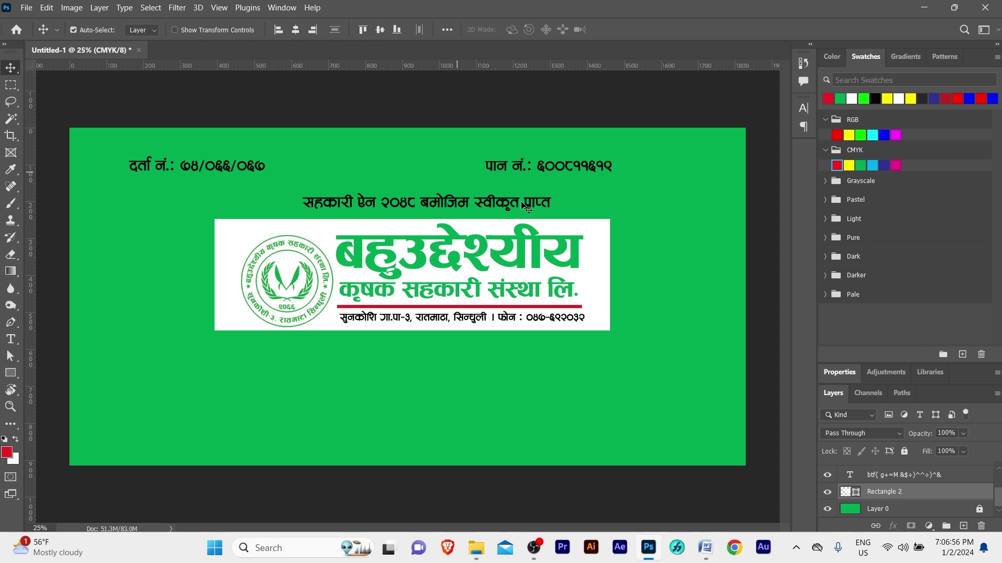
left_click(608, 217)
Narrow the white rectangle by pulling in its left and right edges.
left_click(219, 272)
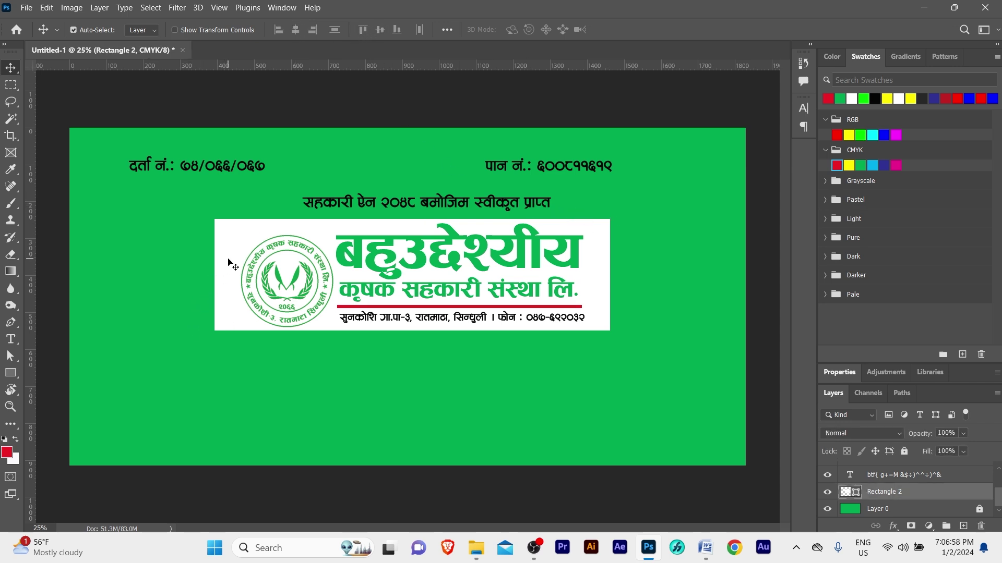
key("ctrl+t")
left_click_drag(215, 270, 236, 271)
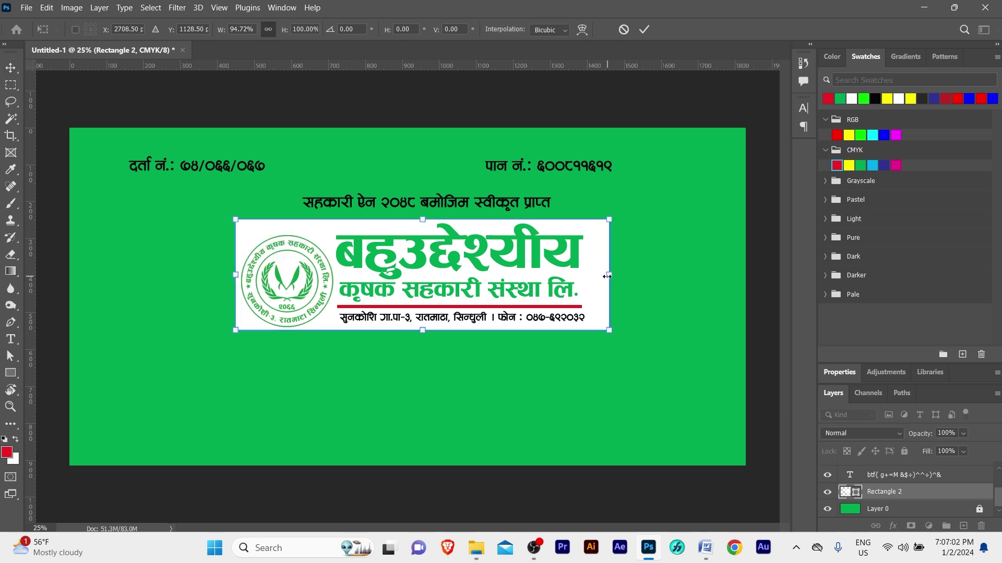
left_click_drag(607, 277, 591, 276)
key("Return")
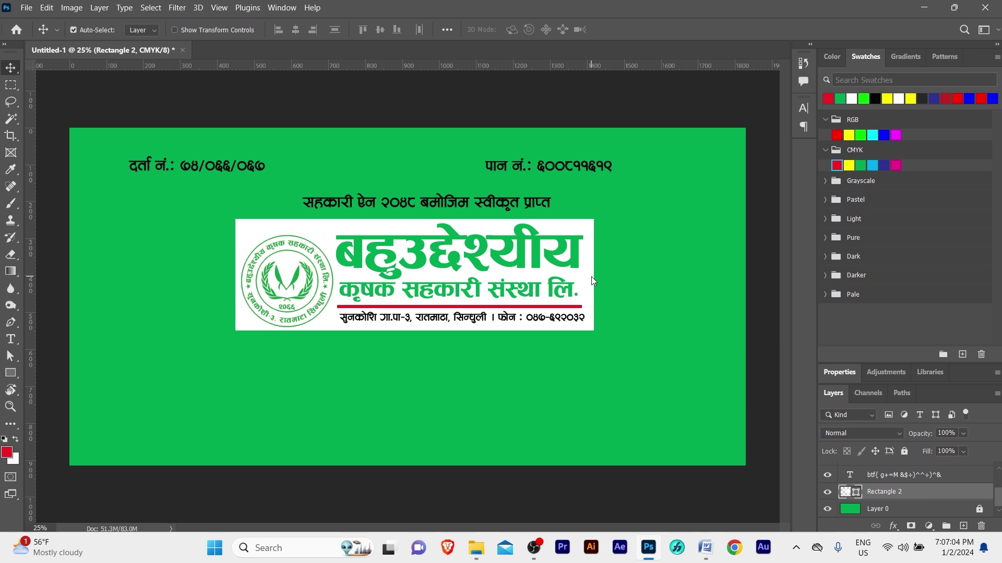
left_click(200, 236)
Group the white box with its contents, centre it horizontally on the banner, and nudge it up.
left_click_drag(200, 237, 591, 356)
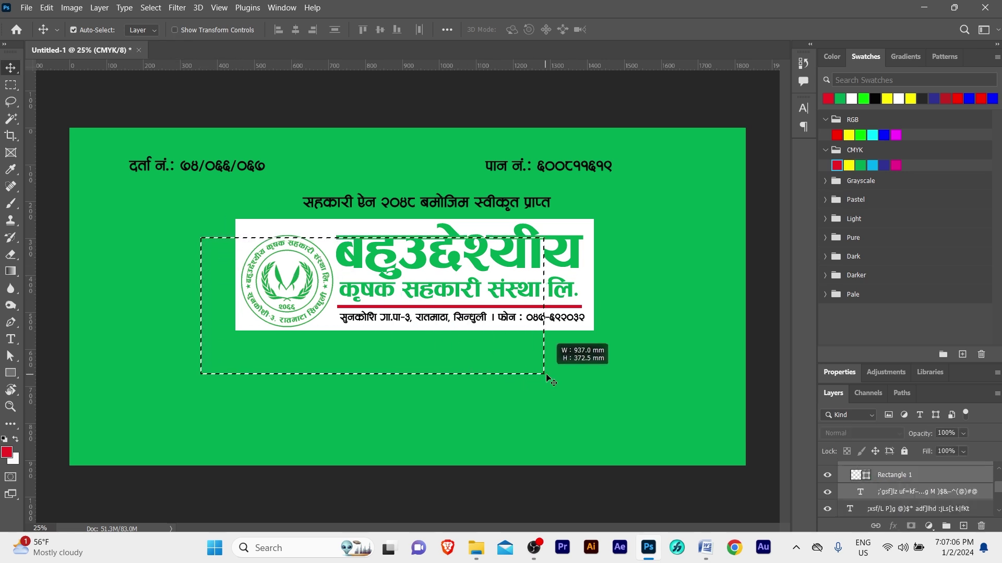
key("ctrl+g")
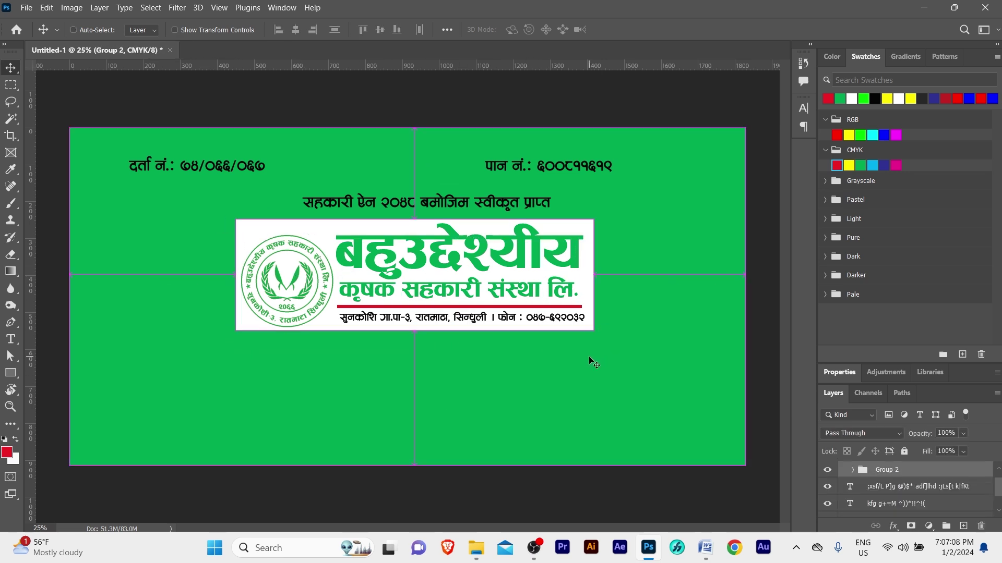
key("ctrl+a")
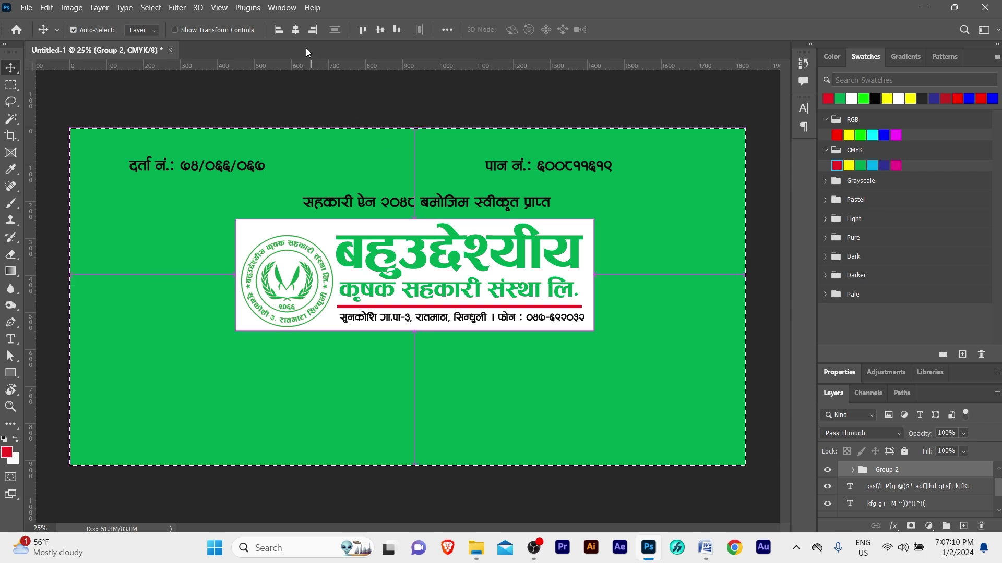
left_click(295, 30)
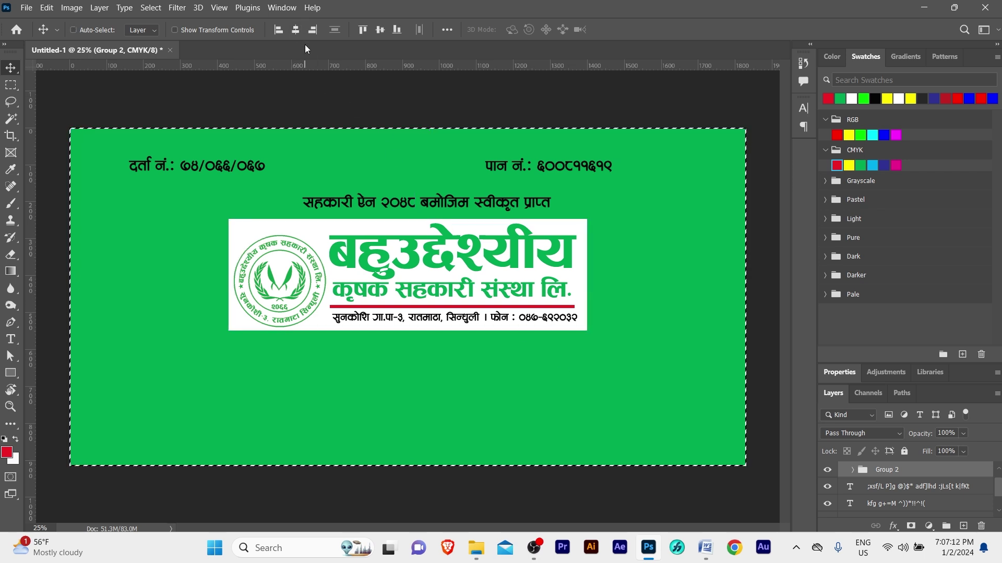
key("ctrl+d")
key("shift+Up")
key("shift+Up")
key("shift+Up")
Make the text line above the logo box yellow and reposition it.
left_click(393, 202)
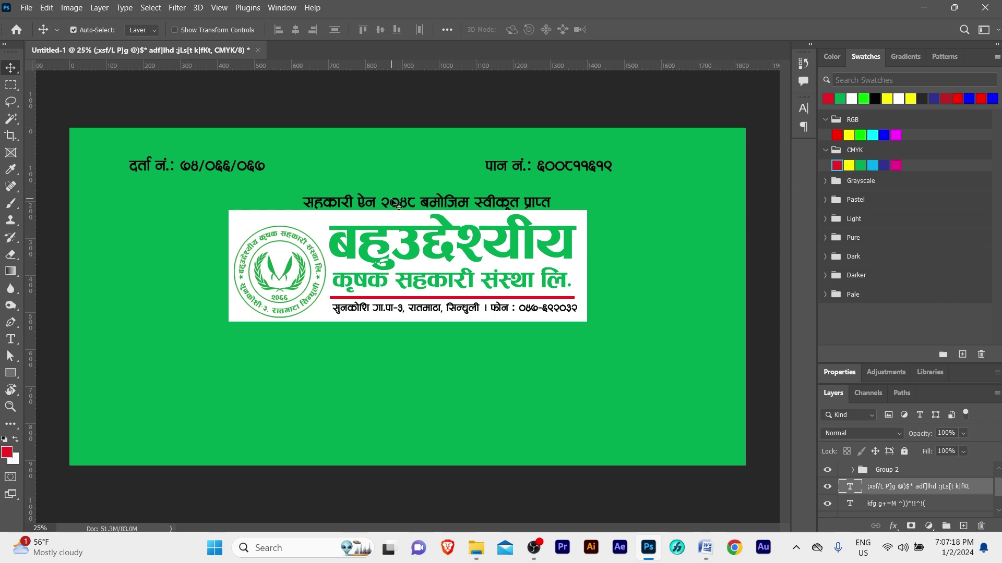
key("shift+Up")
key("shift+Up")
key("shift+Up")
key("shift+Up")
key("shift+Up")
key("shift+Up")
key("shift+Up")
key("shift+Up")
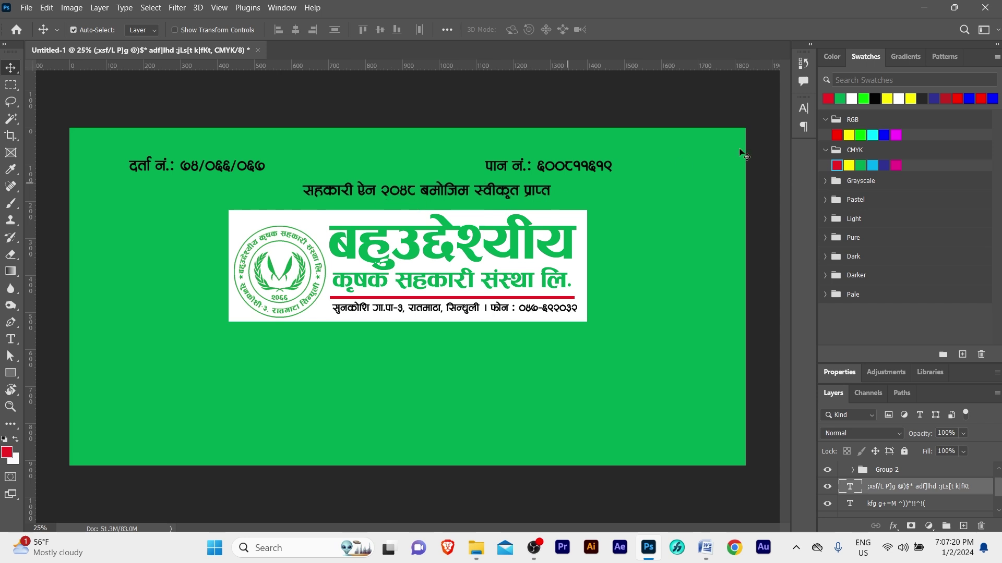
left_click(849, 166)
left_click_drag(848, 165, 474, 199)
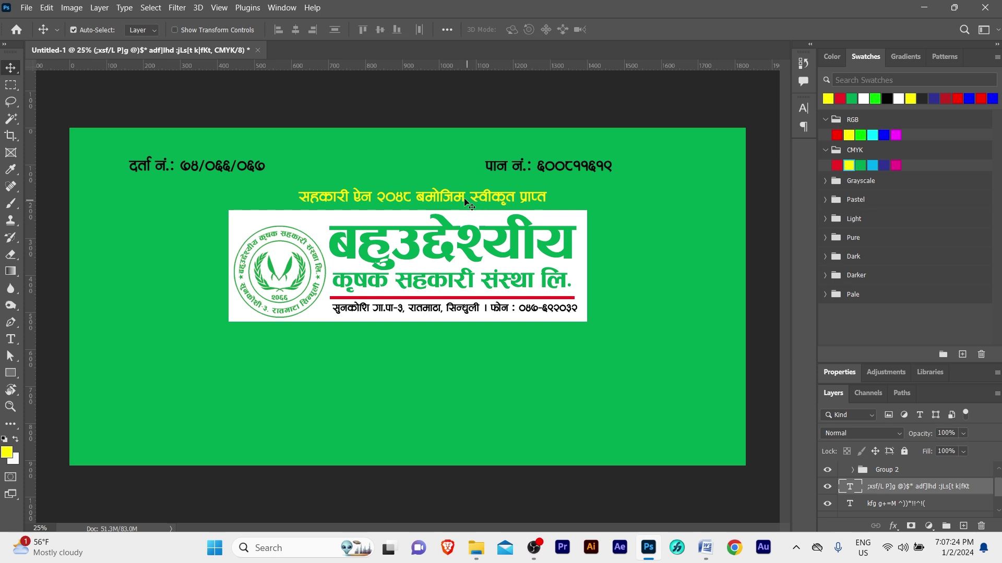
Centre the yellow line across the banner and raise it together with the logo box.
key("ctrl+a")
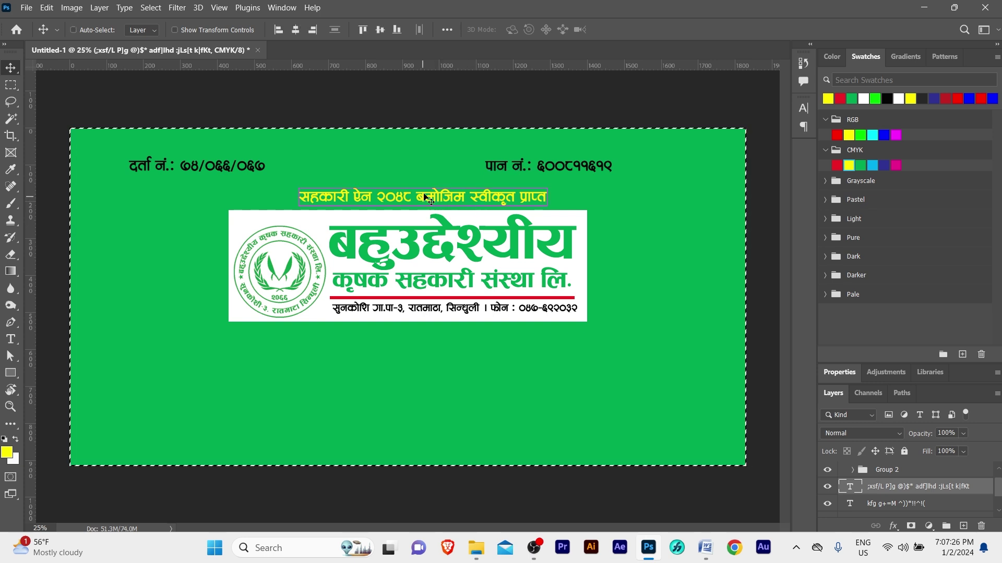
left_click(297, 28)
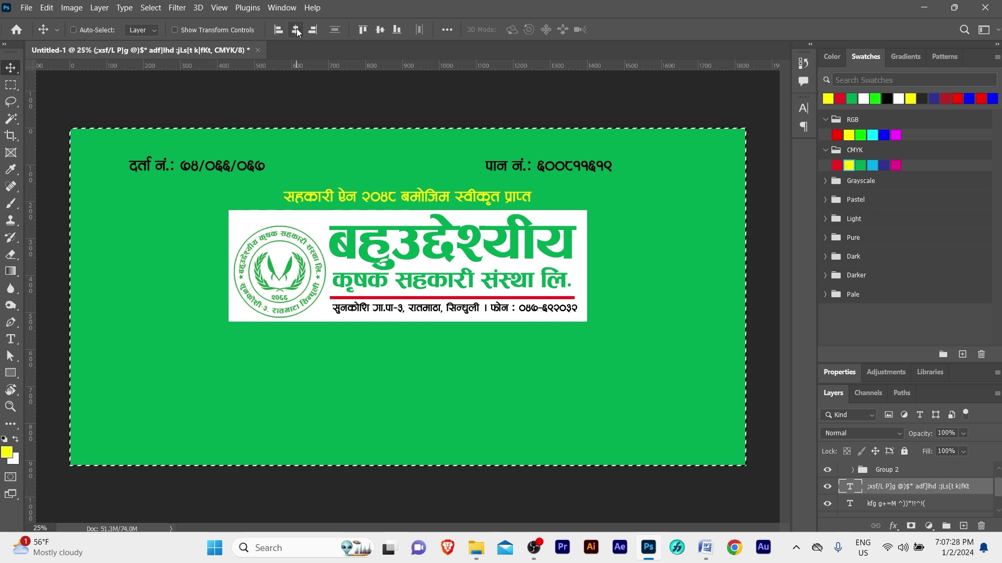
key("ctrl+d")
left_click_drag(186, 199, 493, 315)
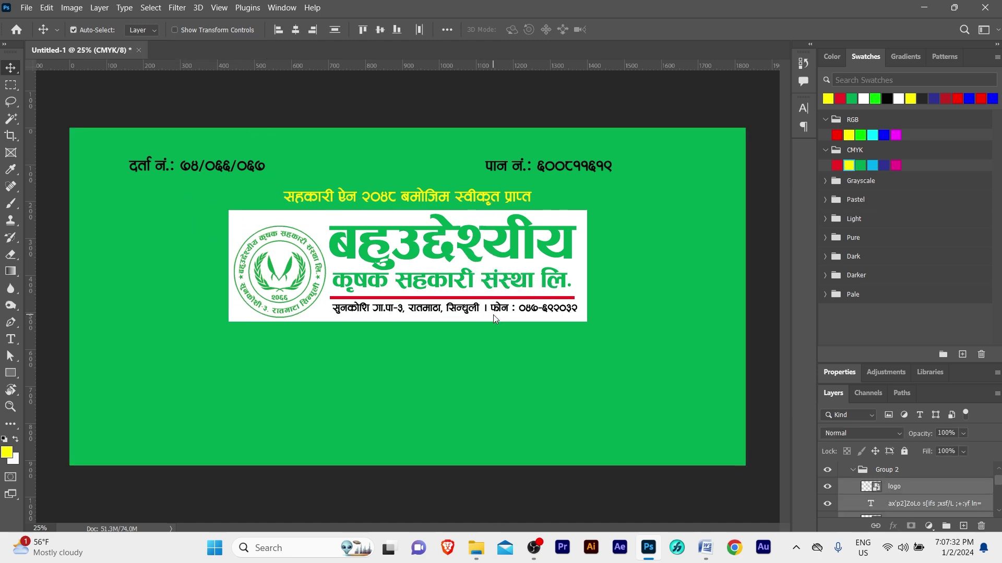
key("shift+Up")
key("shift+Up")
key("shift+Up")
key("shift+Up")
key("shift+Up")
key("shift+Up")
key("shift+Up")
key("shift+Up")
key("shift+Up")
key("shift+Up")
key("shift+Up")
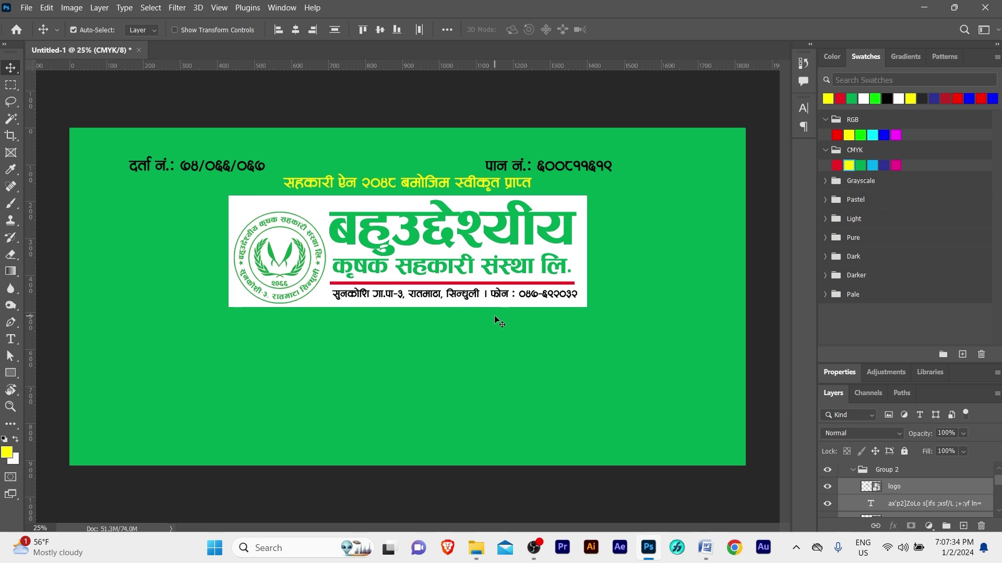
Make the दर्ता नं. and पान नं. header lines white and nudge them slightly higher.
left_click(251, 175)
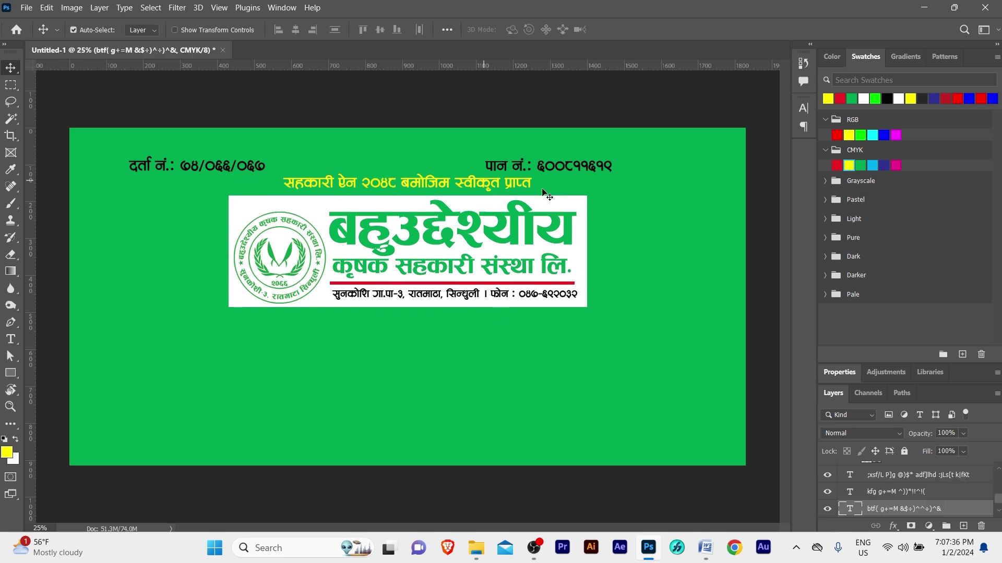
left_click(564, 167, "shift")
key("shift+Up")
key("shift+Up")
key("shift+Up")
key("shift+Up")
key("shift+Up")
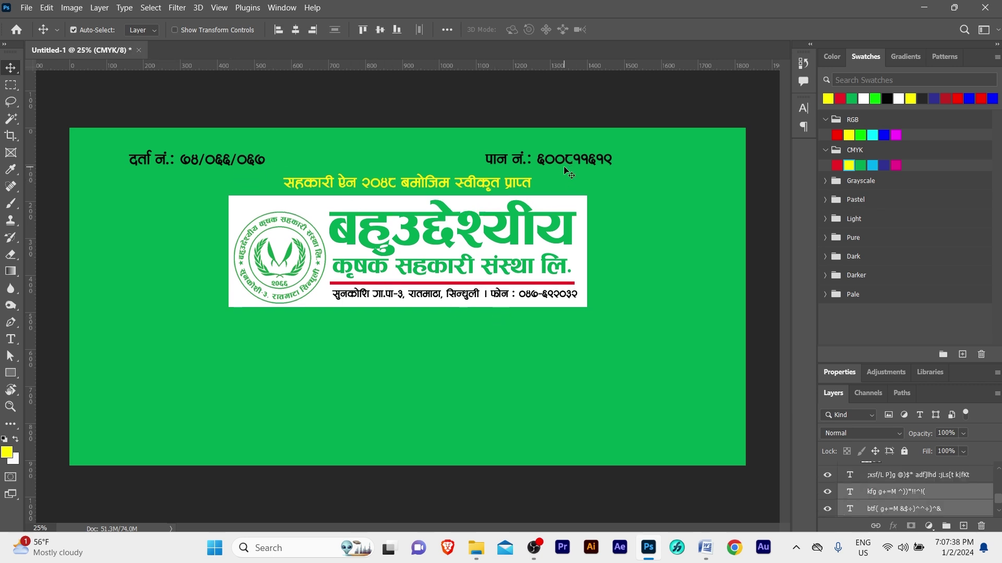
key("shift+Up")
key("shift+Up")
key("shift+Up")
key("shift+Up")
key("shift+Up")
key("shift+Up")
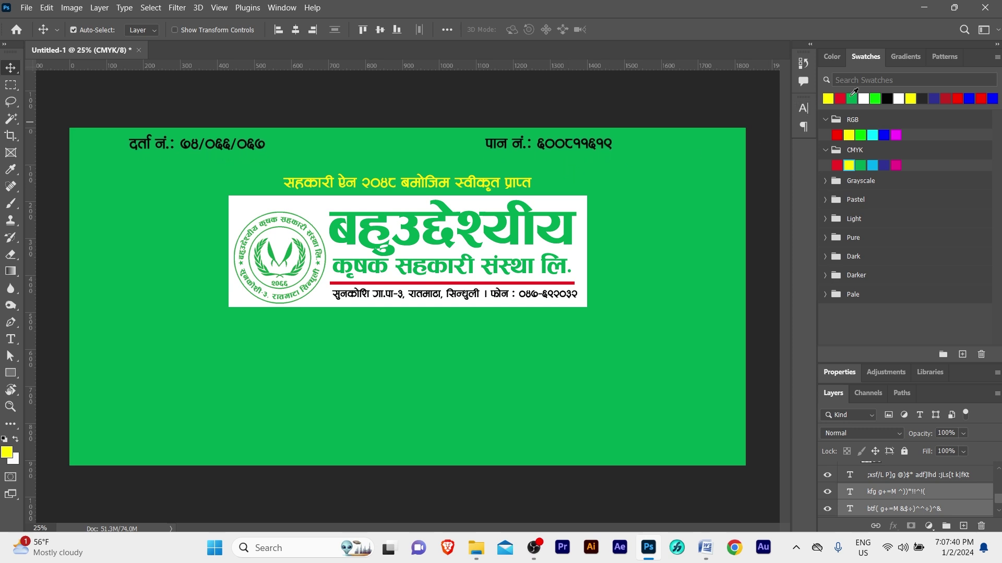
left_click(862, 98)
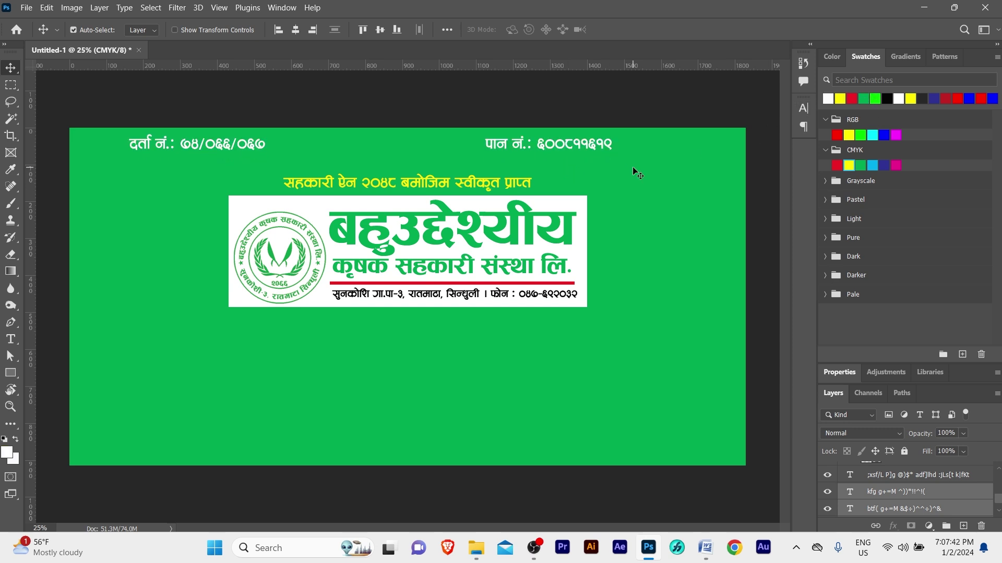
key("shift+Down")
key("shift+Down")
key("shift+Down")
left_click(632, 168)
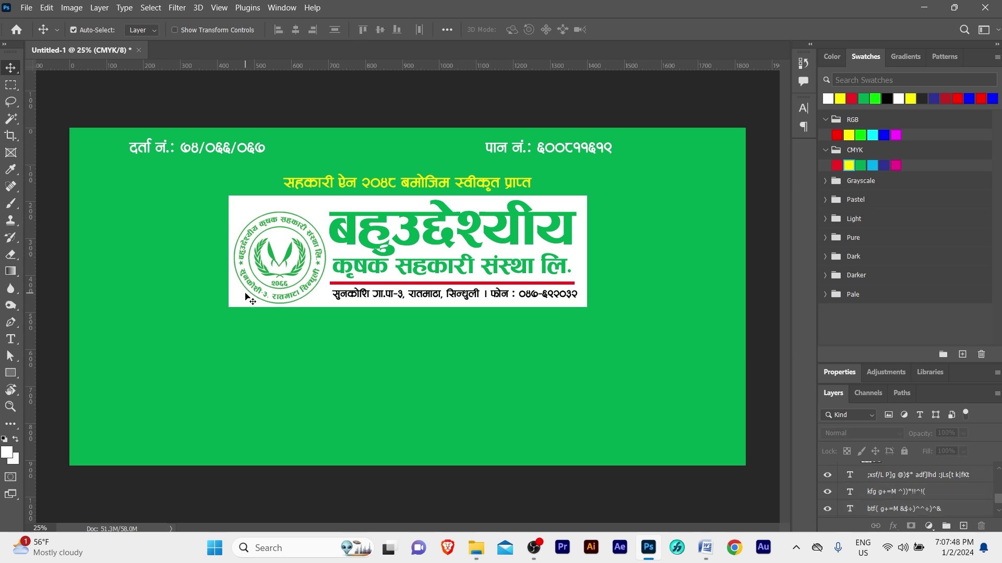
left_click(9, 374)
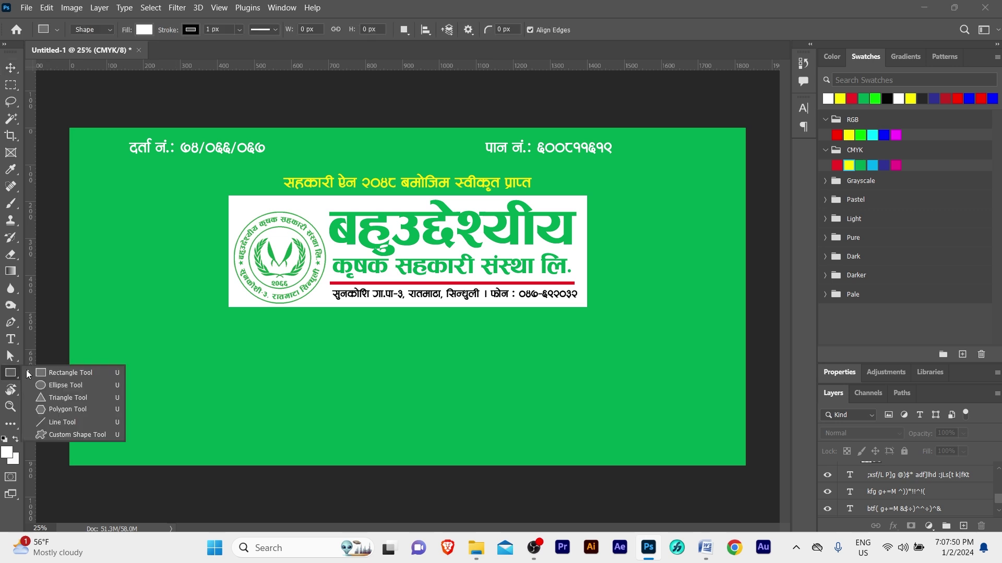
Draw a white triangle, rotate it to point left, shrink it, and place it near the left edge.
left_click(65, 399)
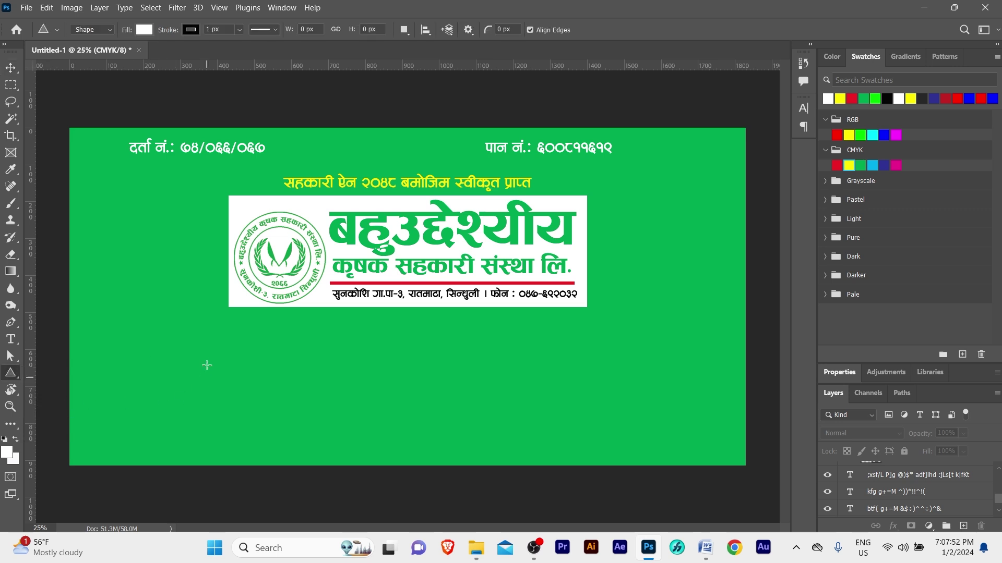
mouse_move(207, 365)
left_mouse_down()
mouse_move(318, 416)
mouse_move(346, 416)
left_mouse_up()
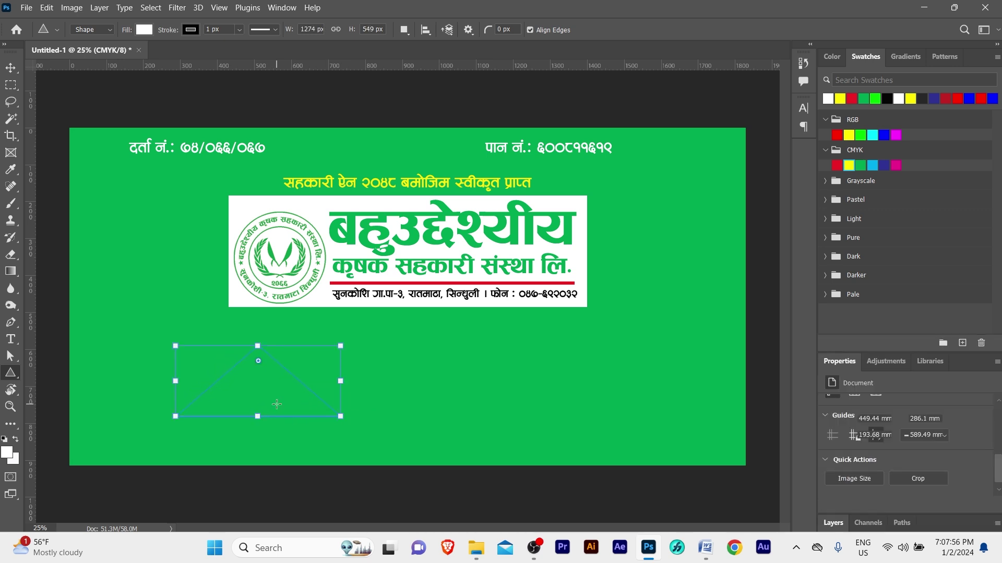
key("v")
key("ctrl+t")
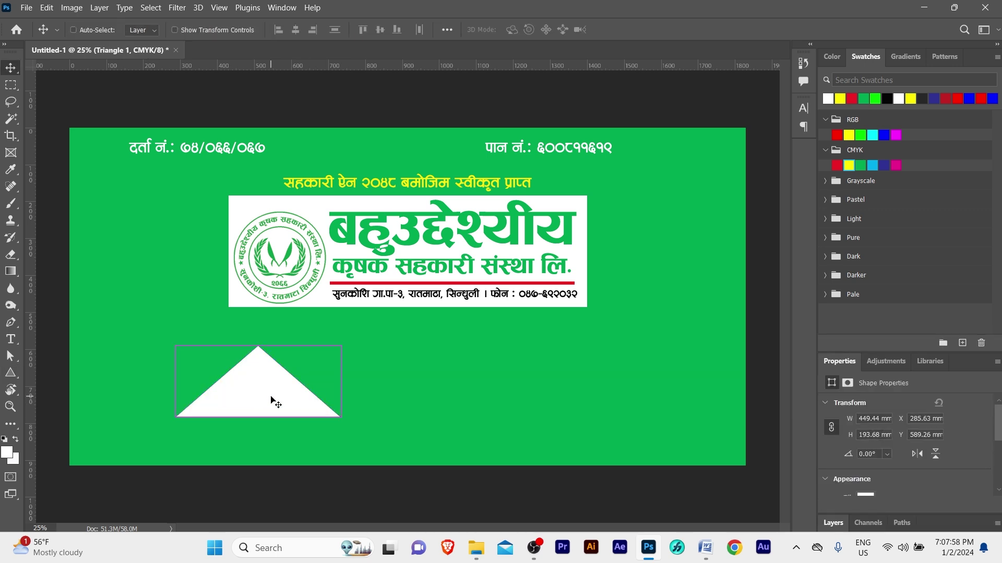
left_click_drag(373, 401, 297, 287)
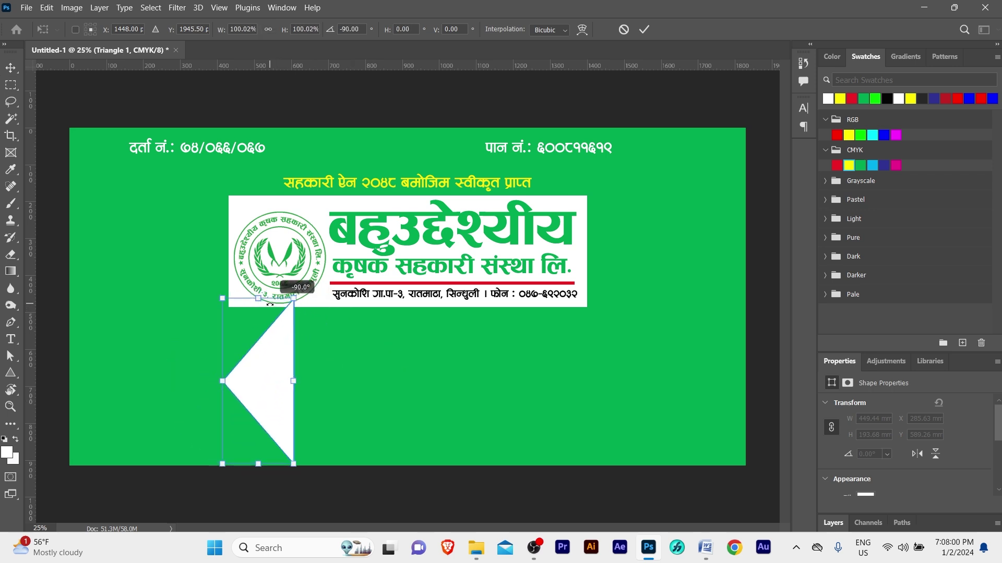
left_click_drag(256, 466, 257, 410)
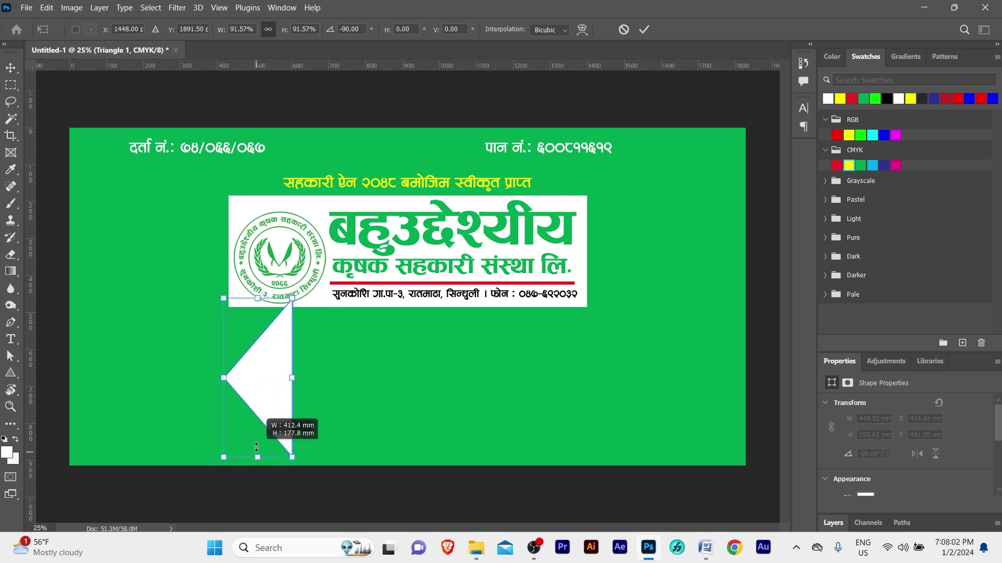
left_click_drag(264, 358, 140, 373)
key("Return")
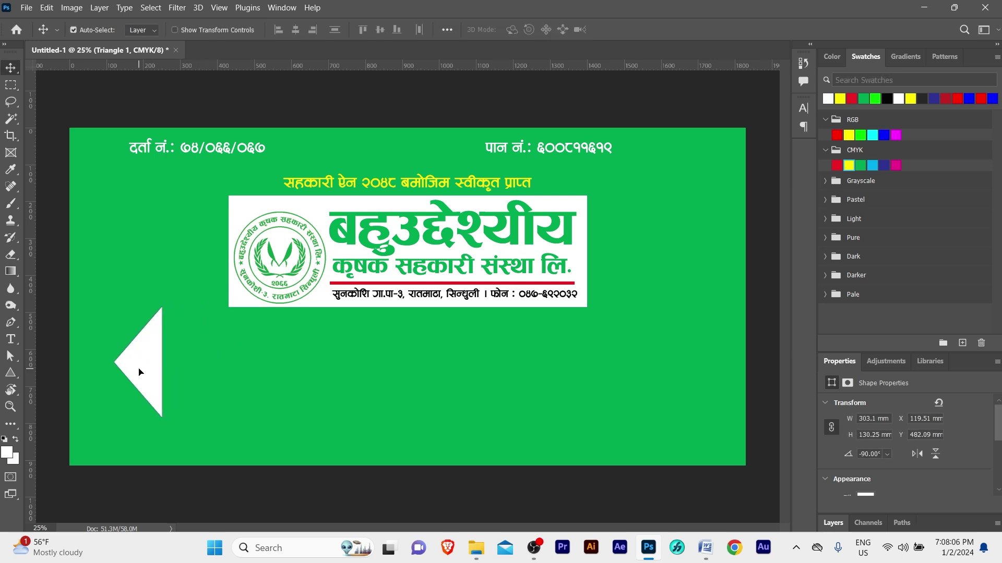
Reduce the left triangle's height.
key("ctrl+t")
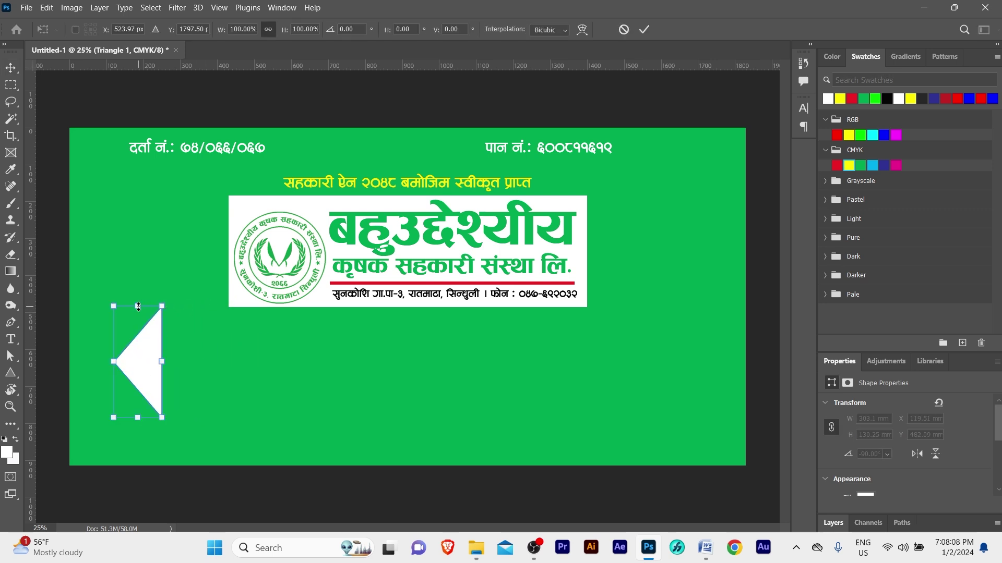
left_click_drag(138, 307, 140, 330)
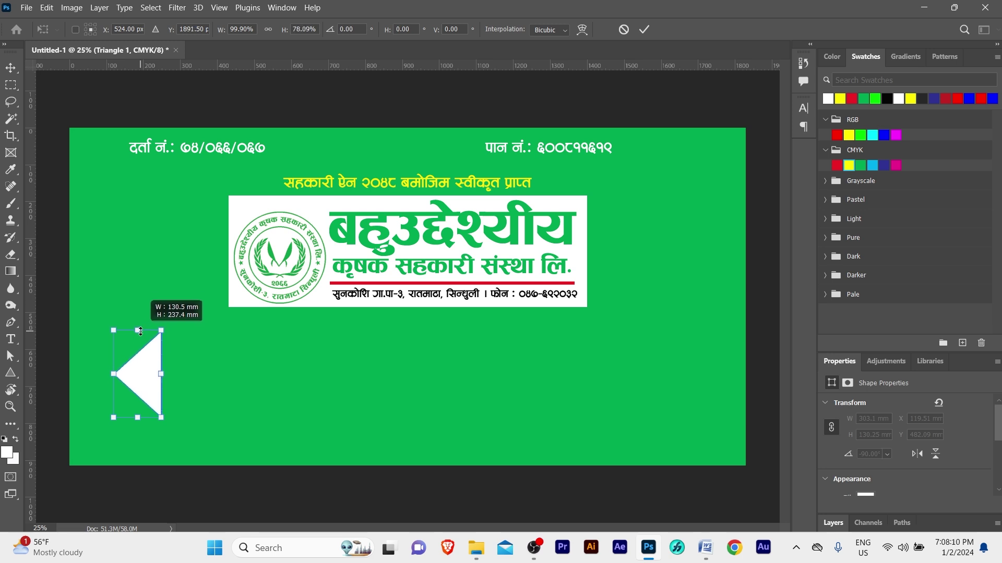
key("Return")
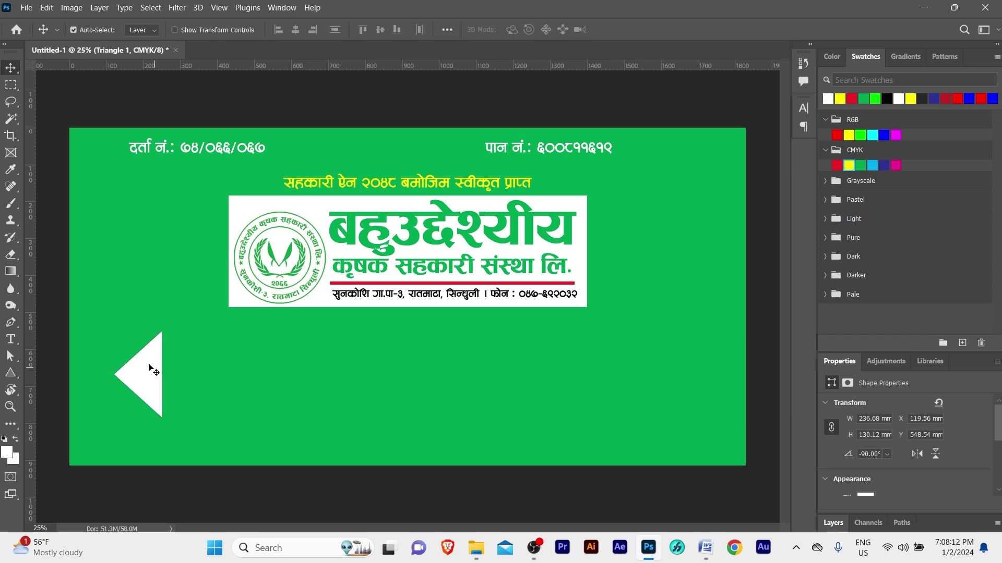
key("z")
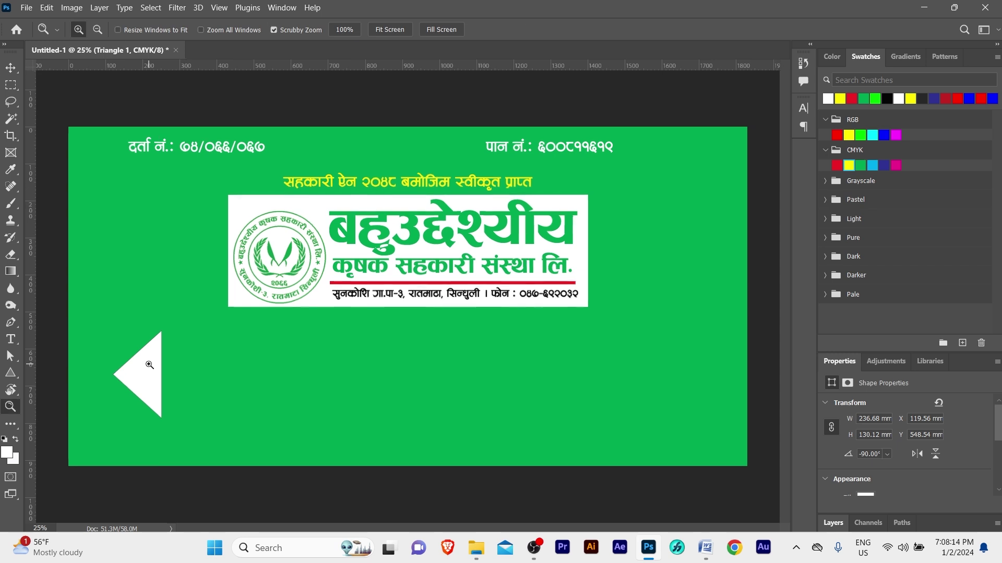
left_click(149, 365)
mouse_move(149, 363)
left_mouse_down()
mouse_move(153, 343)
mouse_move(311, 350)
left_mouse_up()
key("v")
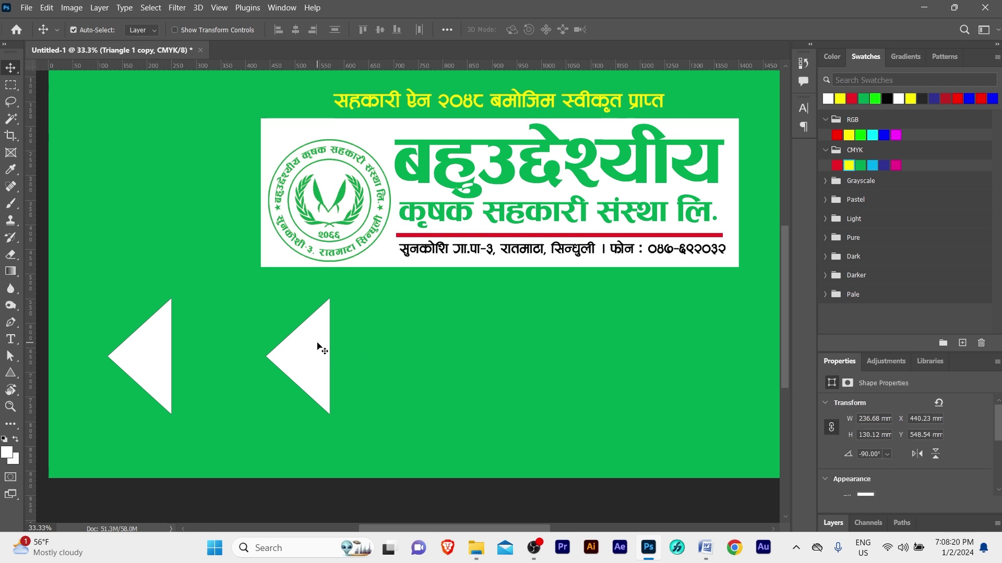
Flip the copied triangle horizontally to point right and move it to the right side.
key("ctrl+t")
right_click(313, 342)
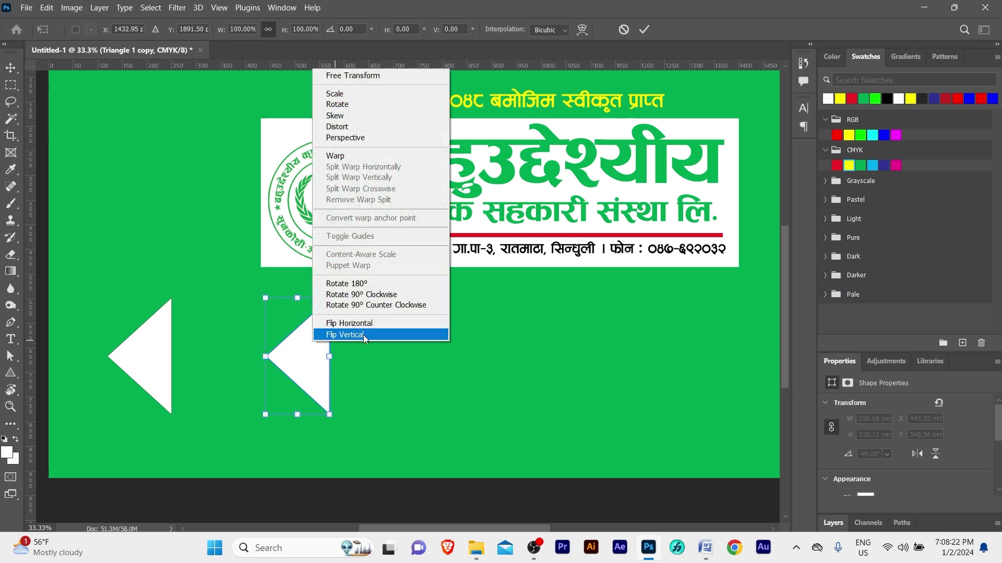
left_click(371, 325)
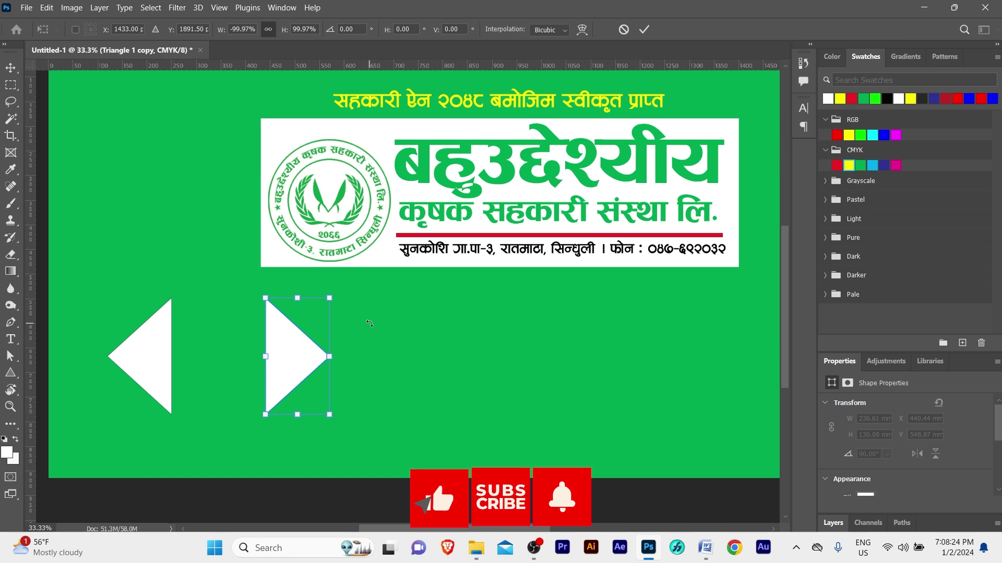
key("Return")
key("z")
left_click(367, 324, "alt")
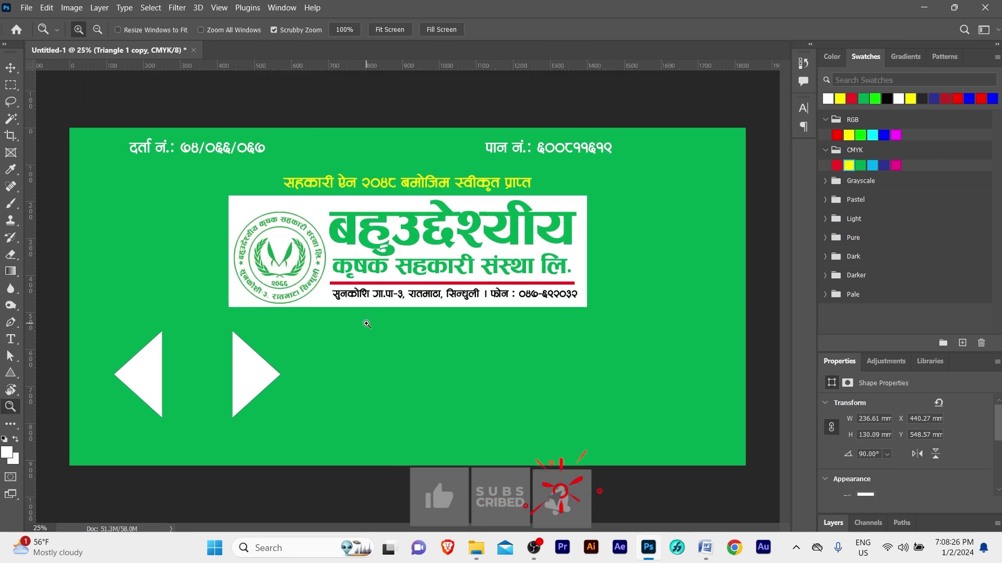
key("v")
mouse_move(264, 352)
left_mouse_down()
mouse_move(559, 359)
mouse_move(619, 334)
left_mouse_up()
left_click(616, 322)
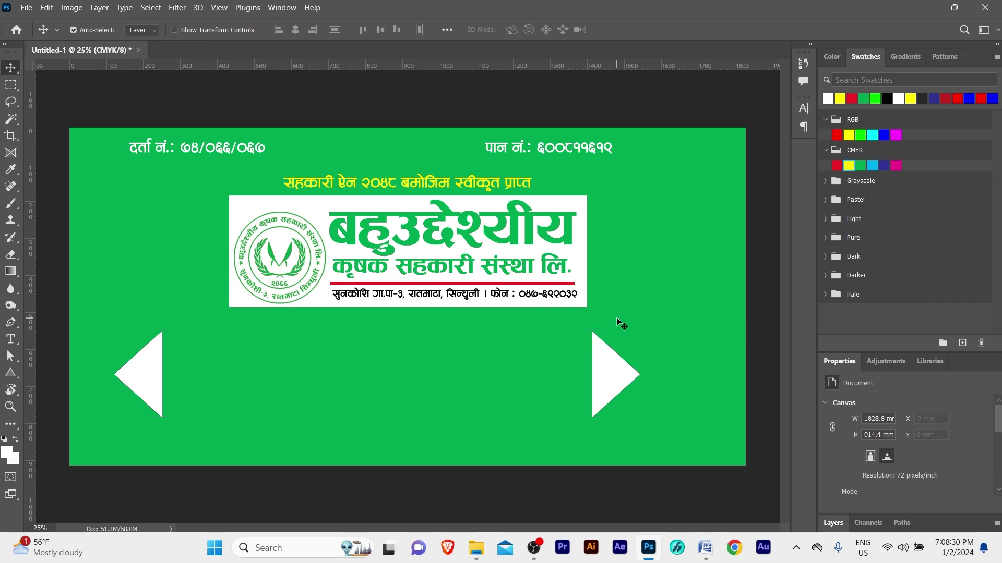
key("p")
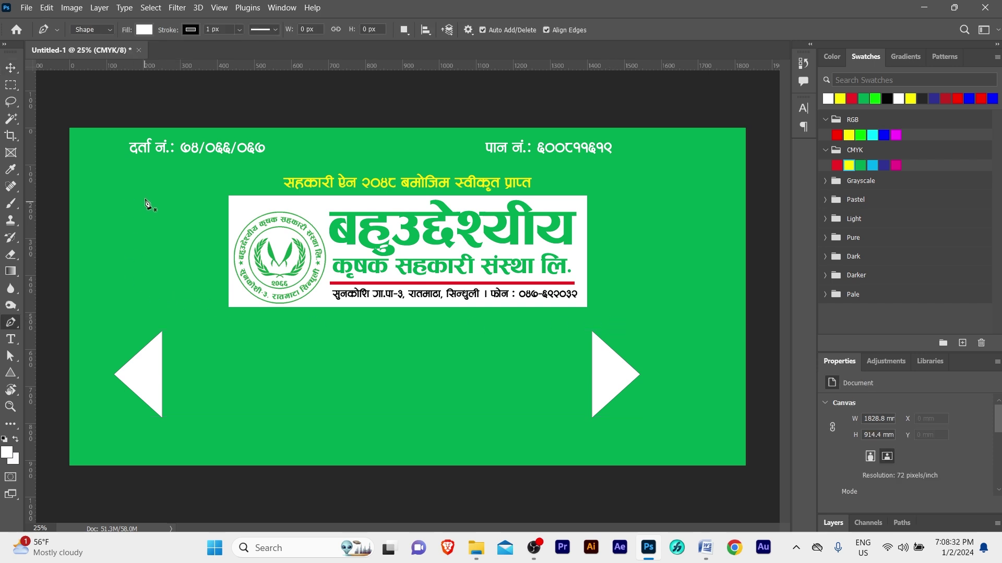
Draw a closed Pen shape through the six outer corners of both triangles.
left_click(99, 33)
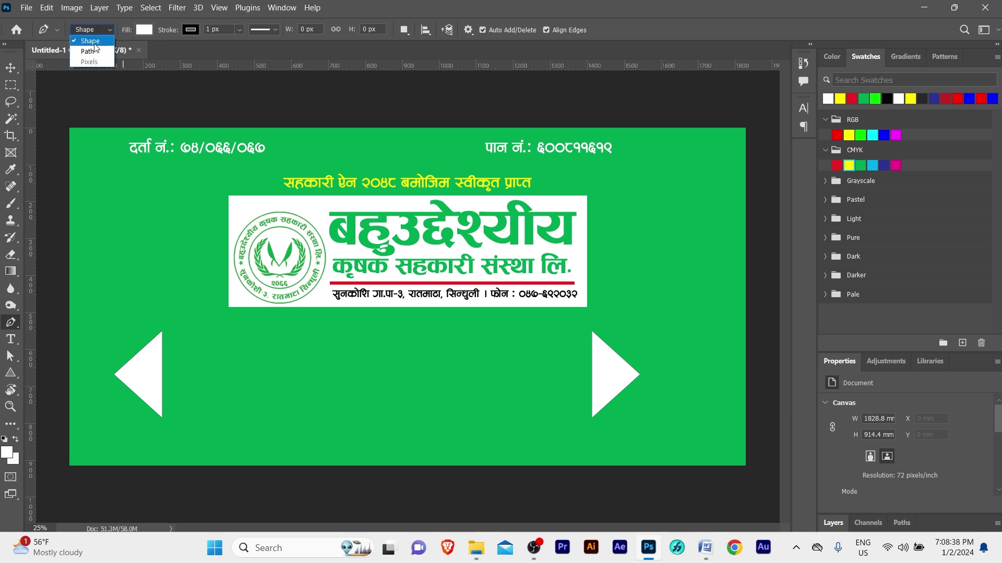
left_click(95, 44)
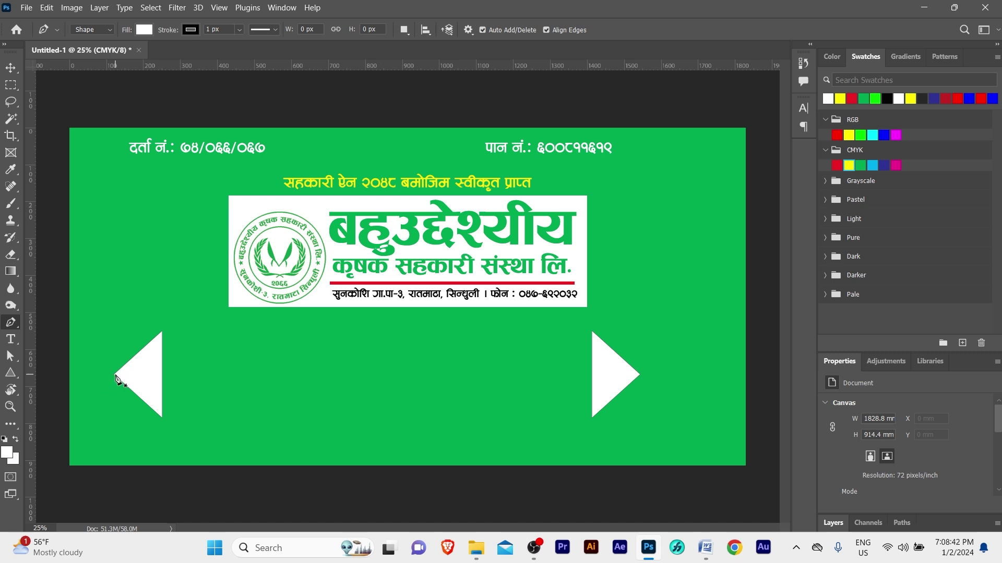
left_click(116, 375)
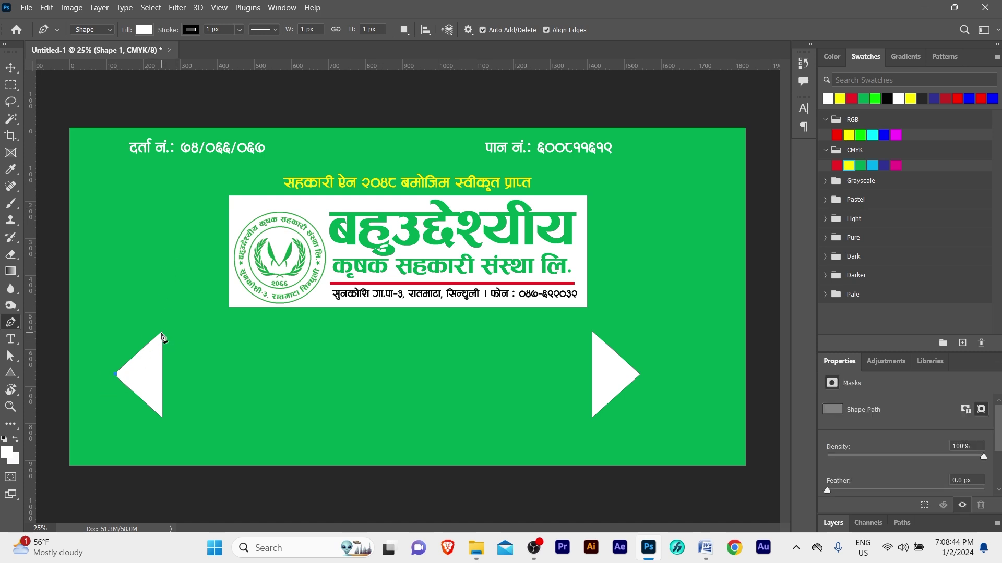
left_click(163, 334)
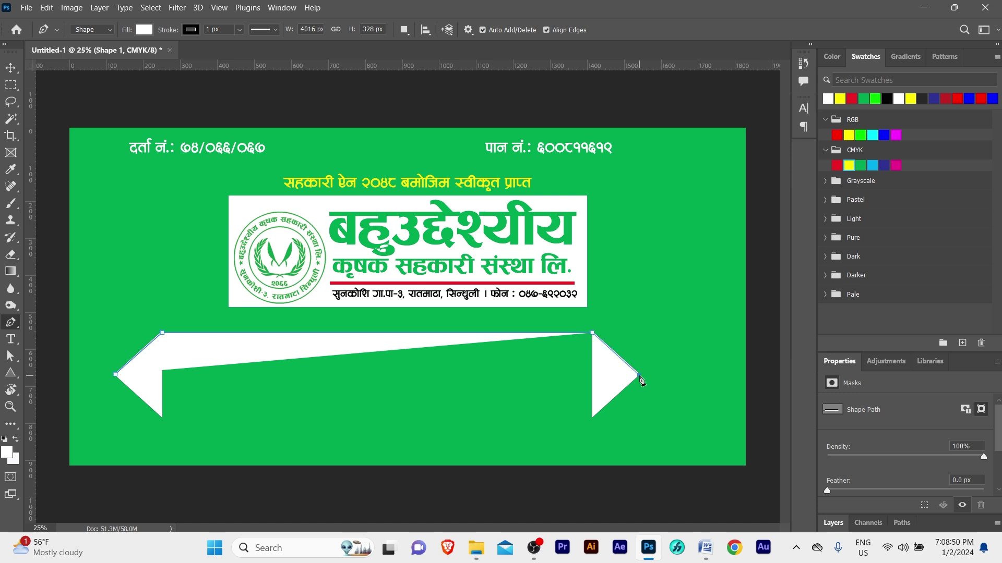
left_click(639, 375)
left_click(594, 417)
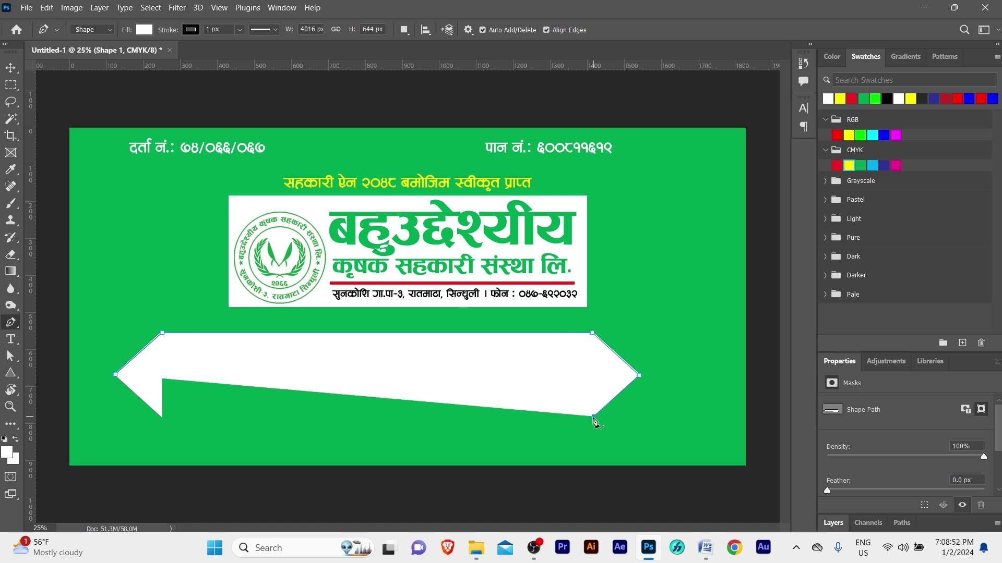
left_click(164, 417)
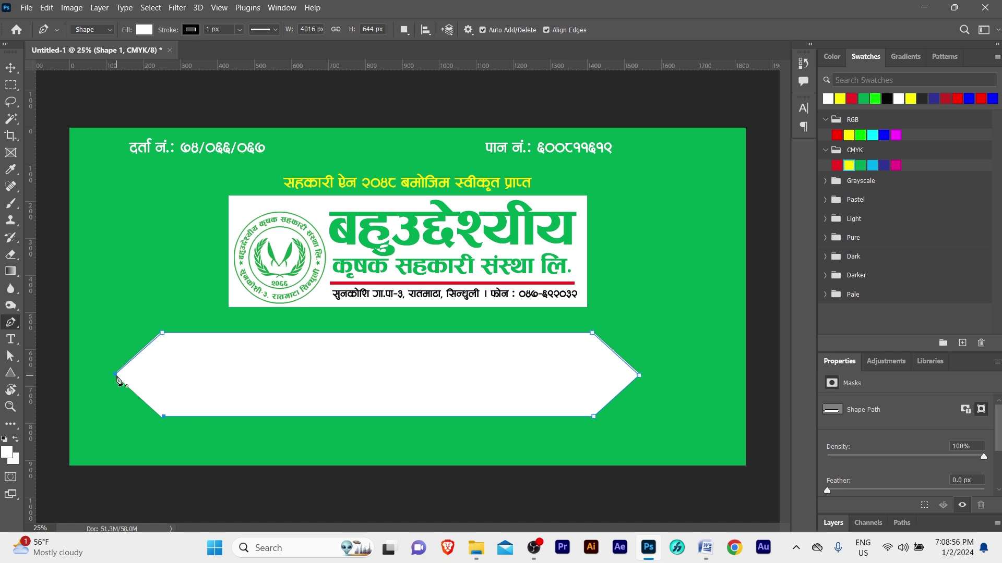
left_click(116, 377)
Move the hexagonal strip so it sits over both triangles.
key("v")
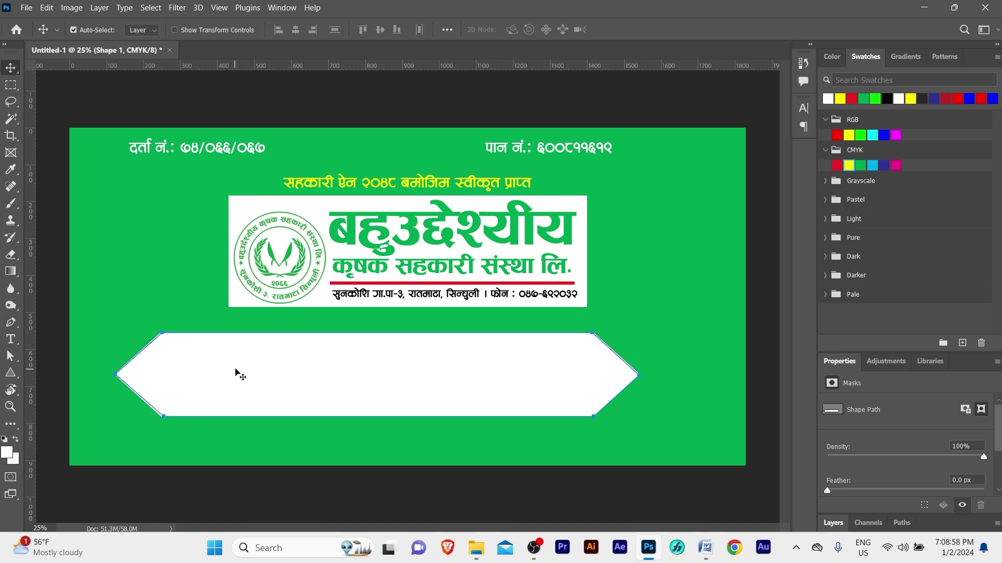
mouse_move(288, 394)
left_mouse_down()
mouse_move(288, 280)
mouse_move(289, 300)
left_mouse_up()
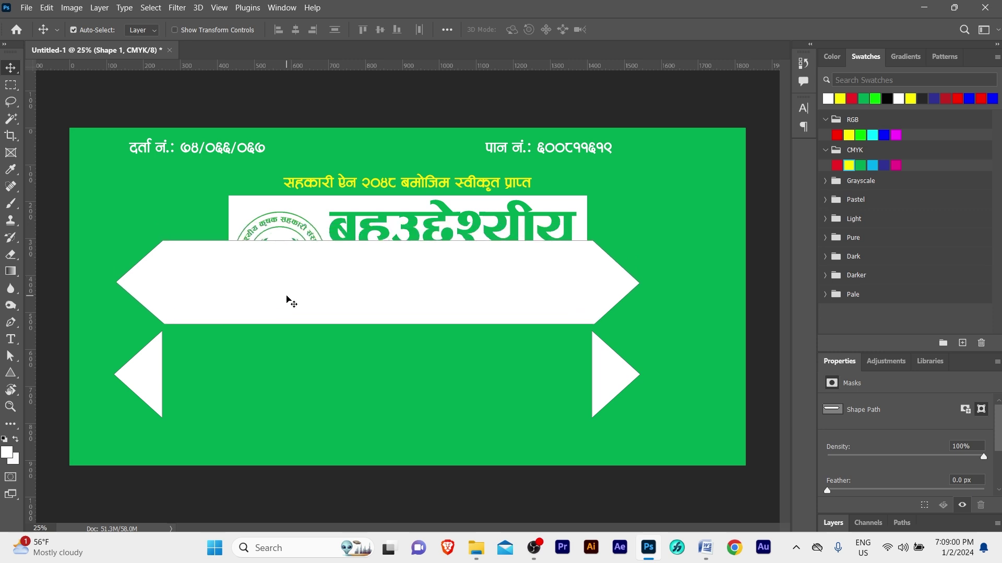
left_click(157, 385)
left_click_drag(158, 385, 159, 294)
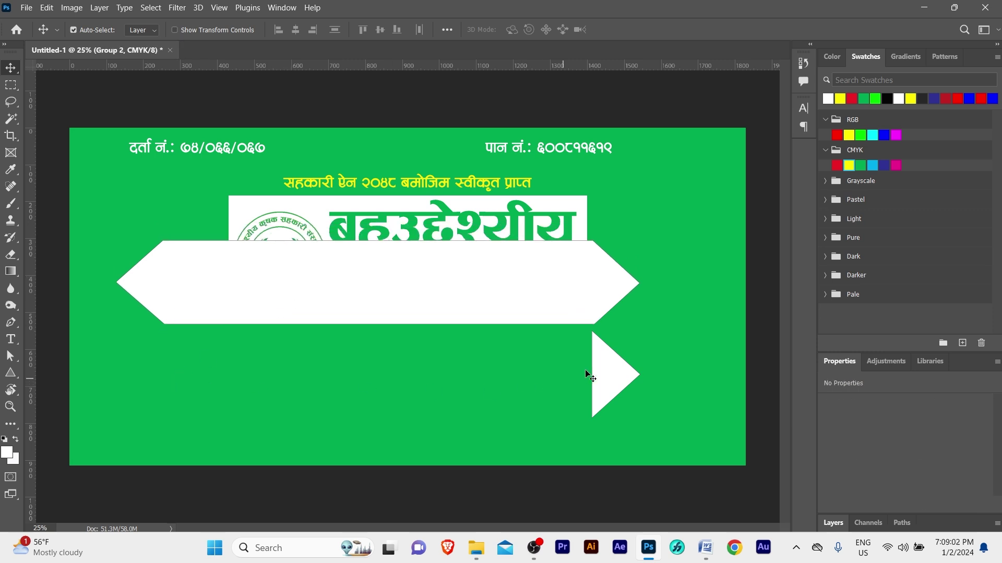
left_click_drag(605, 369, 606, 278)
left_click_drag(459, 287, 440, 390)
left_click(369, 386)
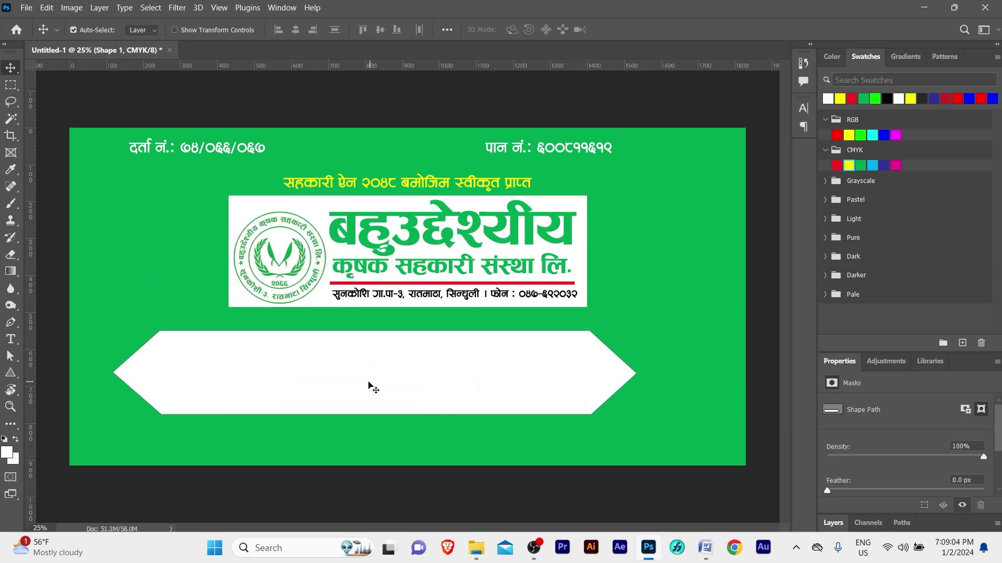
Give the white hexagon a 20 px CMYK yellow stroke and nudge it slightly right.
key("a")
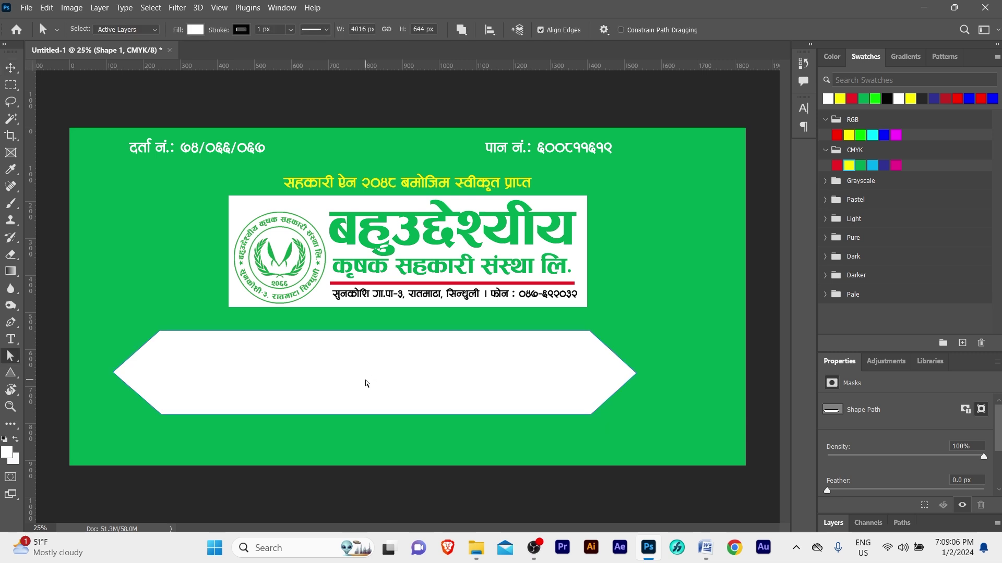
left_click(242, 33)
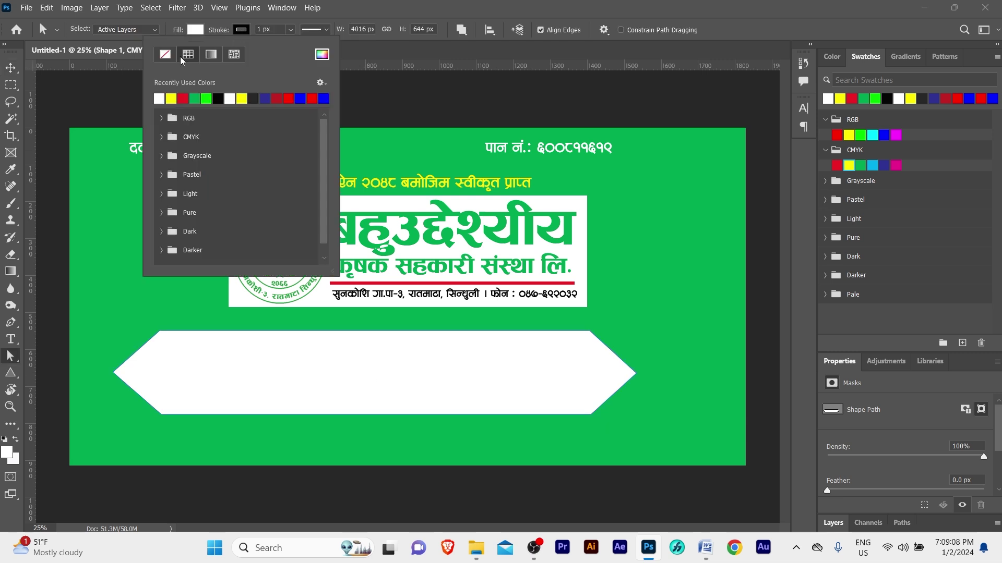
left_click(165, 54)
left_click(322, 54)
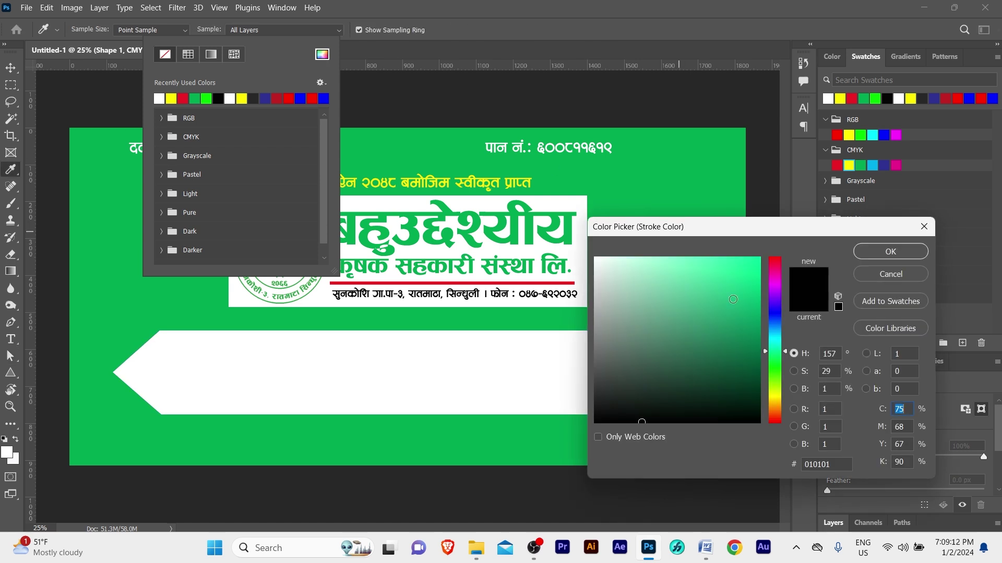
left_click(849, 134)
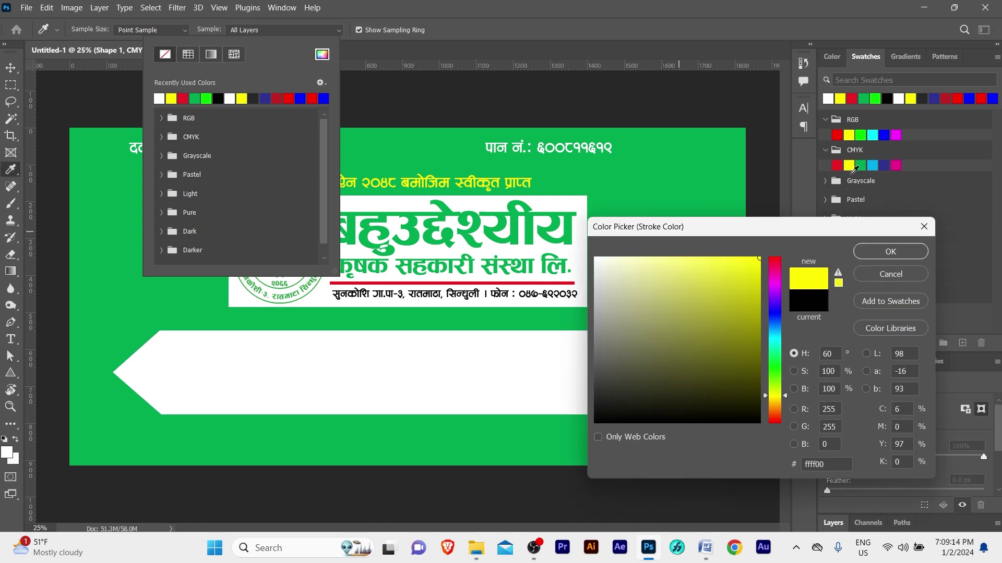
left_click(852, 165)
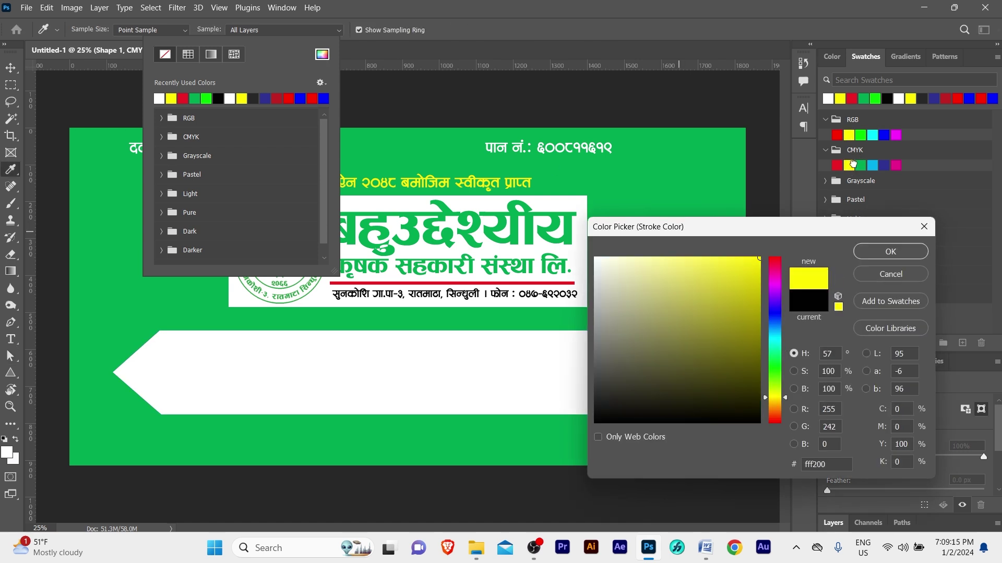
left_click(900, 254)
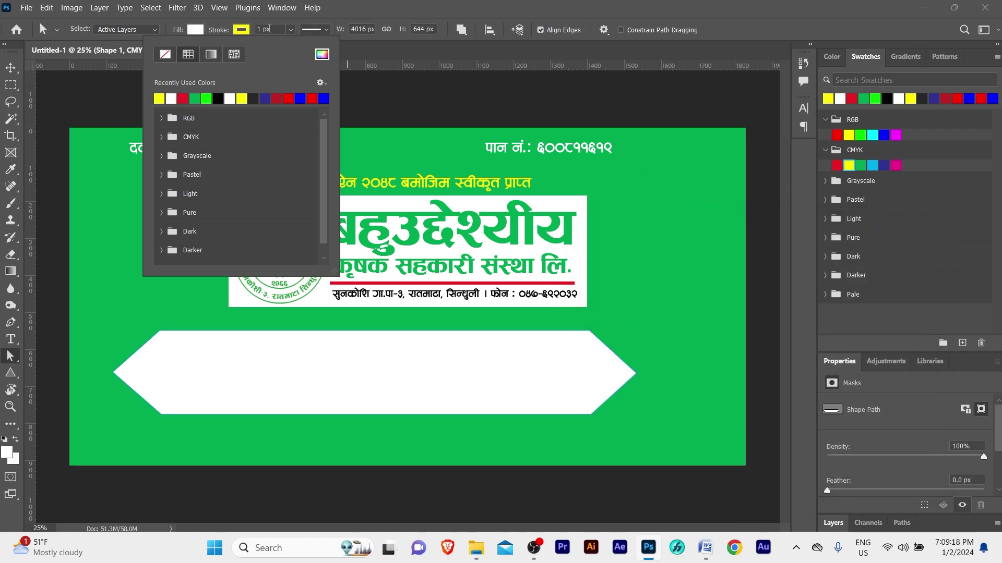
left_click(263, 29)
type("20")
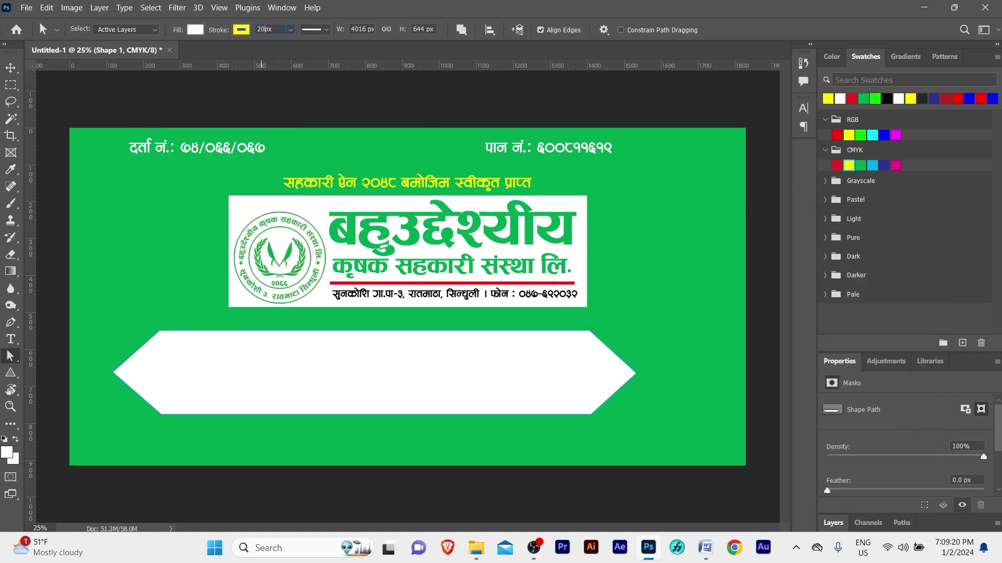
key("Return")
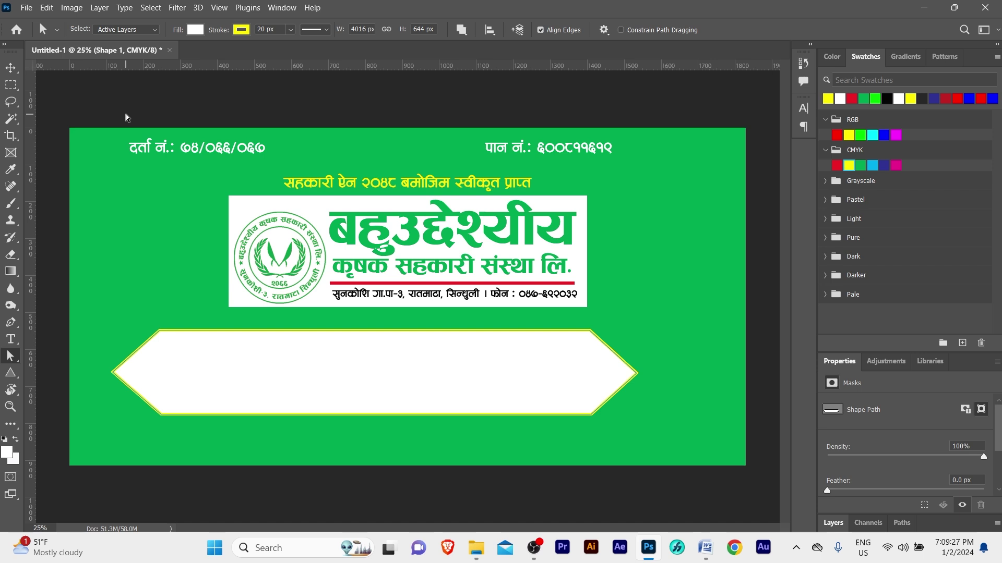
key("v")
left_click_drag(255, 363, 266, 361)
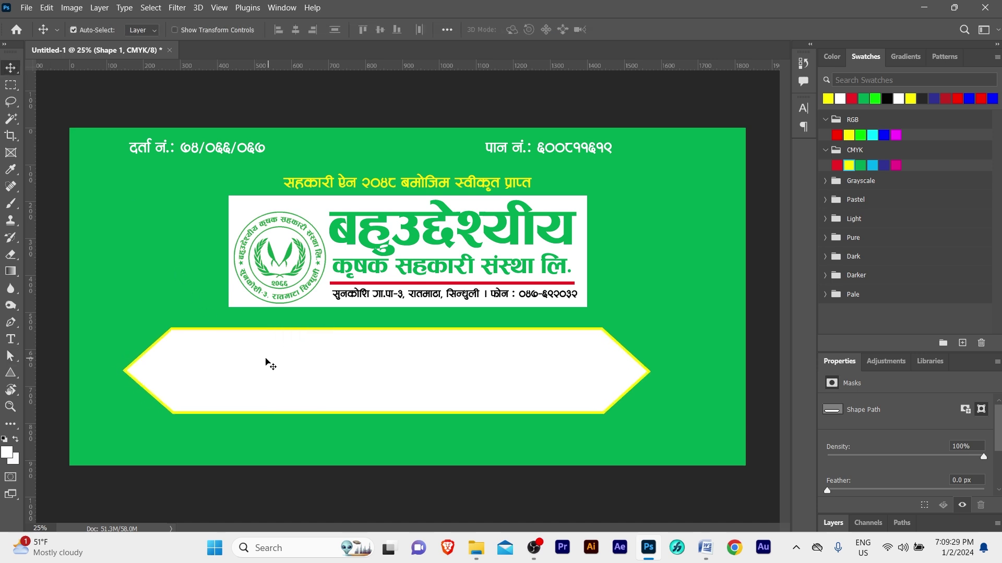
Scale the yellow-outlined hexagon up to span most of the banner width, then nudge it slightly down.
key("ctrl+t")
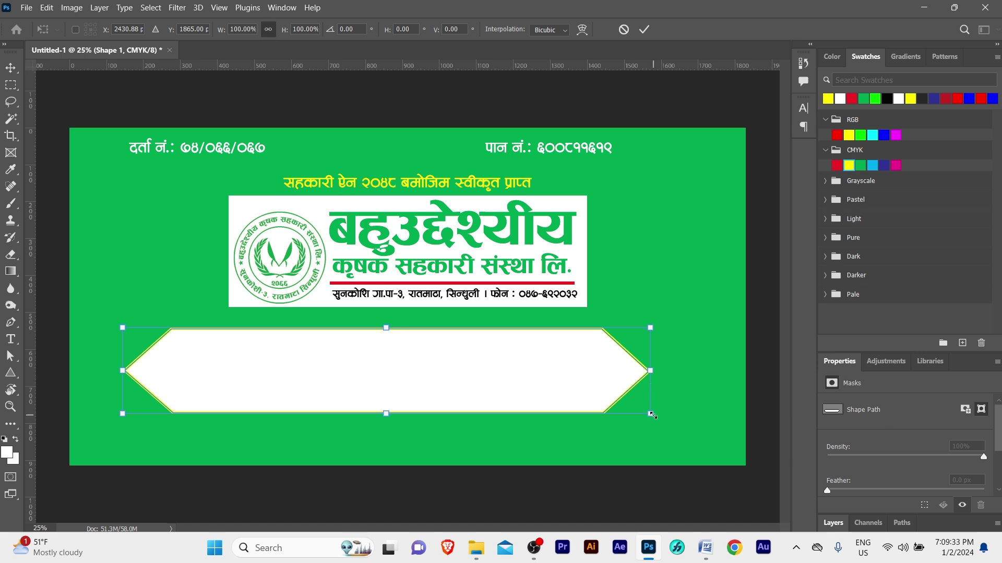
left_click_drag(650, 415, 729, 420)
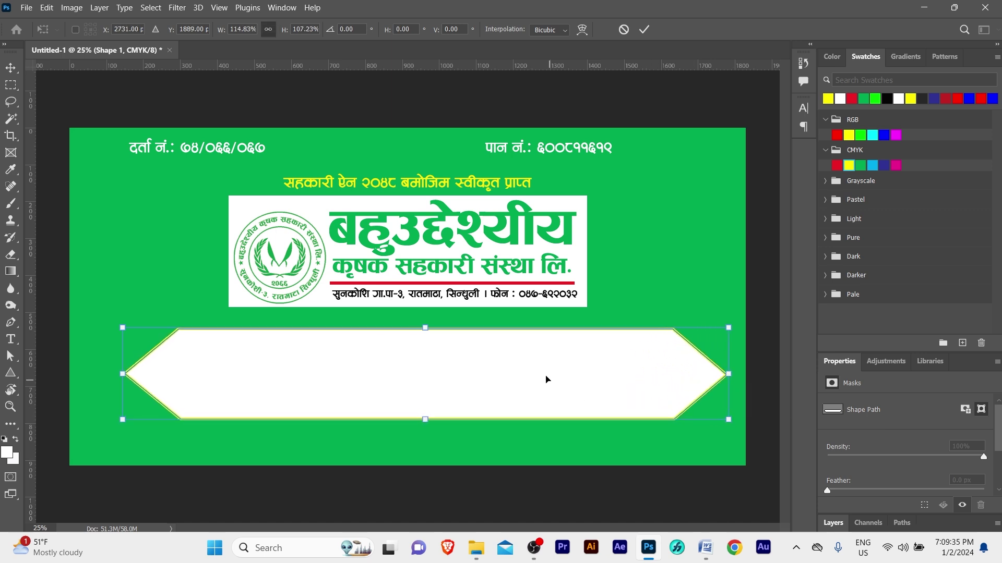
left_click_drag(547, 380, 534, 370)
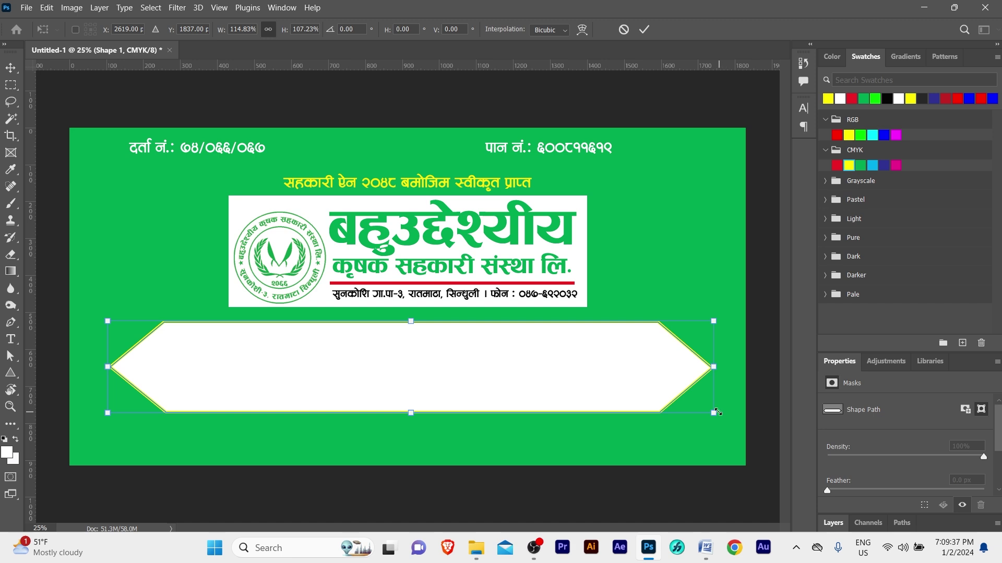
left_click_drag(714, 412, 744, 422)
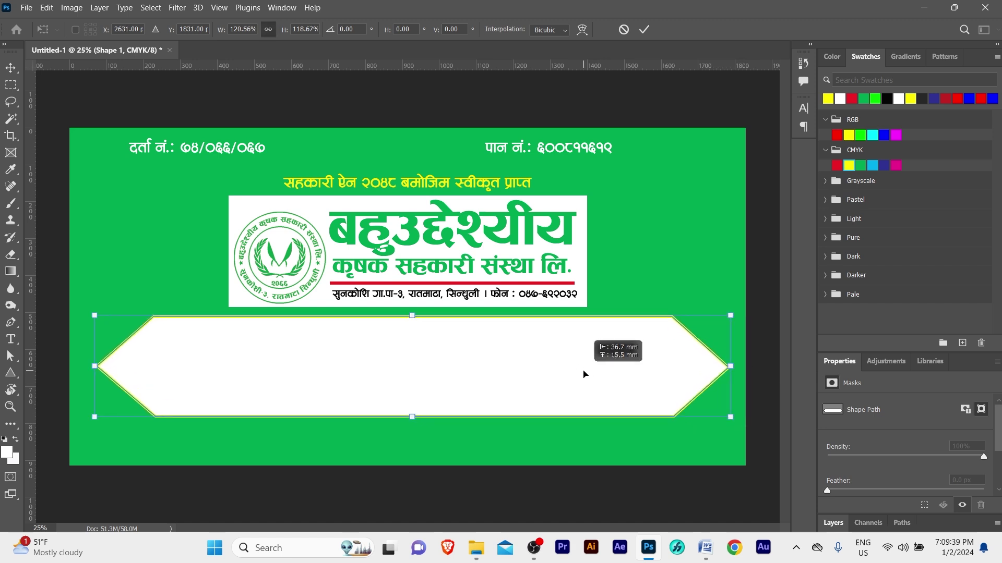
left_click_drag(600, 381, 591, 374)
key("Return")
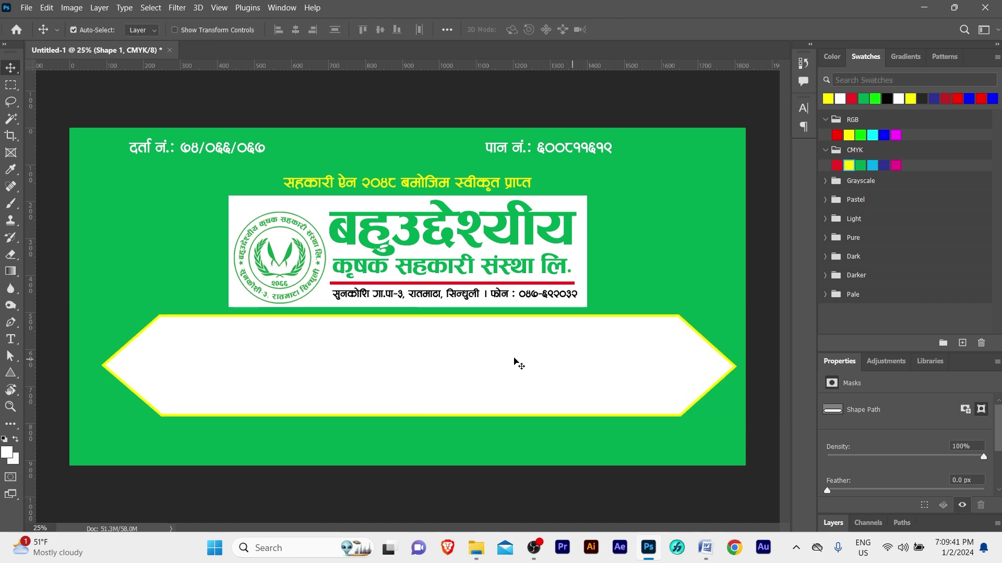
left_click_drag(485, 358, 485, 364)
Draw a rectangle band across the full banner width through the hexagon.
right_click(7, 376)
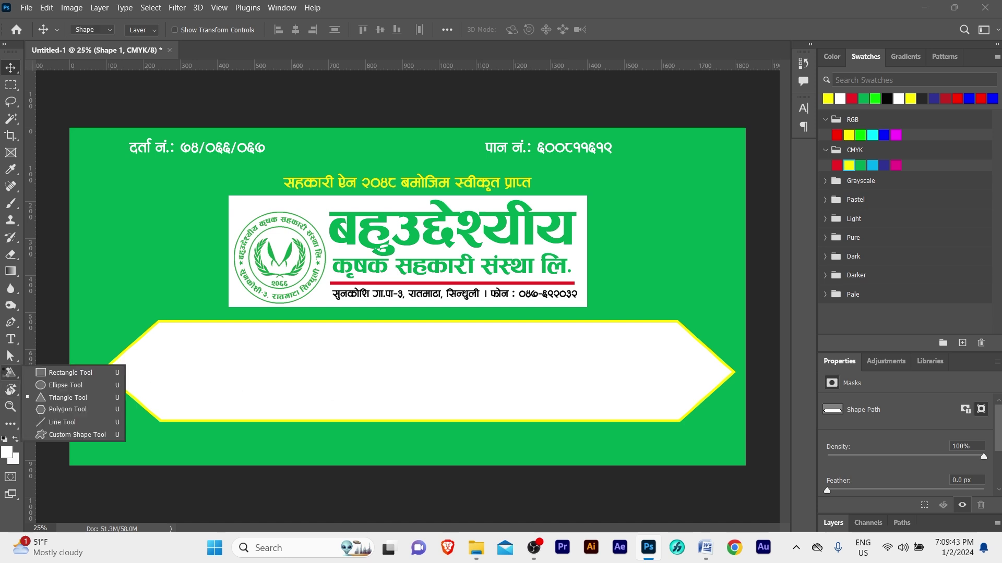
left_click(57, 372)
left_click_drag(53, 363, 773, 385)
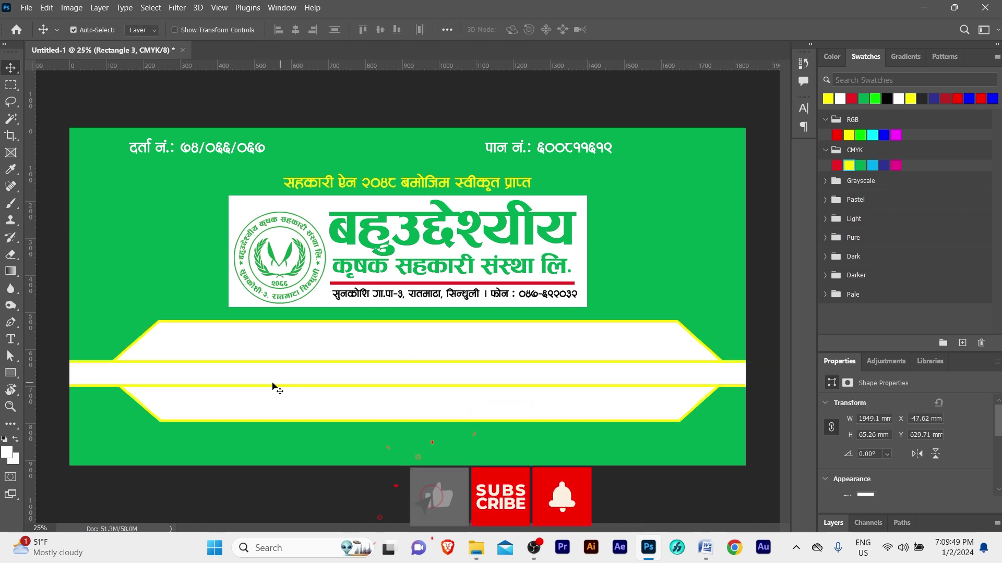
Give the band no stroke and a yellow fill.
key("a")
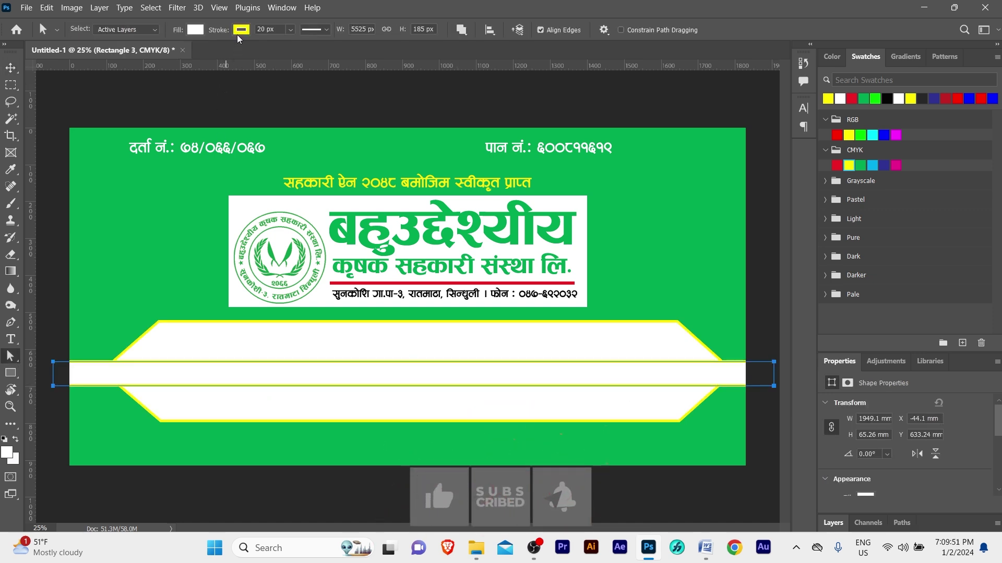
left_click(241, 30)
left_click(165, 54)
left_click(194, 32)
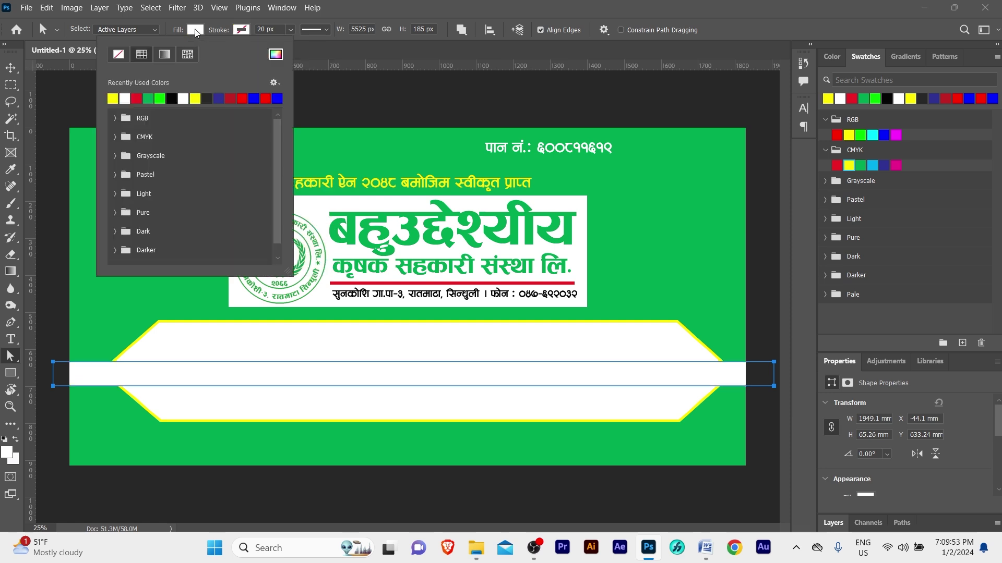
left_click(115, 98)
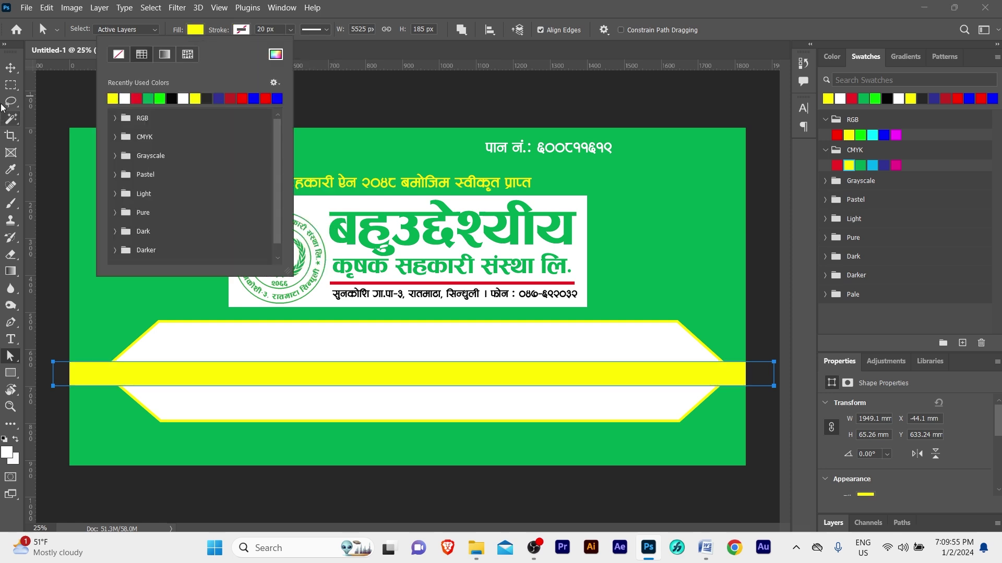
left_click(11, 67)
left_click(233, 339)
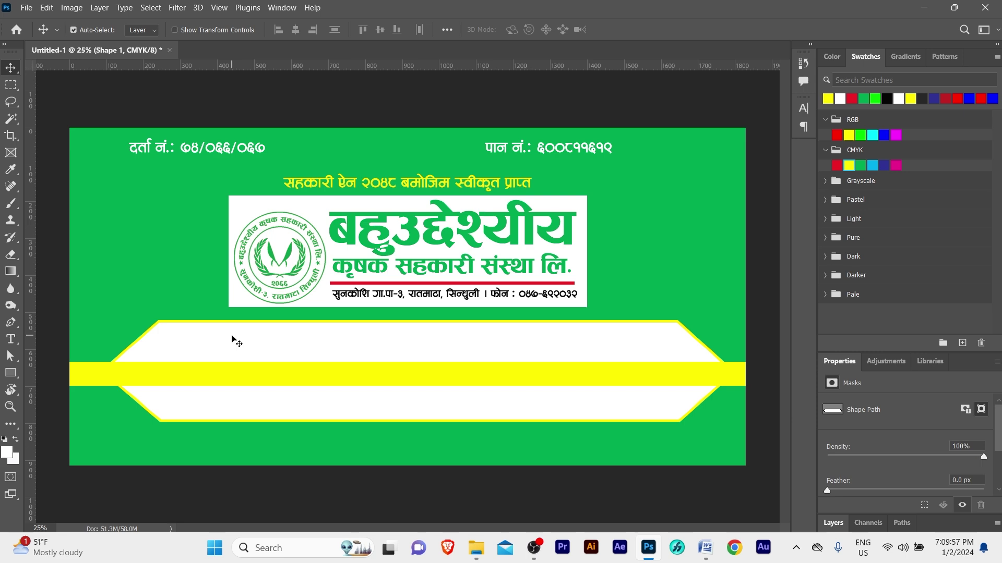
Bring the hexagon in front of the yellow band and zoom in on its left tip.
key("ctrl+bracketright")
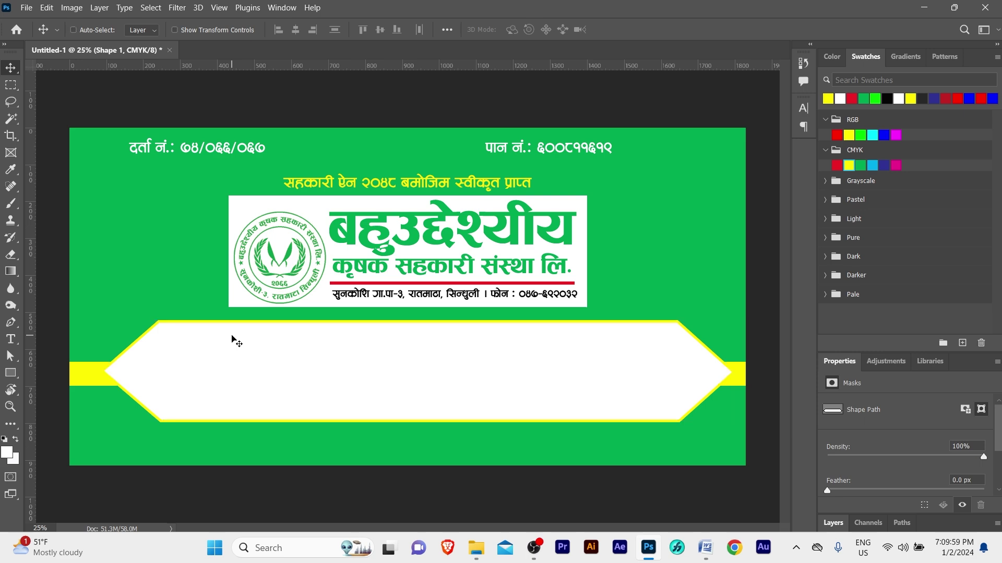
key("z")
left_click_drag(94, 371, 222, 347)
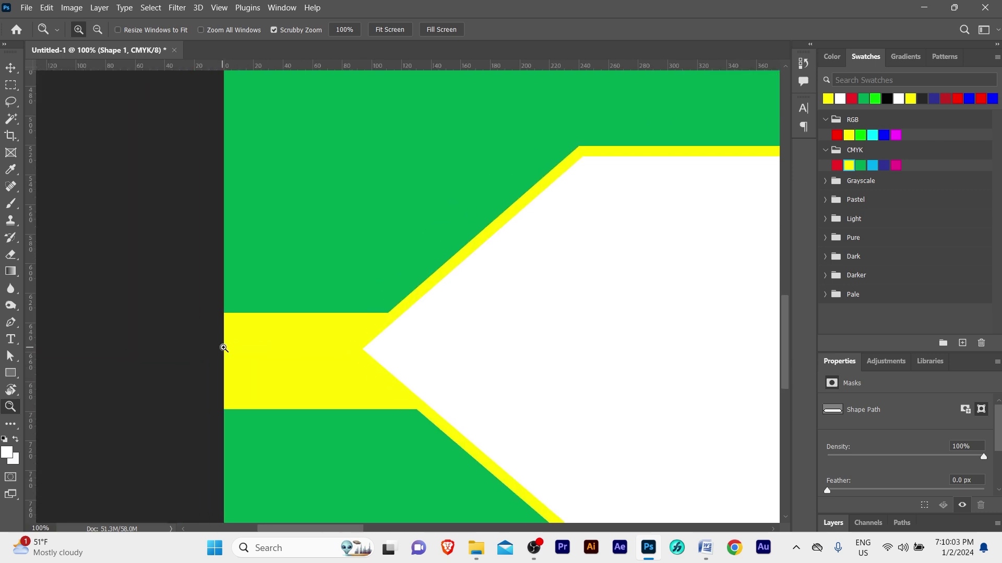
key("v")
Squash the yellow band into a thin line behind the hexagon and deselect it.
left_click(268, 358)
key("ctrl+t")
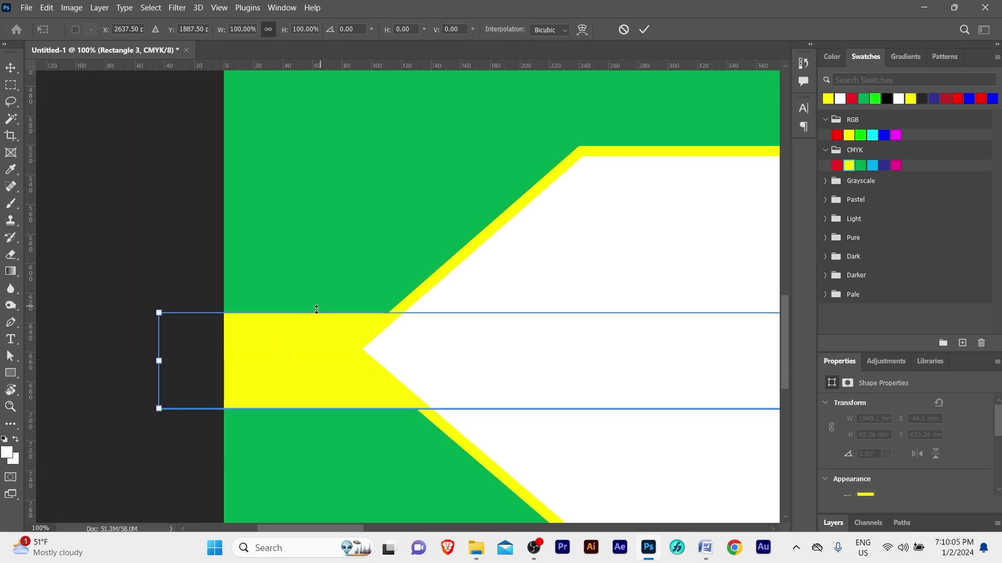
mouse_move(316, 309)
left_mouse_down()
mouse_move(323, 392)
mouse_move(309, 358)
mouse_move(323, 343)
left_mouse_up()
key("Return")
key("ctrl+t")
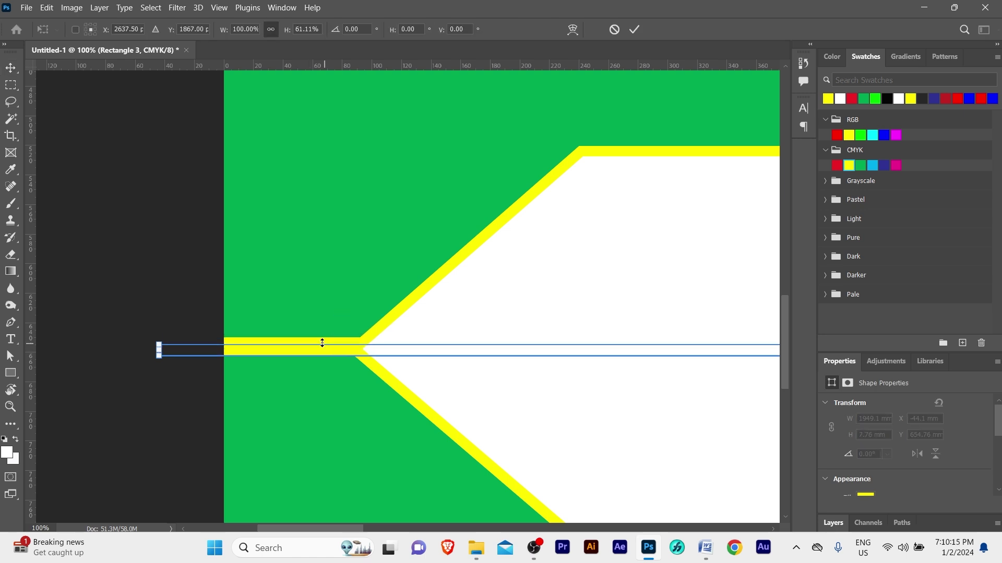
key("Return")
left_click_drag(321, 284, 384, 390)
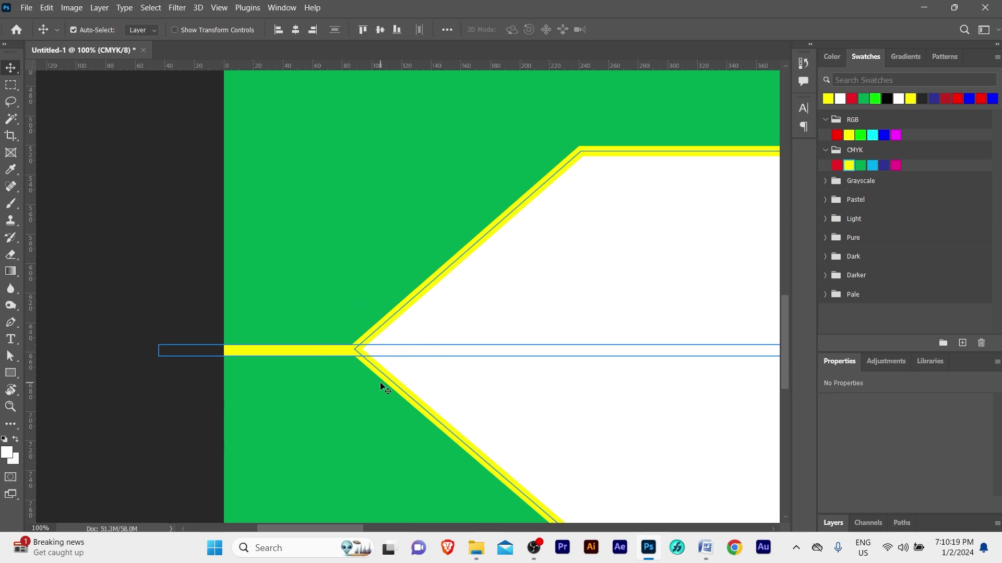
left_click(380, 30)
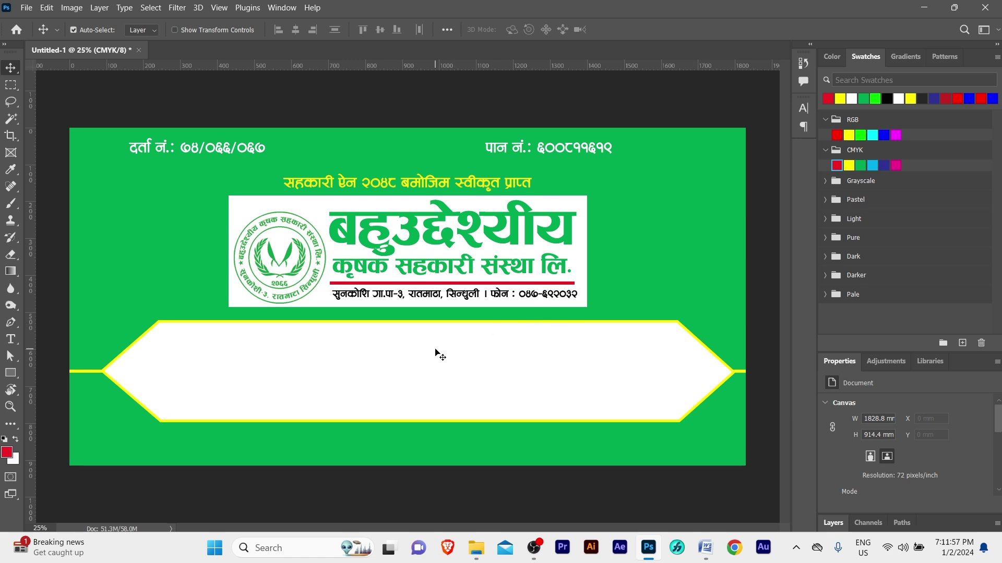
Fill the hexagon with the red swatch and align it to the canvas's horizontal centre.
left_click(435, 353)
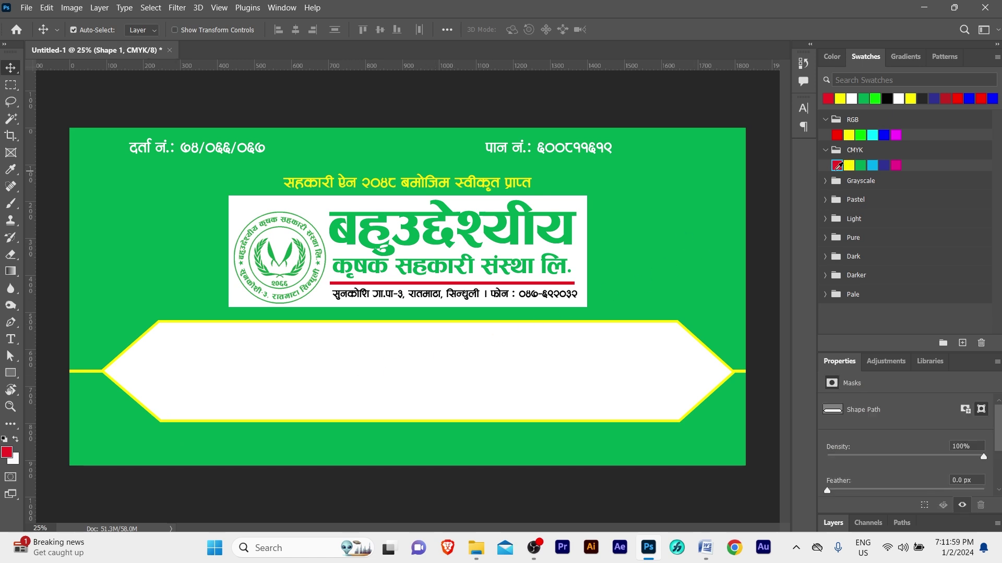
left_click(837, 165)
left_click(638, 275)
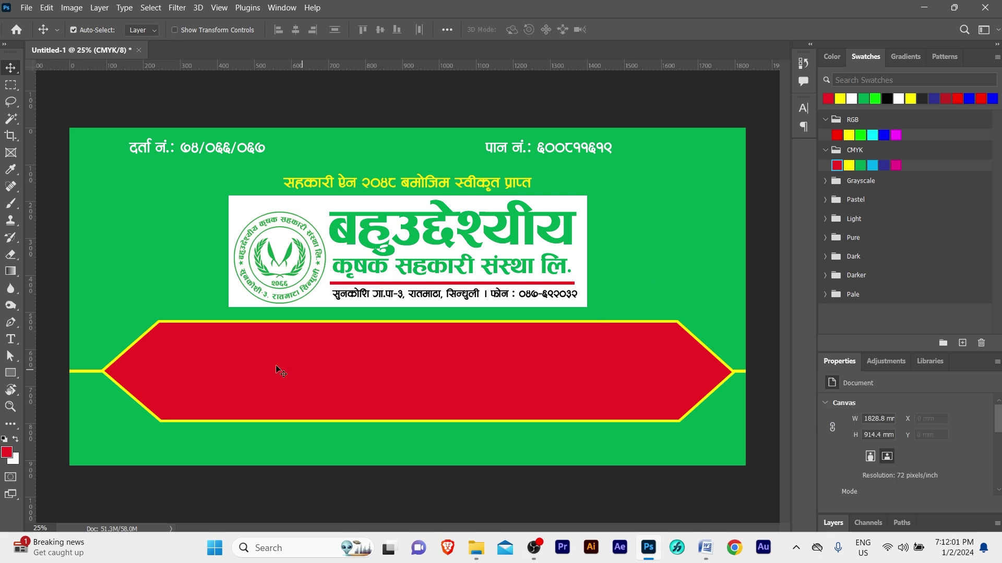
left_click(289, 343)
key("ctrl+a")
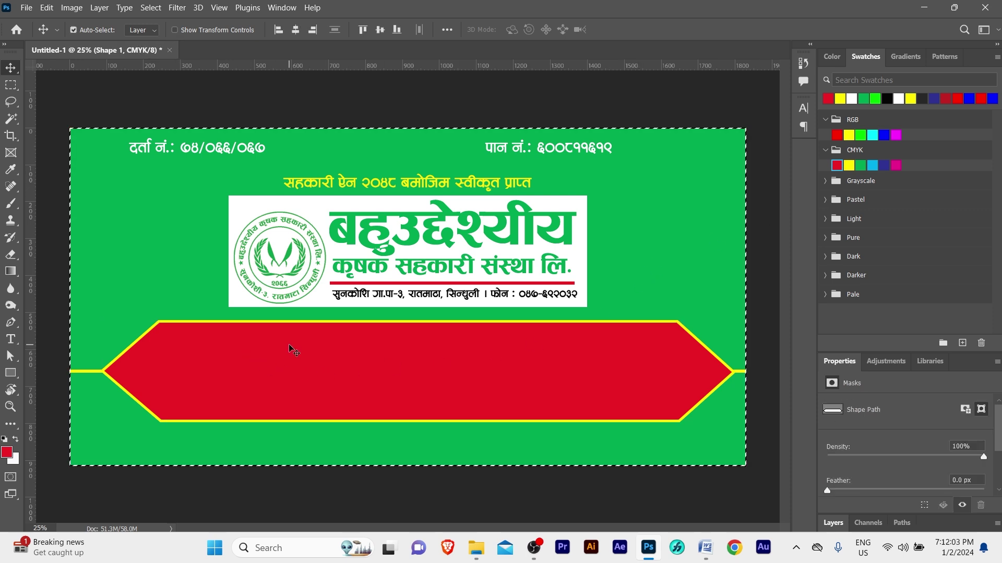
left_click(299, 33)
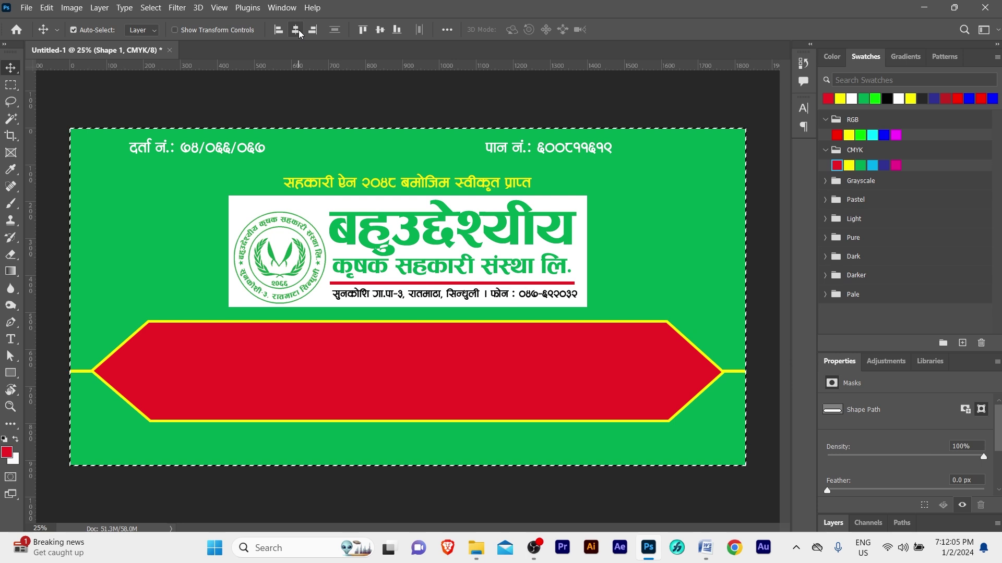
key("ctrl+d")
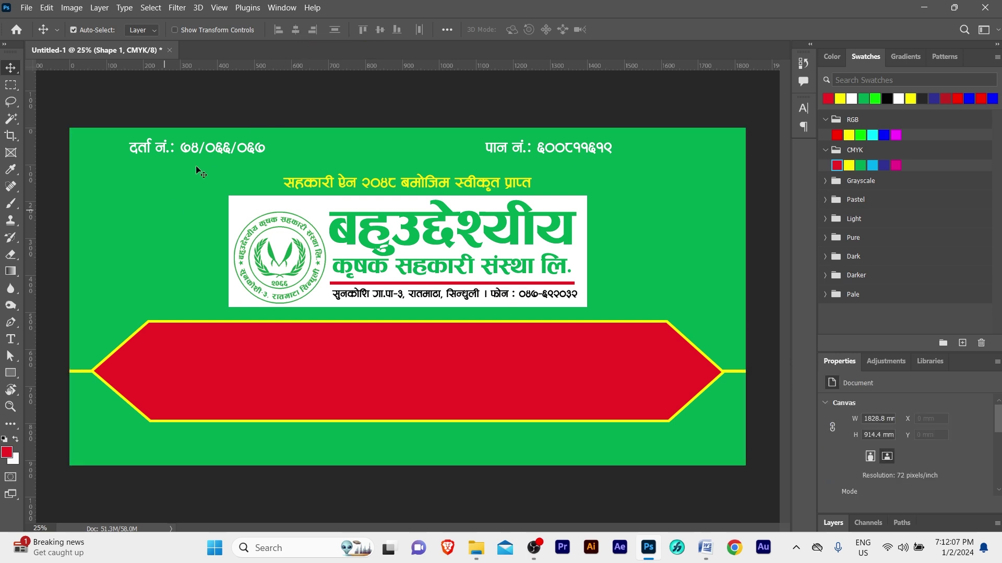
left_click(186, 150)
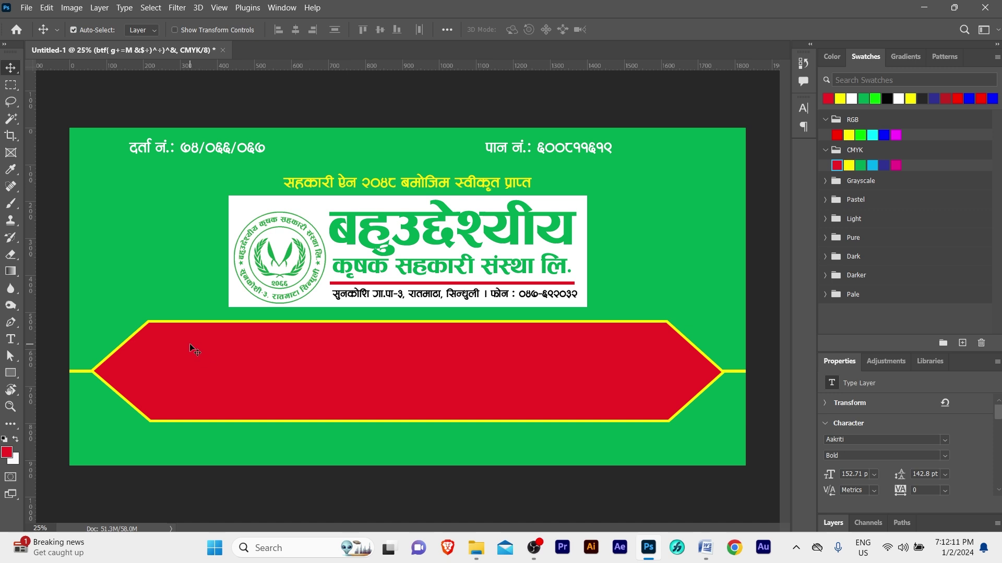
Undo the दर्ता नं. text nudges and align the पान नं. text to the right edge.
key("ctrl+z")
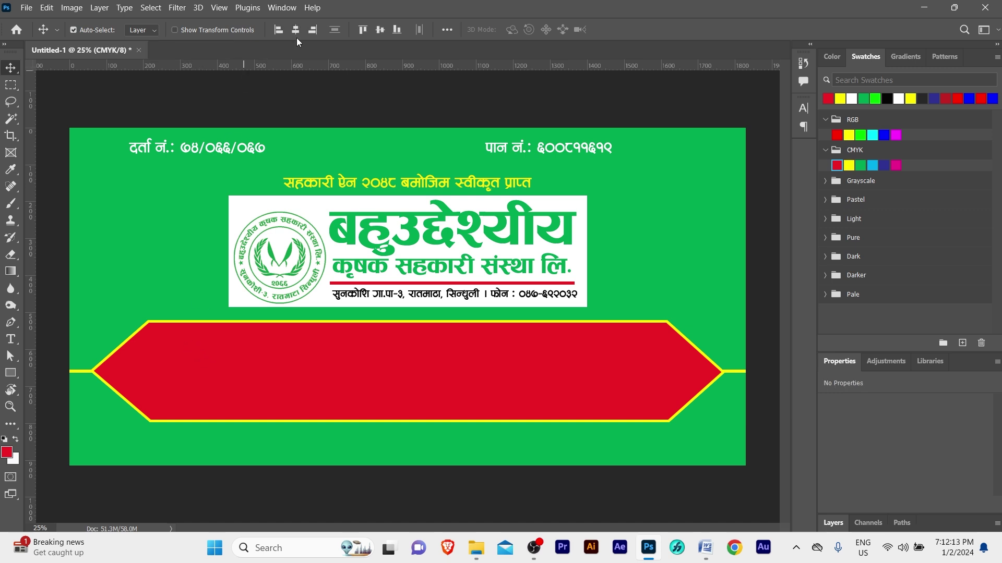
key("ctrl+z")
key("ctrl+z")
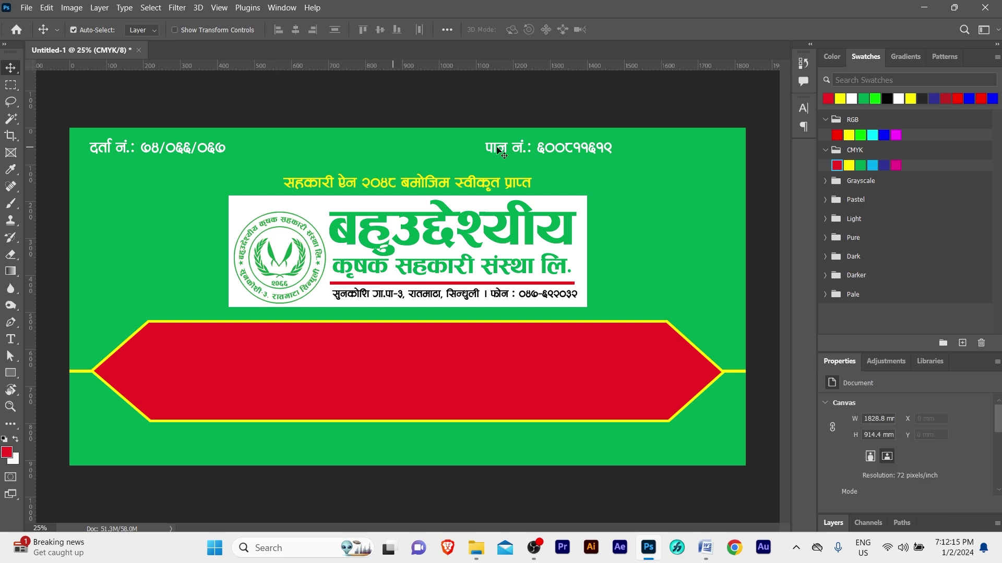
left_click(502, 150)
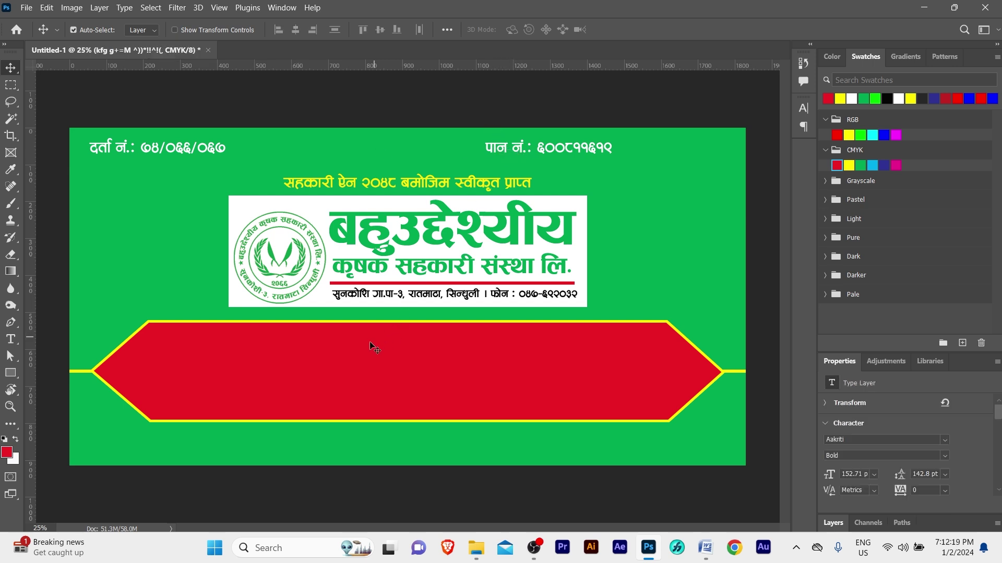
left_click(336, 77)
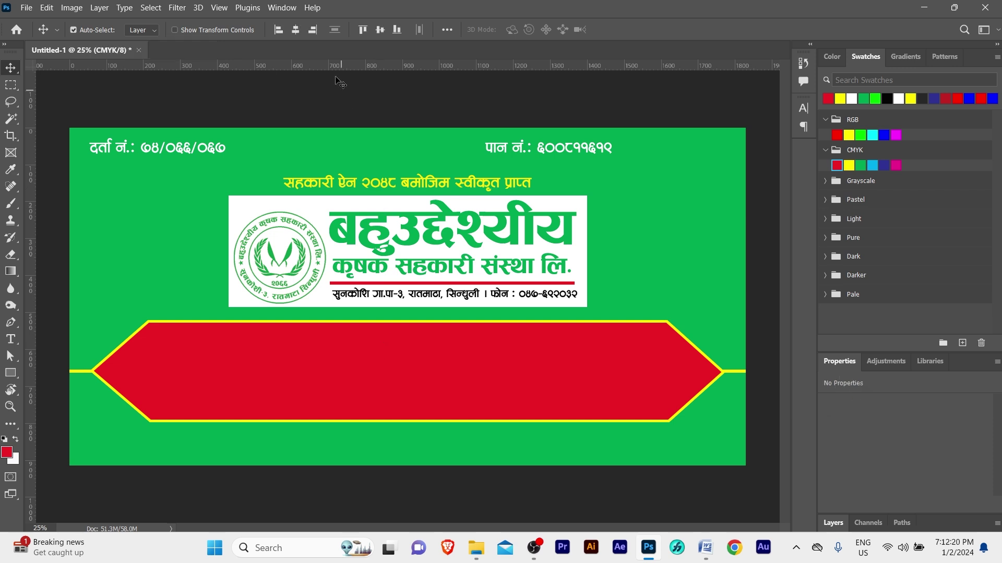
left_click(313, 30)
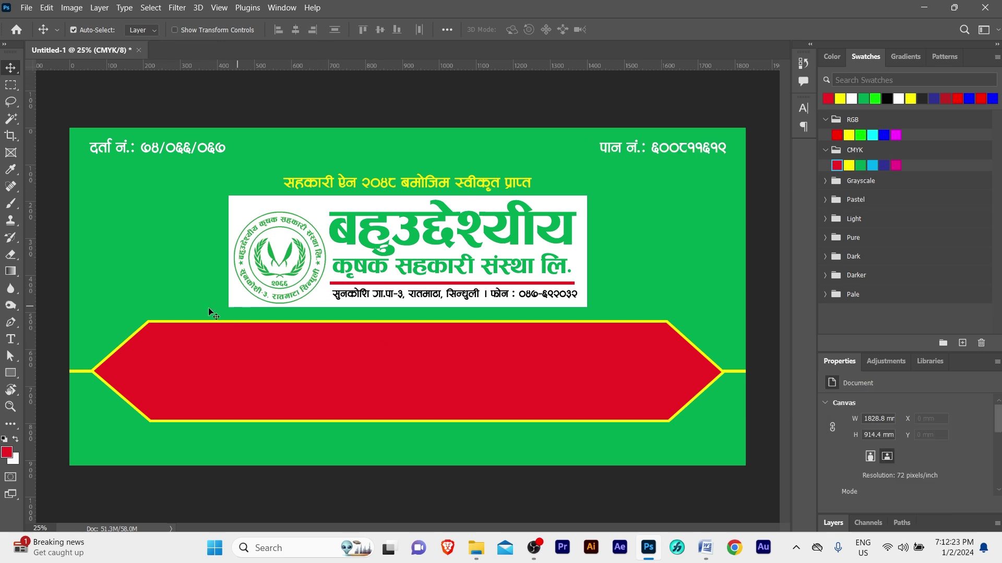
Nudge the red strip, its yellow lines, the logo box and heading upward with Shift+Up.
left_click_drag(90, 297, 142, 434)
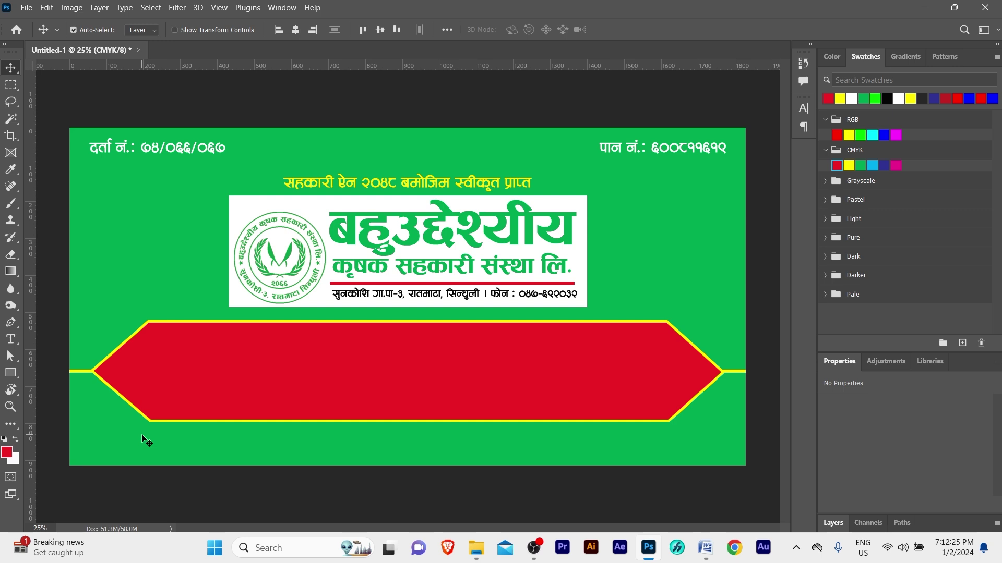
key("shift+Up")
key("shift+Up")
key("shift+Up")
key("shift+Up")
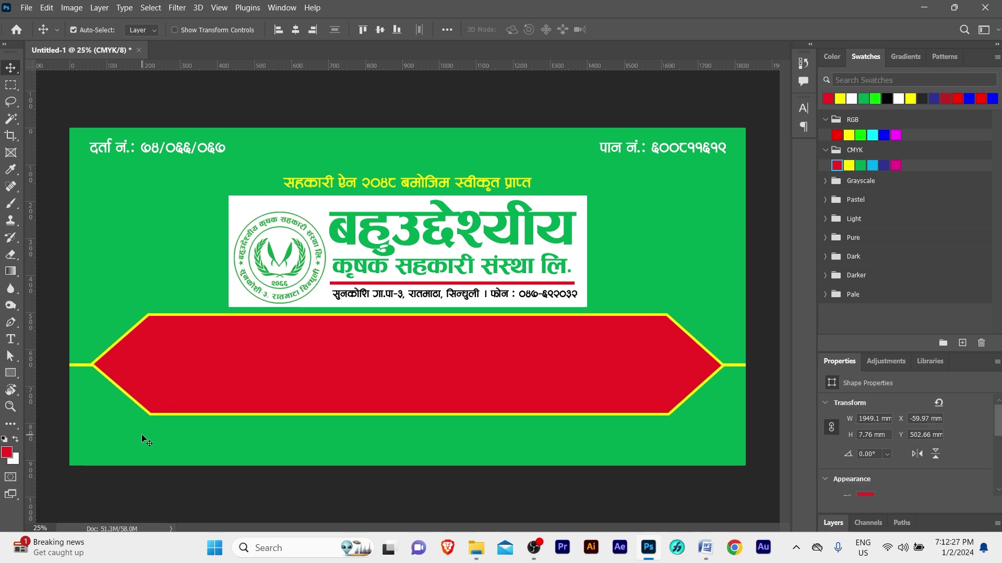
key("shift+Up")
mouse_move(228, 170)
left_mouse_down()
mouse_move(404, 304)
mouse_move(540, 475)
left_mouse_up()
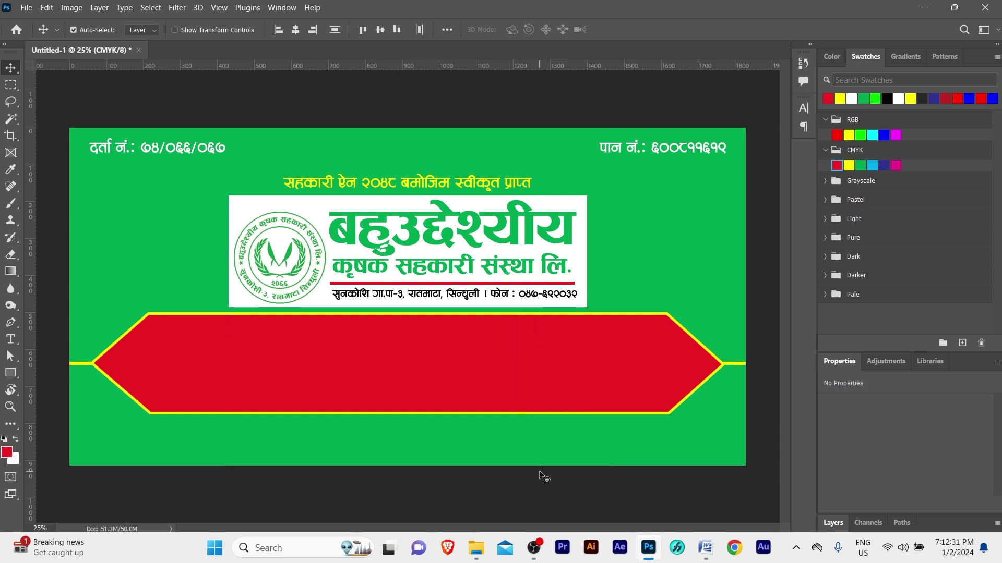
key("shift+Up")
key("shift+Up")
key("shift+Up")
key("shift+Up")
key("shift+Up")
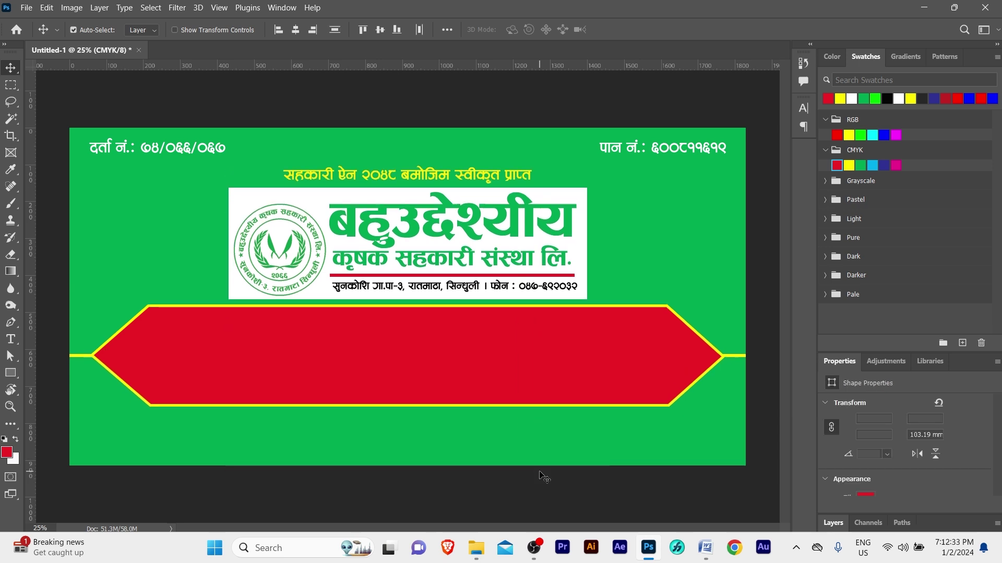
key("shift+Up")
key("shift+Up")
key("shift+Up")
key("shift+Up")
key("shift+Up")
key("shift+Up")
key("shift+Up")
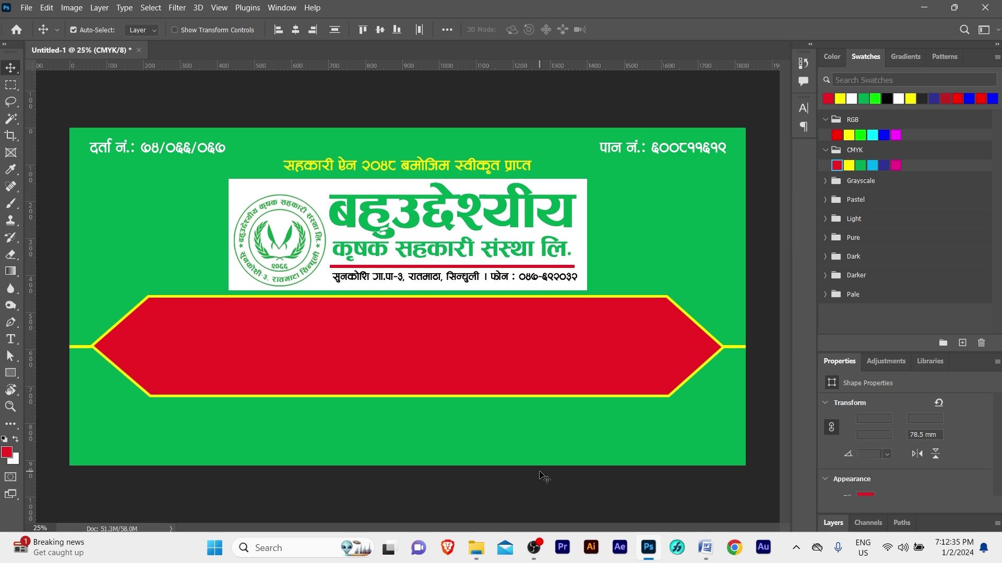
key("shift+Up")
key("shift+Up")
key("shift+Up")
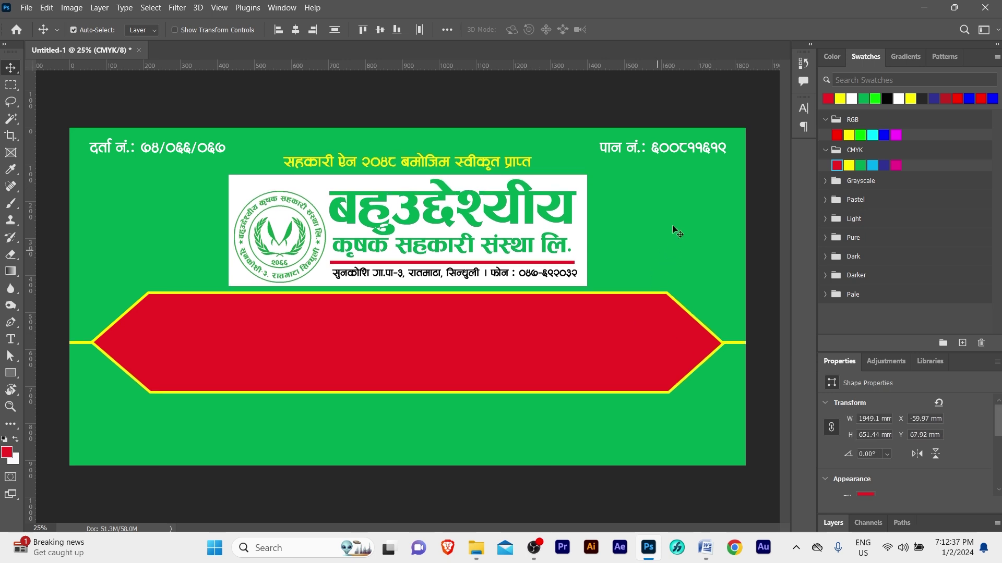
left_click(672, 225)
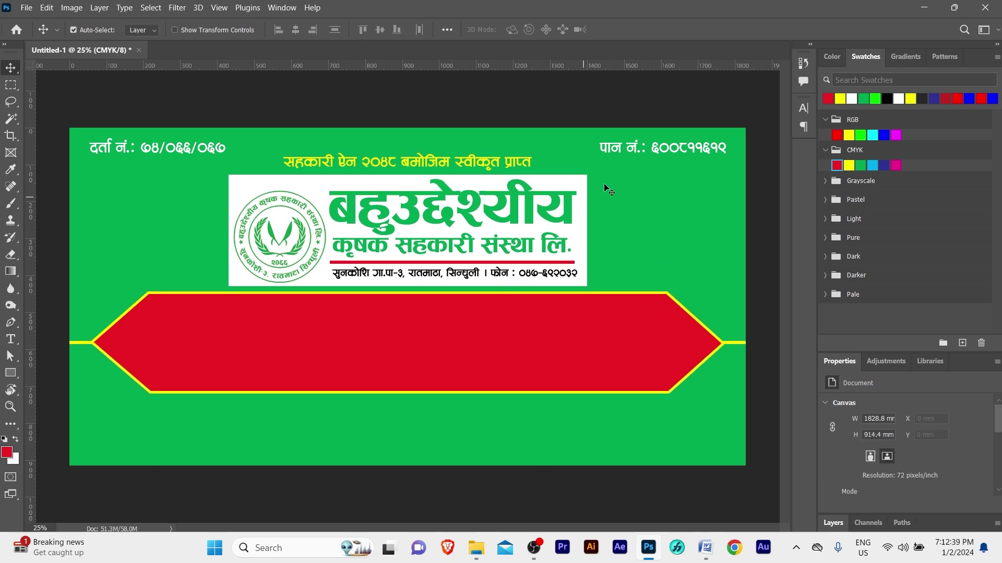
Alt-drag a copy of the PAN number text into the red strip and enlarge it.
left_click_drag(640, 147, 381, 315)
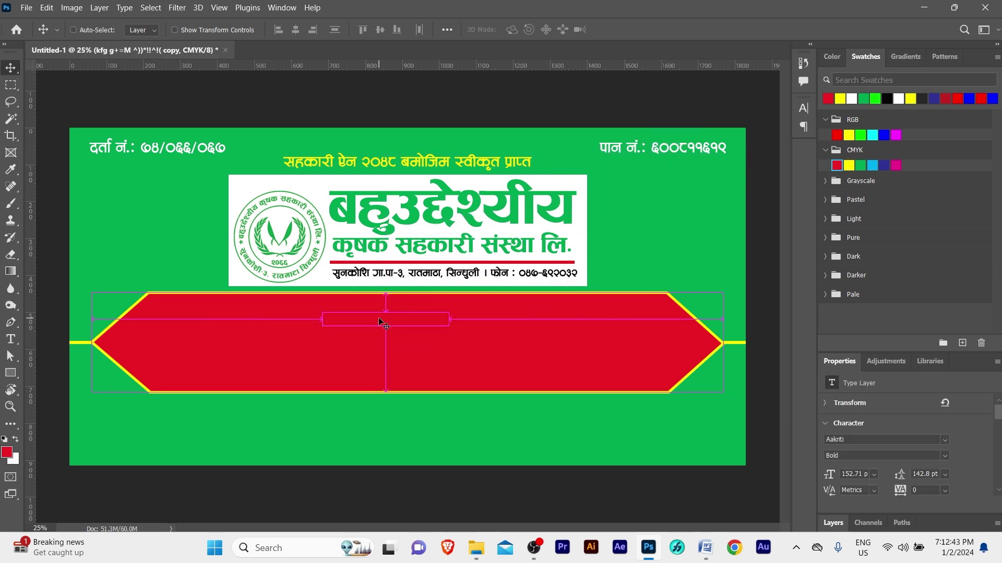
left_click_drag(381, 315, 360, 320)
key("ctrl+t")
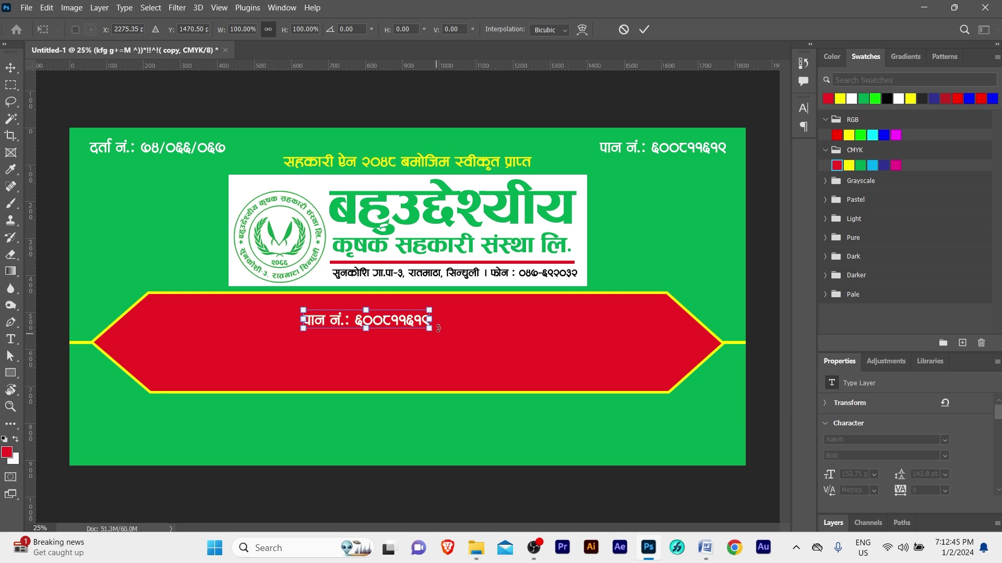
left_click_drag(428, 329, 560, 344)
key("Return")
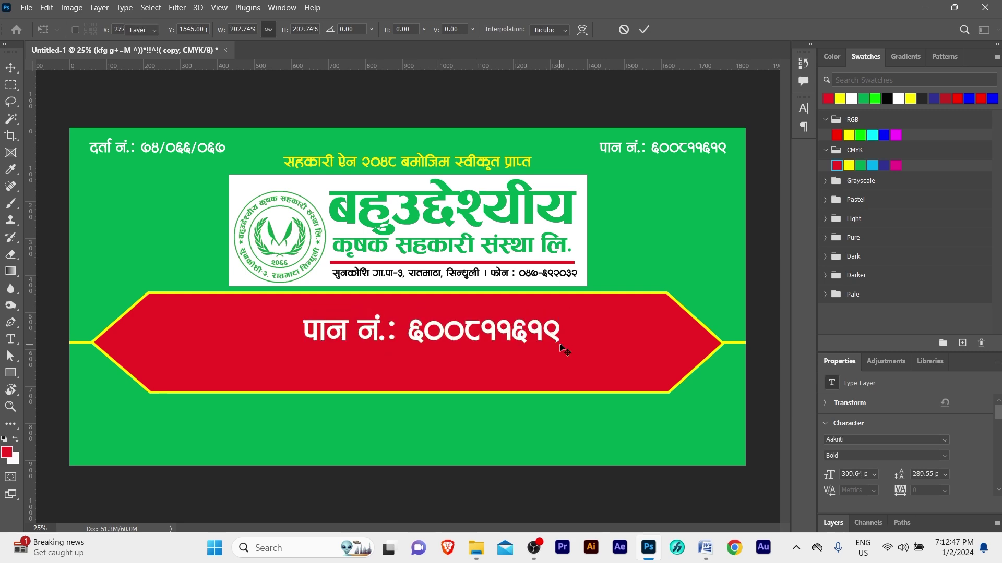
Copy the annual general meeting title line from the Word document.
left_click(706, 547)
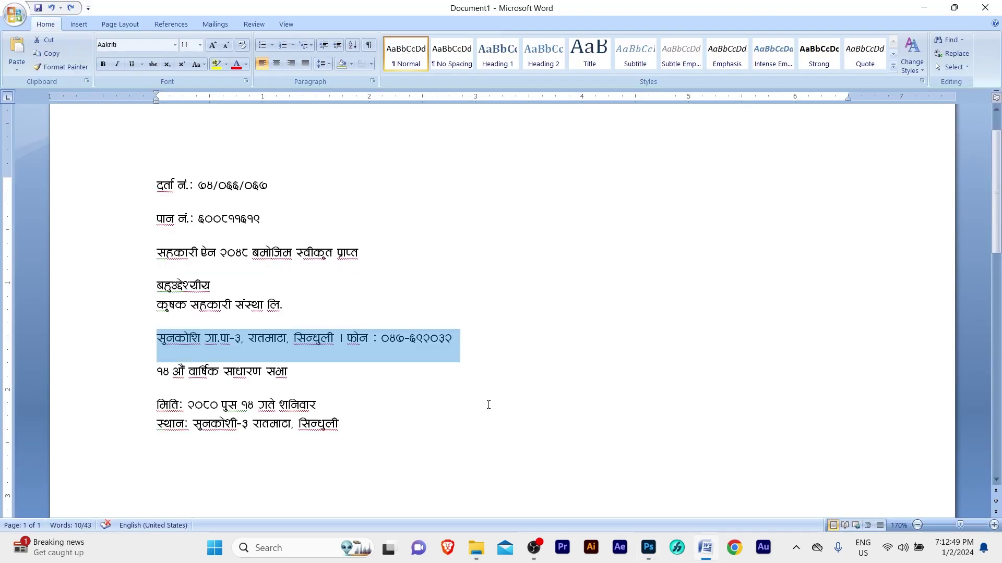
left_click(286, 371)
left_click(130, 368)
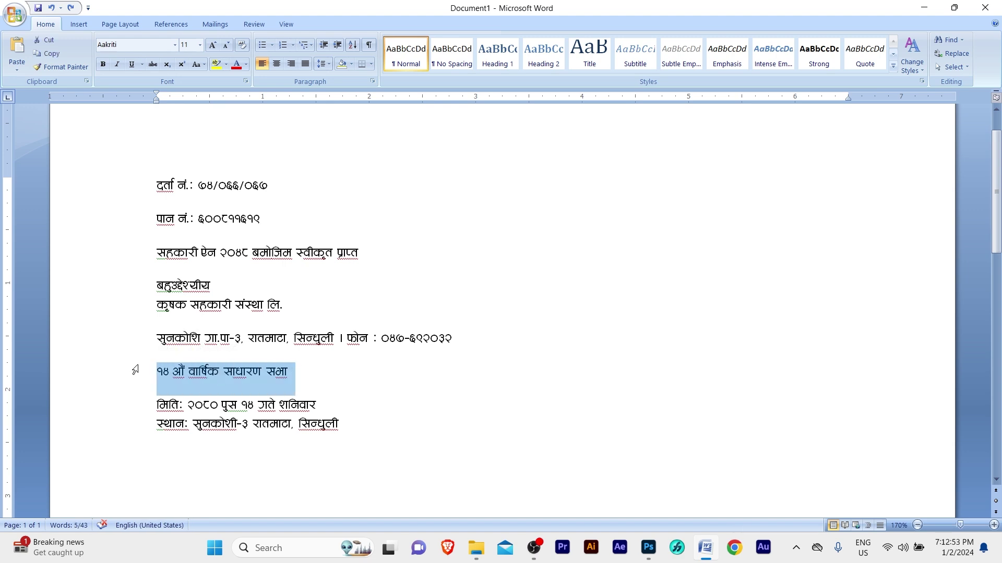
left_click(649, 547)
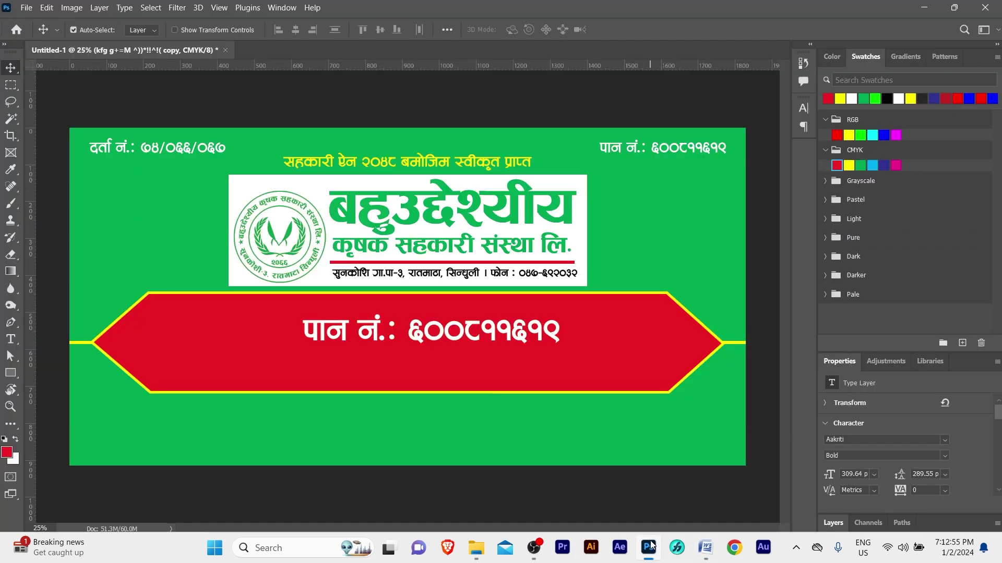
Paste the title into the strip text and delete औं, leaving '१४ वार्षिक साधारण सभा'.
double_click(403, 334)
type("१४ औं वार्षिक साधारण सभा")
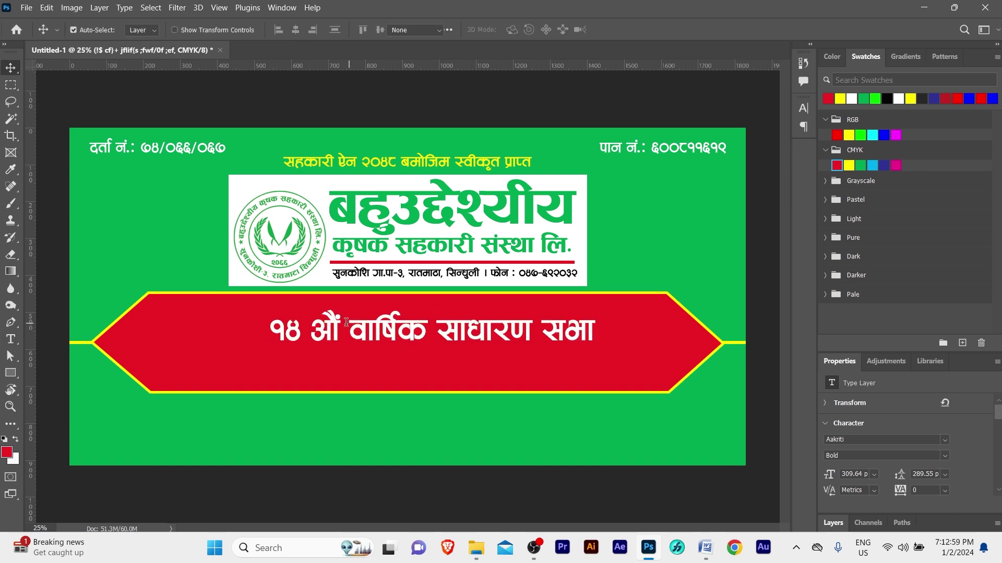
left_click(339, 324)
left_click_drag(339, 324, 313, 321)
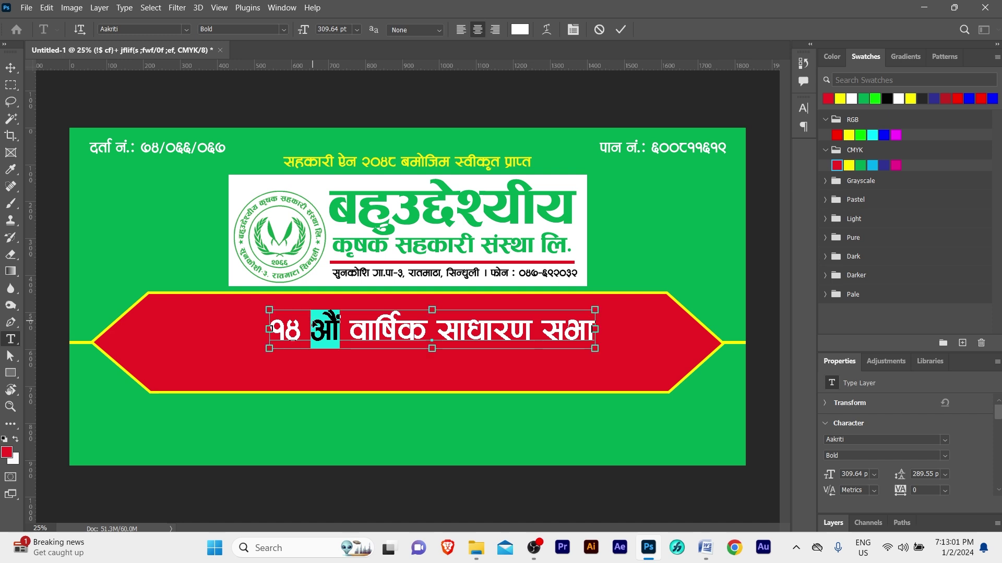
key("BackSpace")
key("ctrl+Return")
key("v")
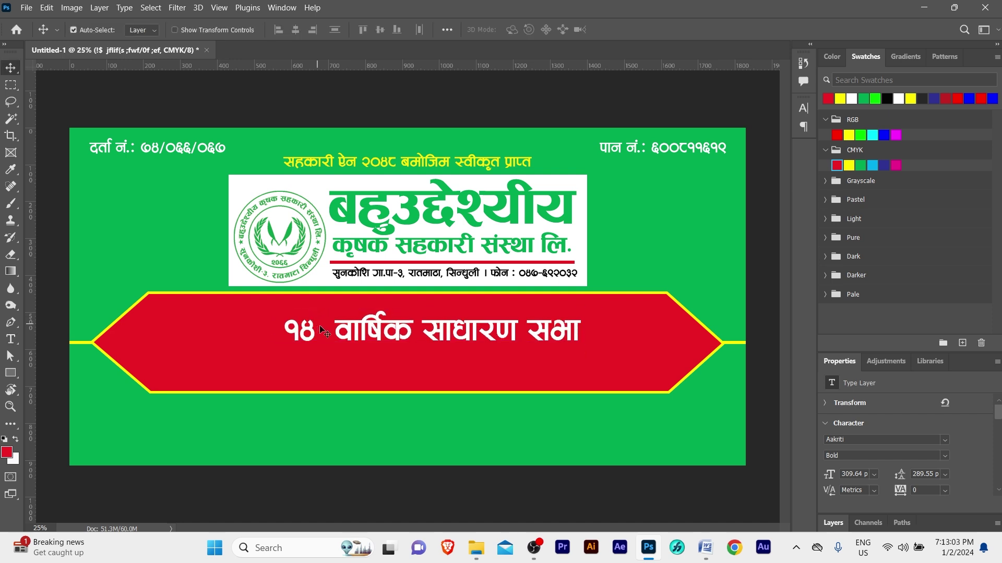
Move the title left and scale it up to fill the red strip.
left_click_drag(315, 327, 235, 335)
key("ctrl+t")
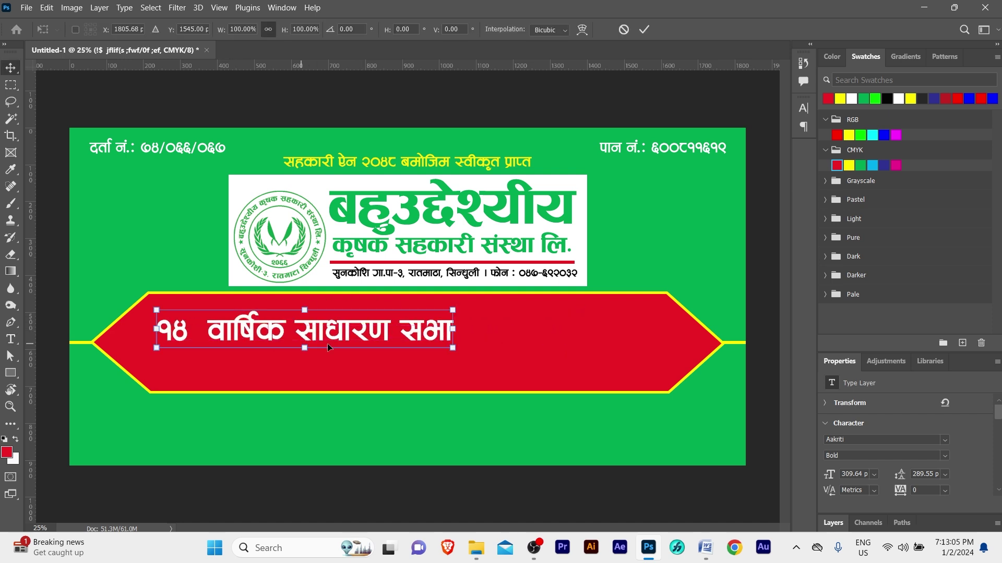
left_click_drag(449, 348, 662, 356)
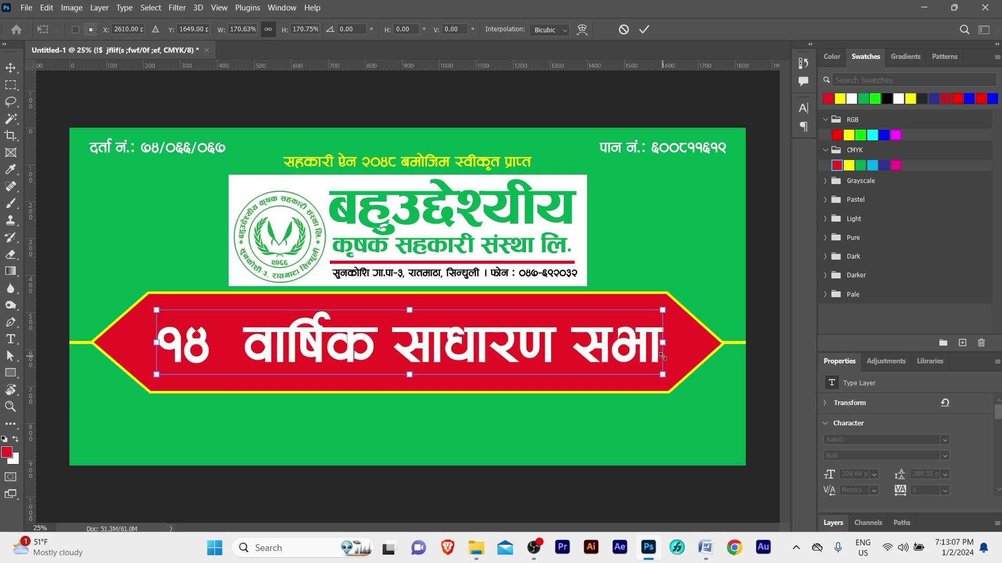
key("Return")
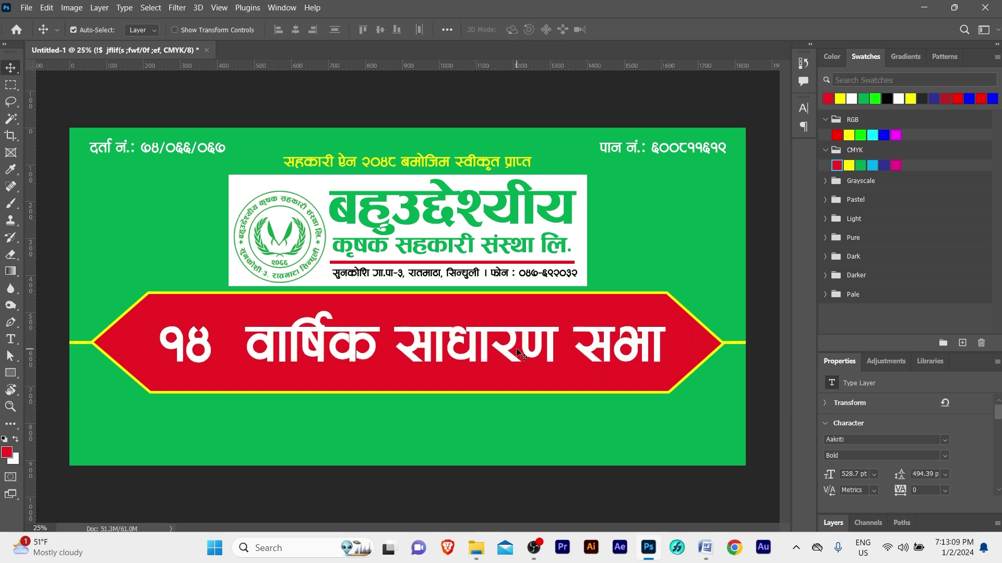
Duplicate the title and retype the copy as 'औं'.
left_click_drag(485, 351, 478, 308, "alt")
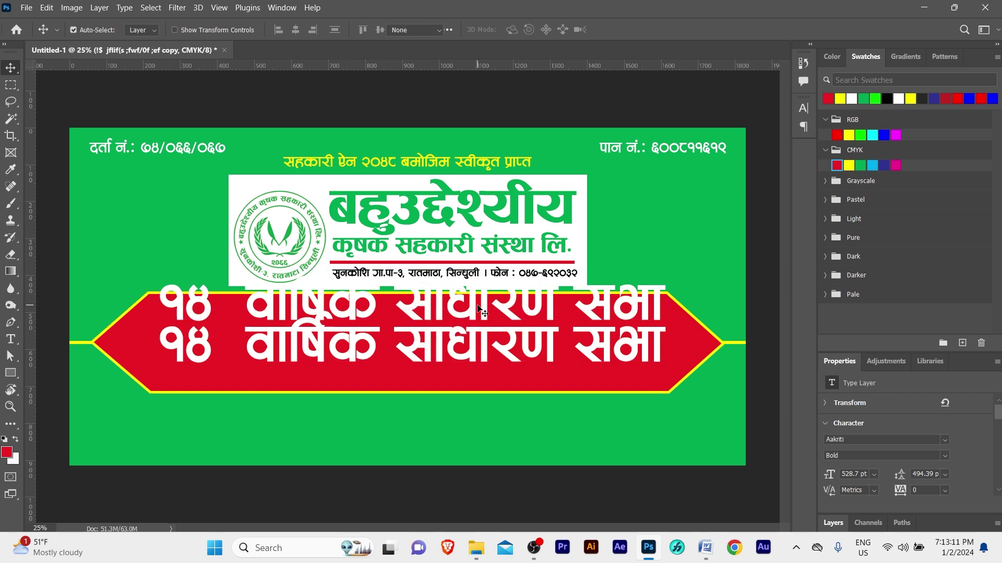
double_click(478, 308)
type("आ")
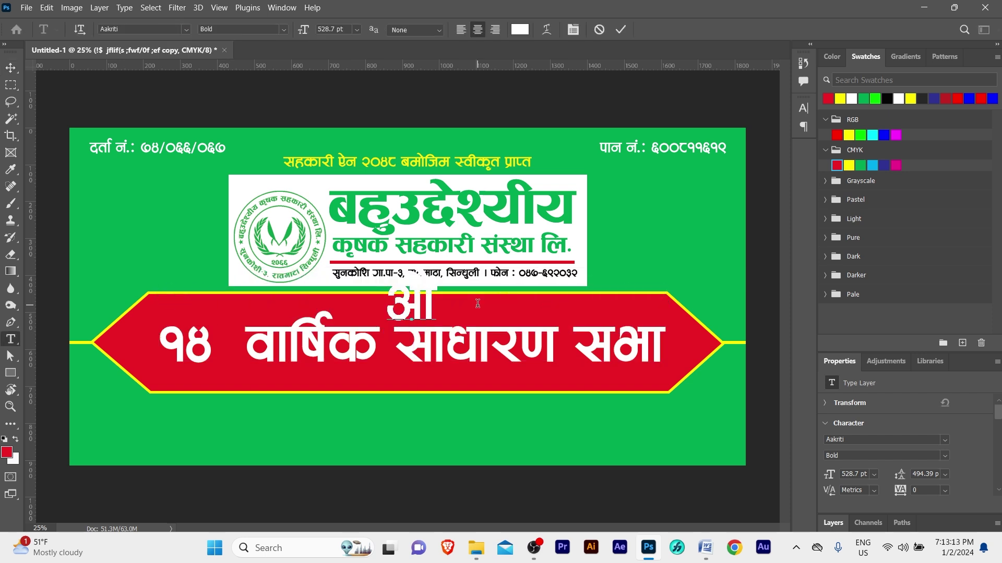
type("ौं")
key("ctrl+Return")
mouse_move(412, 306)
left_mouse_down()
mouse_move(338, 365)
mouse_move(324, 361)
left_mouse_up()
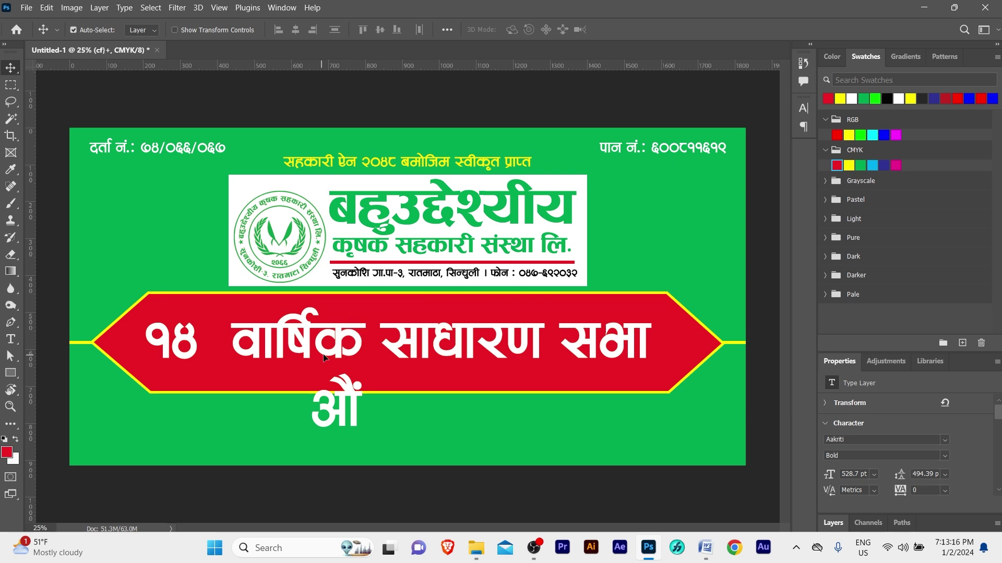
Switch the title font to 0010 ARAP and shift the title slightly right.
left_click(809, 103)
left_click(699, 129)
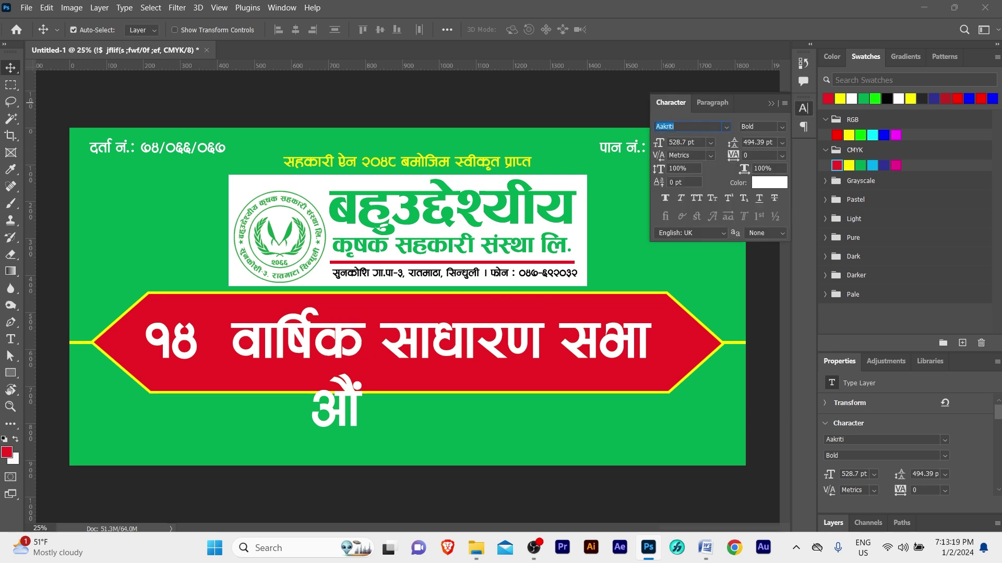
type("0010 ARAP")
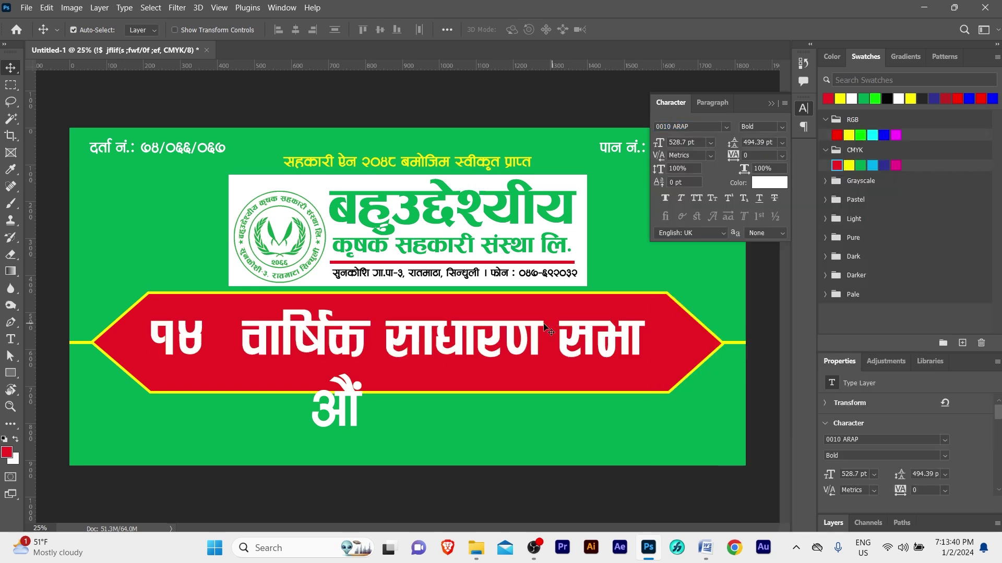
left_click_drag(548, 308, 558, 307)
Shrink 'औं' and raise it beside the number १४.
left_click_drag(347, 402, 256, 390)
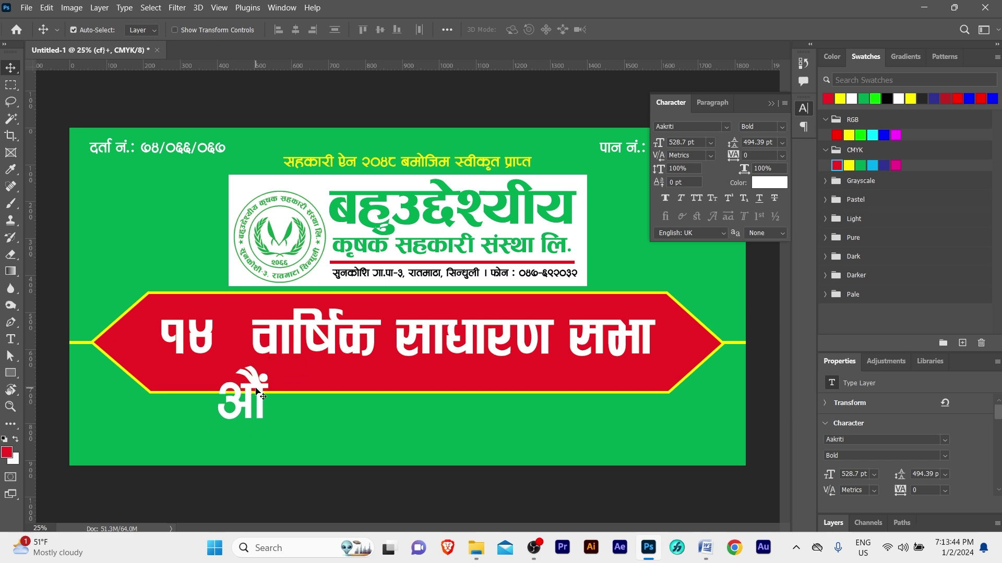
key("ctrl+t")
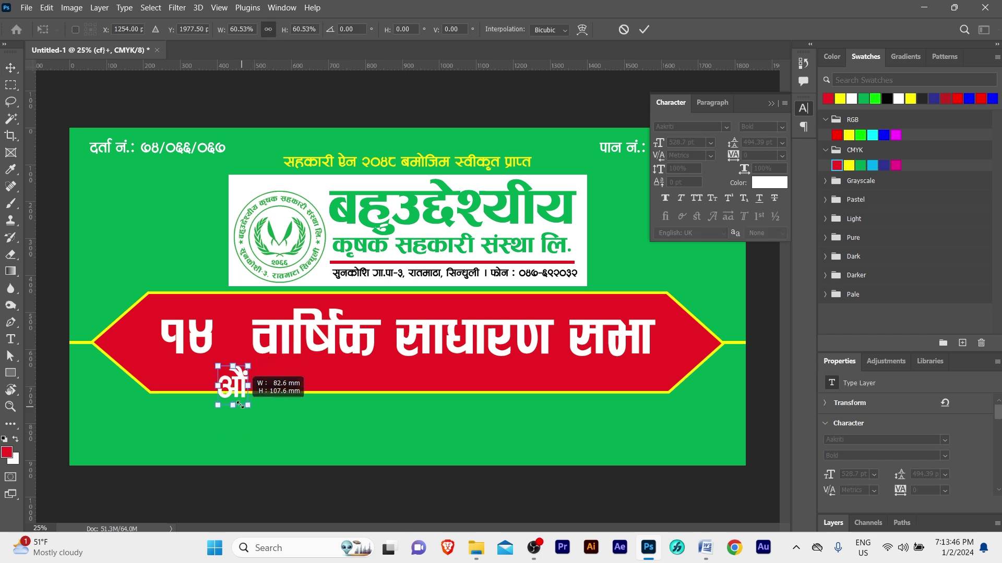
mouse_move(267, 432)
left_mouse_down()
mouse_move(247, 397)
mouse_move(234, 323)
mouse_move(235, 351)
left_mouse_up()
key("Return")
key("ctrl+t")
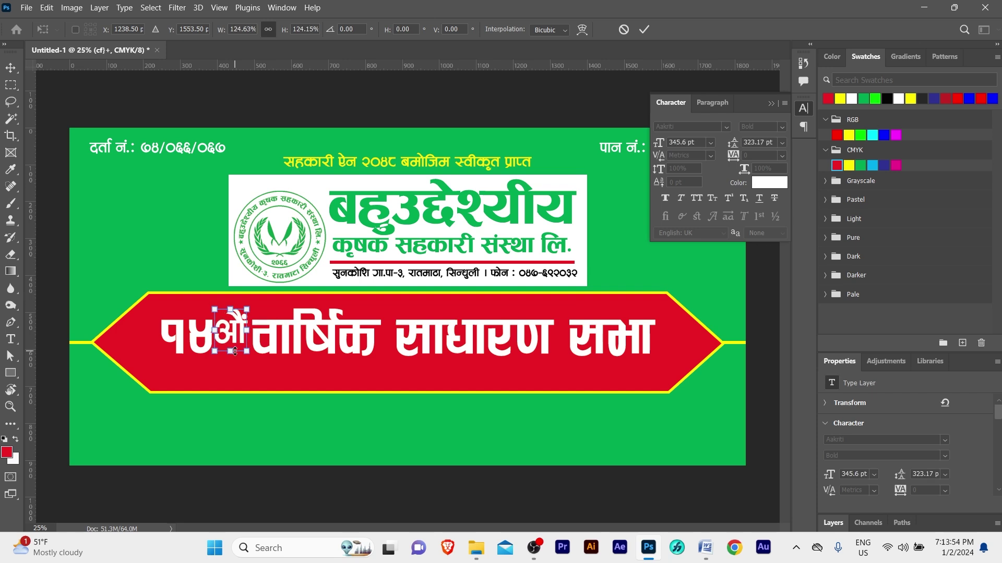
key("Return")
key("shift+Up")
key("shift+Up")
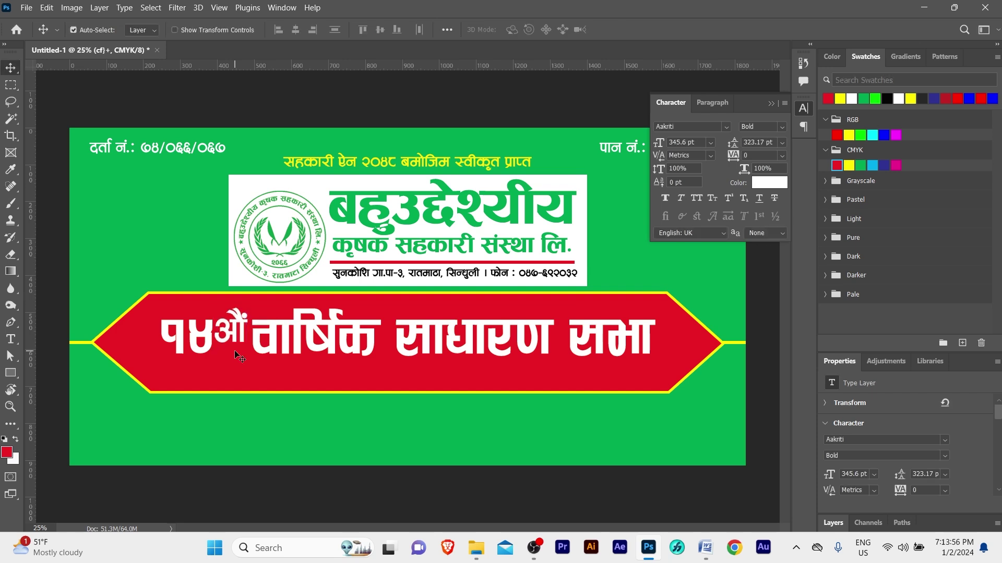
key("shift+Up")
key("shift+Up")
key("shift+Up")
Scale the title and औं together to widen them across the strip.
left_click(339, 339, "ctrl+shift")
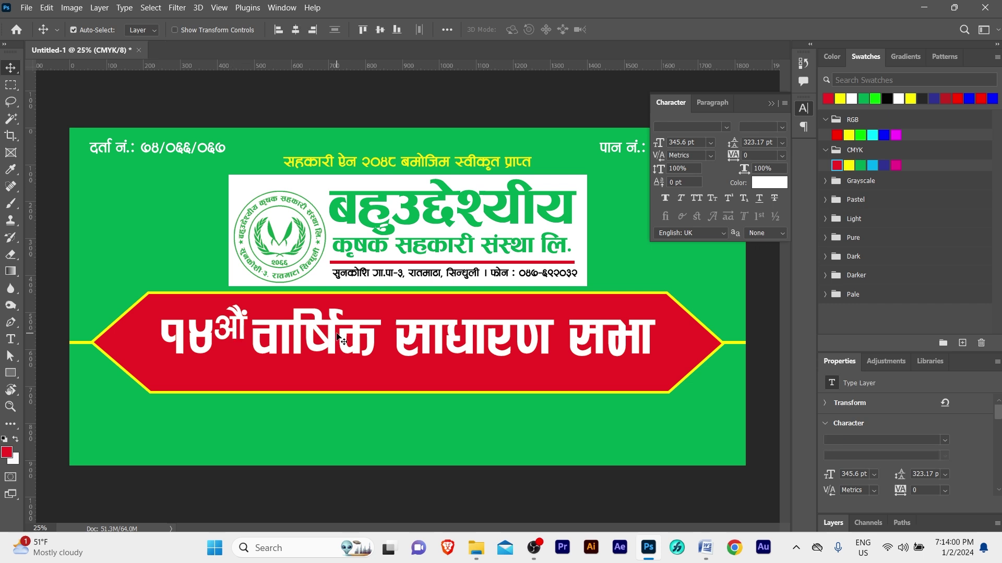
key("ctrl+t")
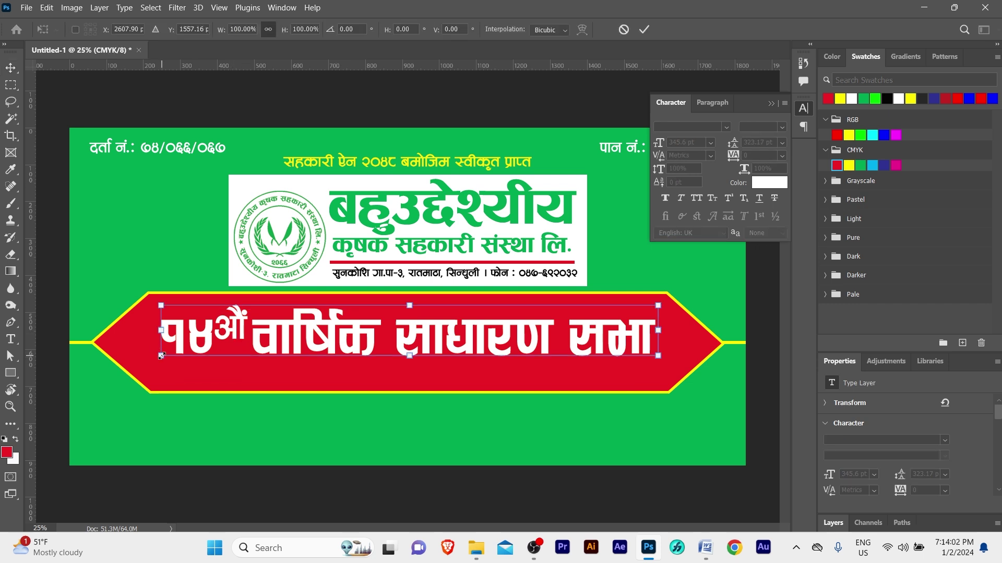
mouse_move(161, 357)
left_mouse_down()
mouse_move(126, 362)
mouse_move(135, 362)
left_mouse_up()
left_click_drag(658, 359, 690, 363)
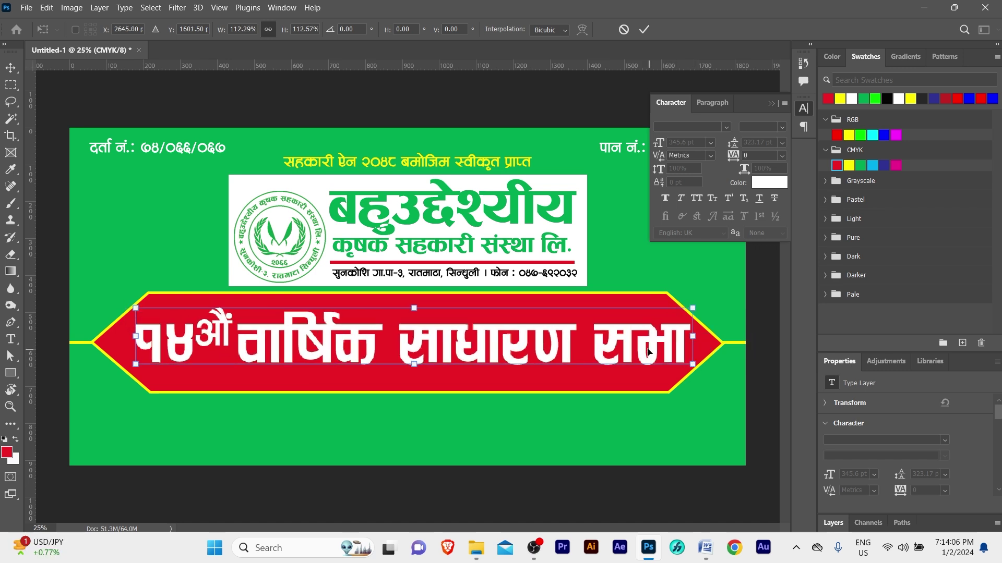
key("Return")
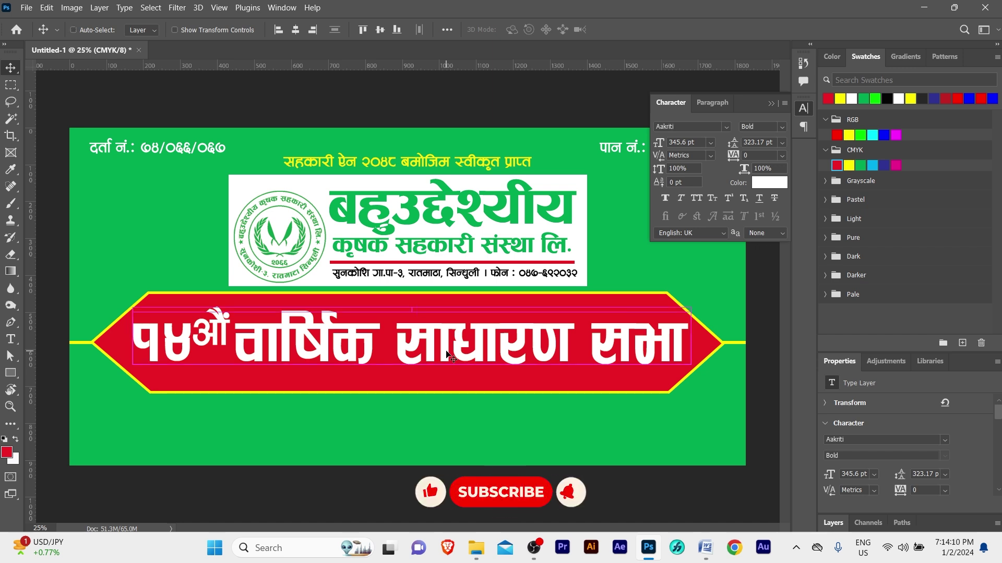
Align the title to the horizontal and vertical centres of the red strip, then zoom out.
left_click(163, 321)
left_click(251, 104)
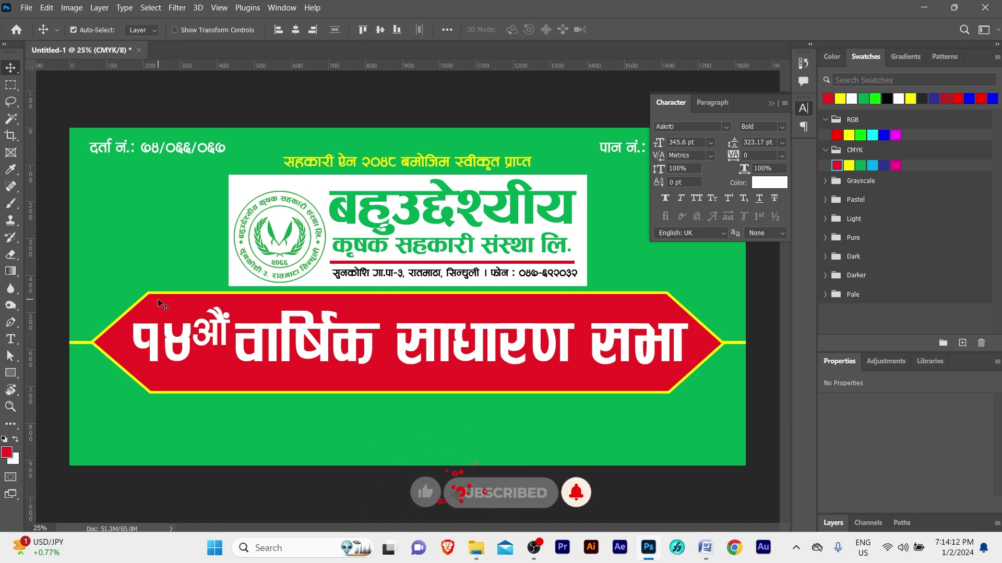
left_click(295, 30)
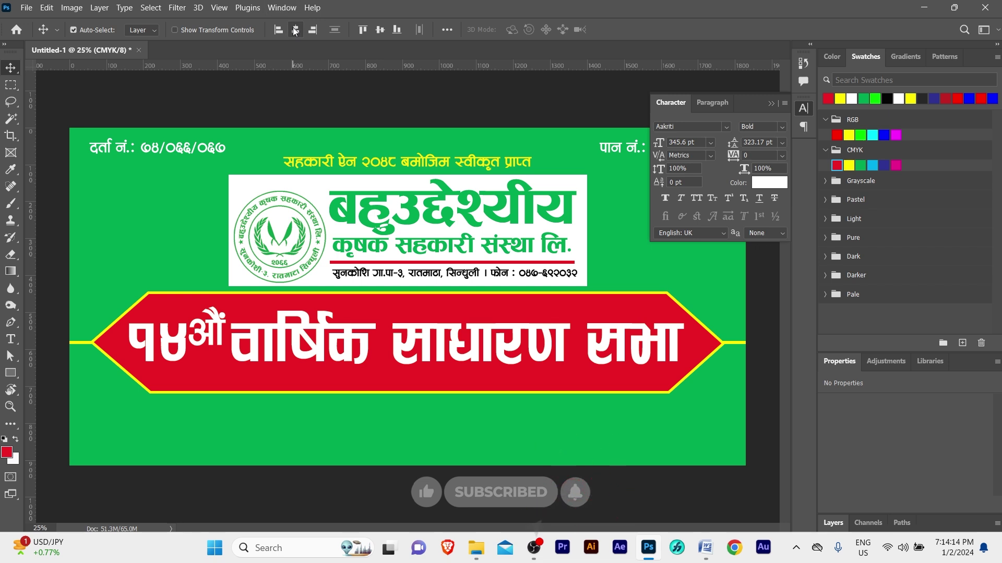
left_click(378, 32)
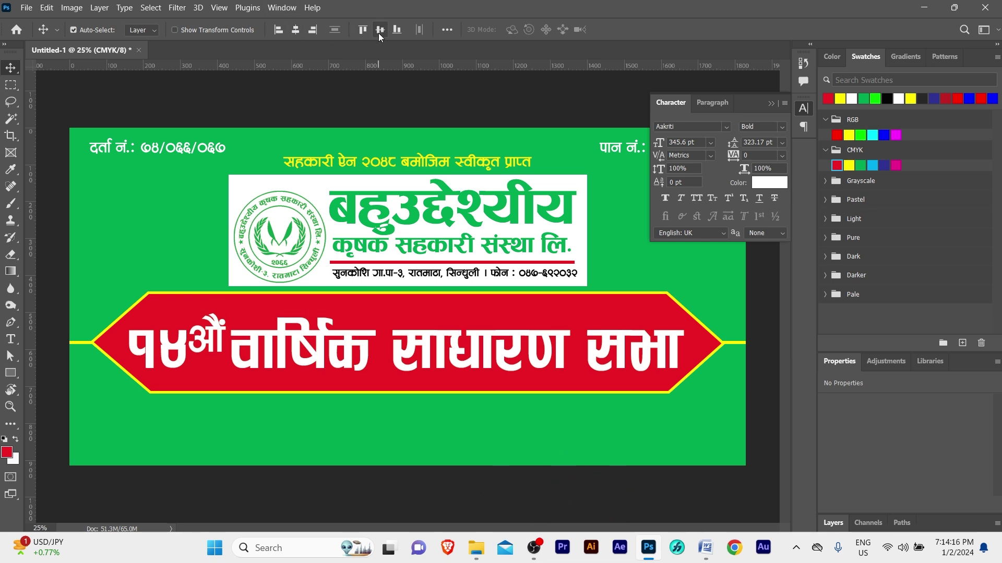
key("ctrl")
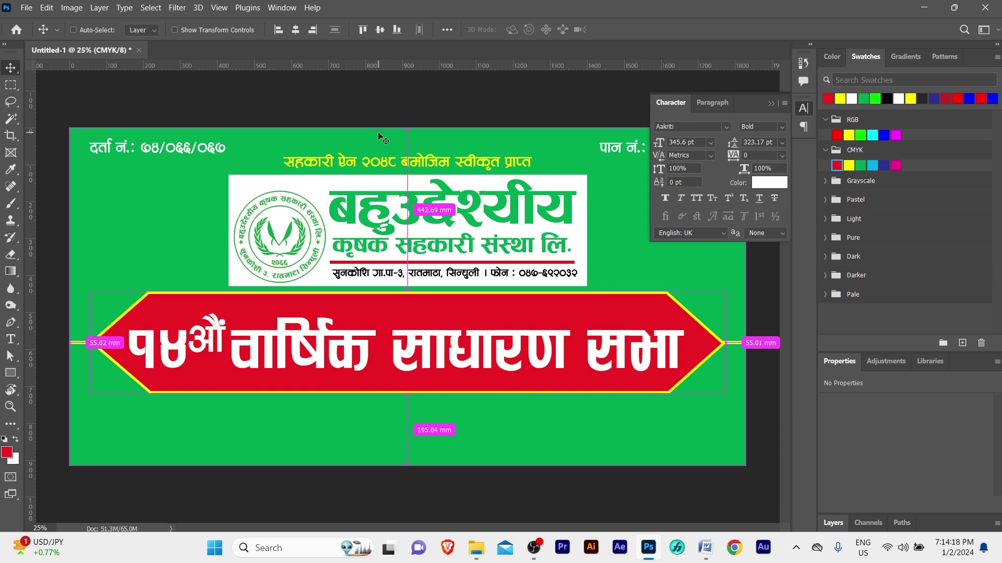
key("z")
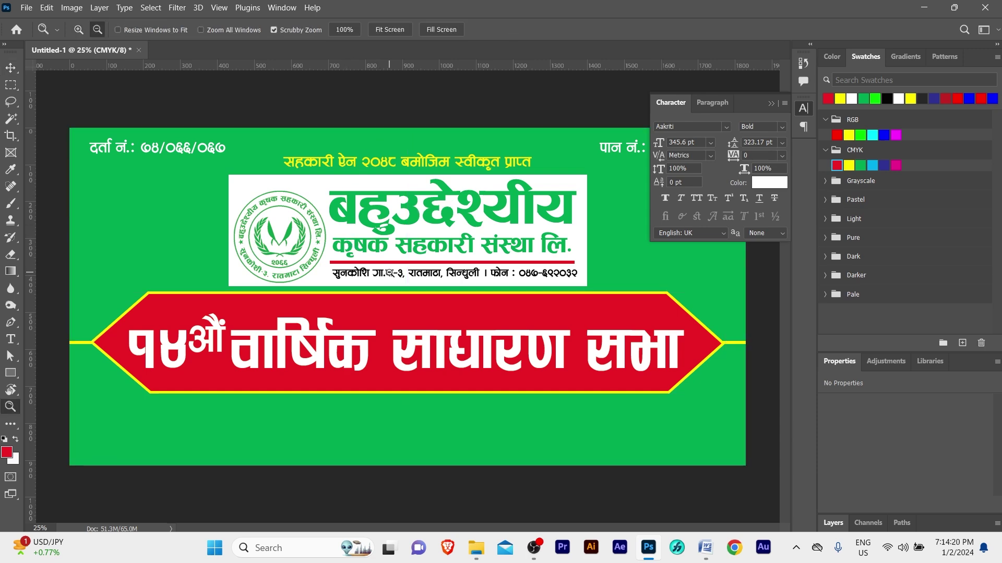
left_click(389, 272, "alt")
Nudge the logo box and yellow subtitle up slightly.
left_click(388, 272)
key("v")
left_click_drag(189, 195, 598, 256)
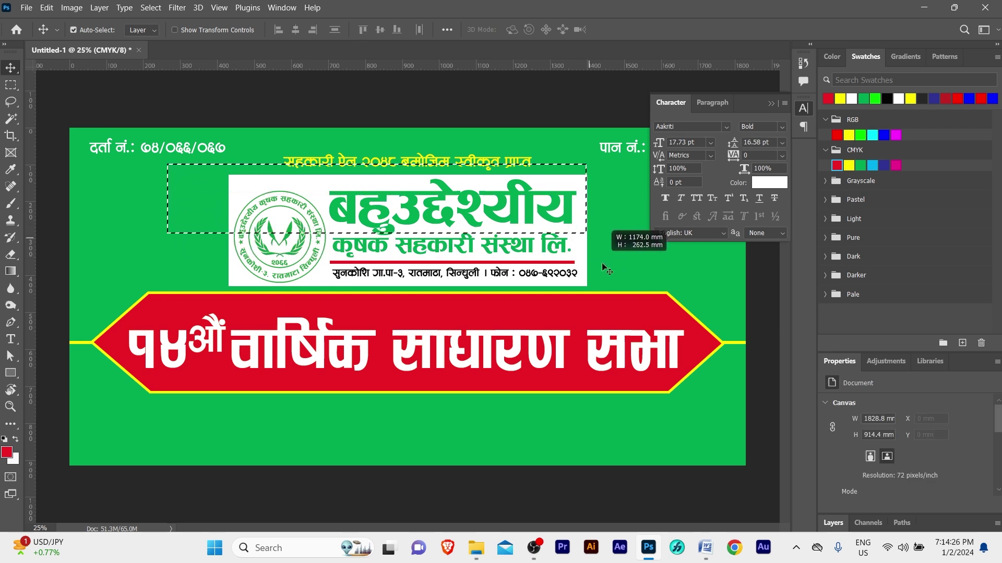
left_click_drag(599, 255, 608, 279)
key("shift+Up")
key("shift+Up")
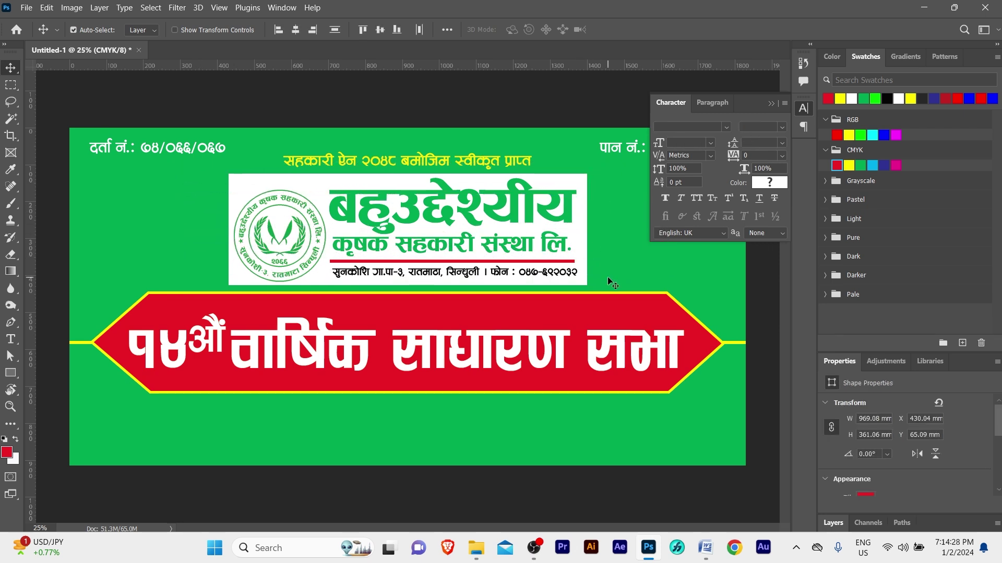
Alt-drag a copy of the पान नं. line below the red strip.
left_click(771, 104)
left_click(673, 150)
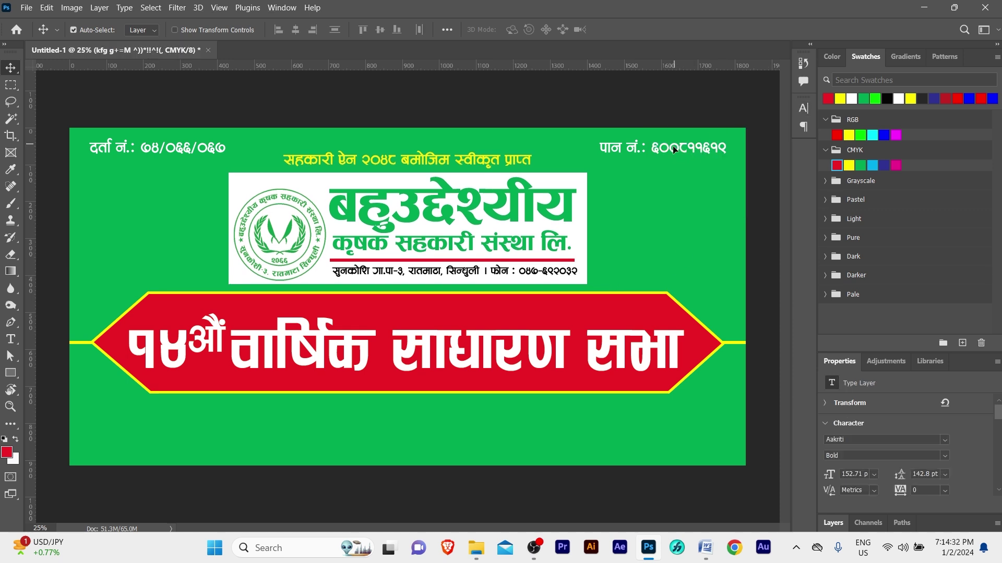
left_click_drag(673, 150, 392, 424)
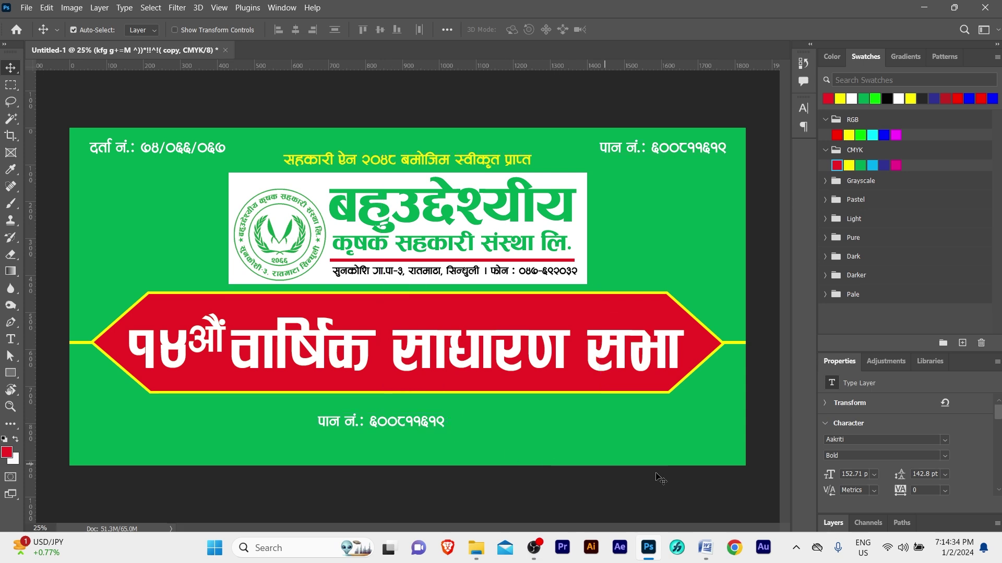
Copy the date and venue lines from the Word document.
left_click(706, 548)
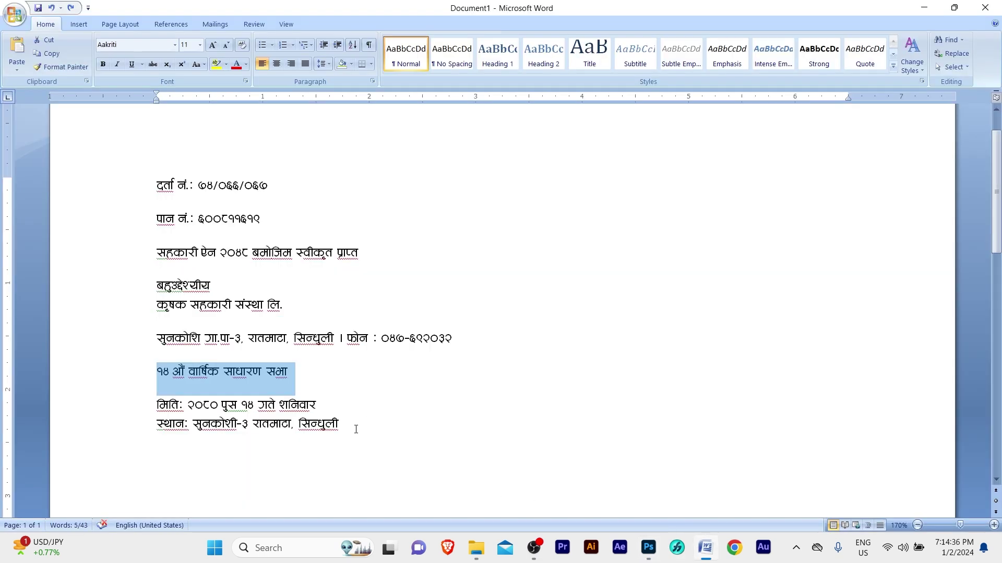
left_click_drag(356, 428, 156, 407)
key("ctrl+c")
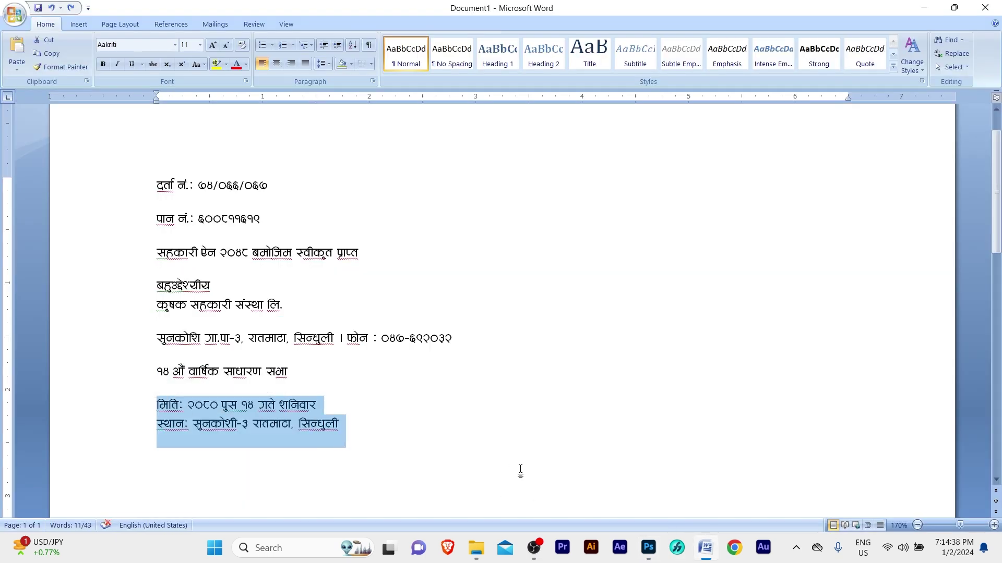
left_click(648, 548)
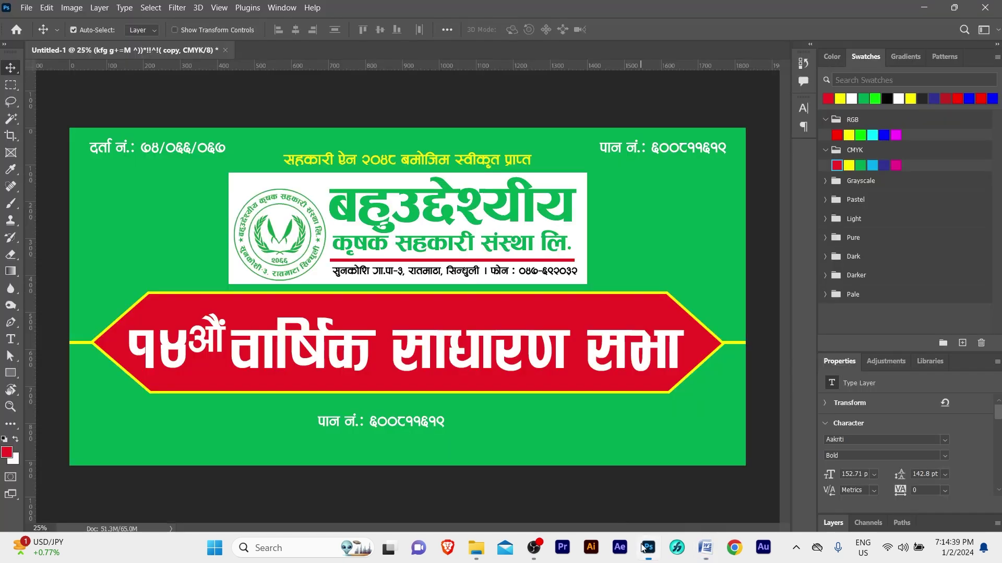
Replace the copied line below the red strip with the pasted date and venue, split onto two lines.
double_click(383, 415)
key("ctrl+a")
key("ctrl+v")
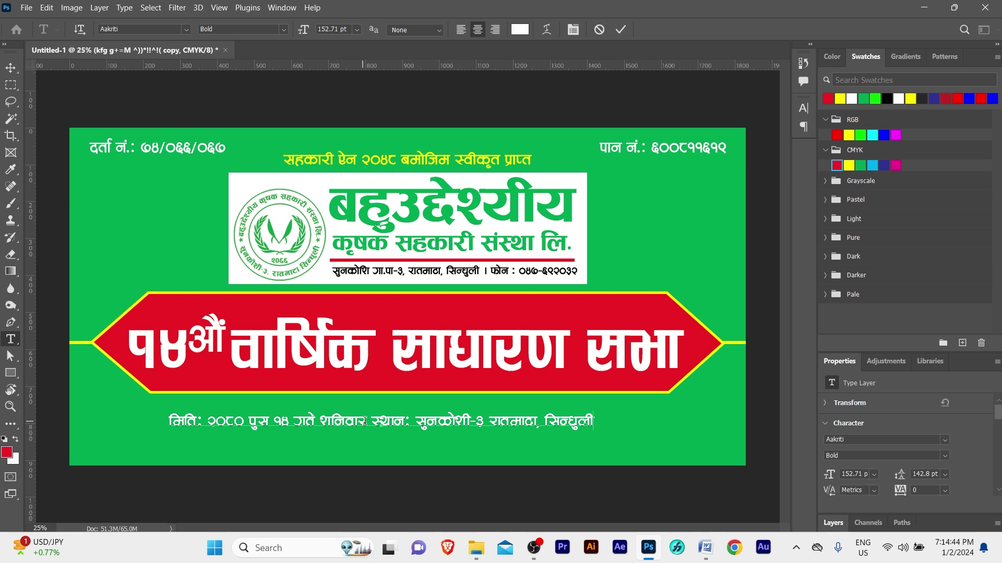
left_click(369, 421)
key("Delete")
key("Return")
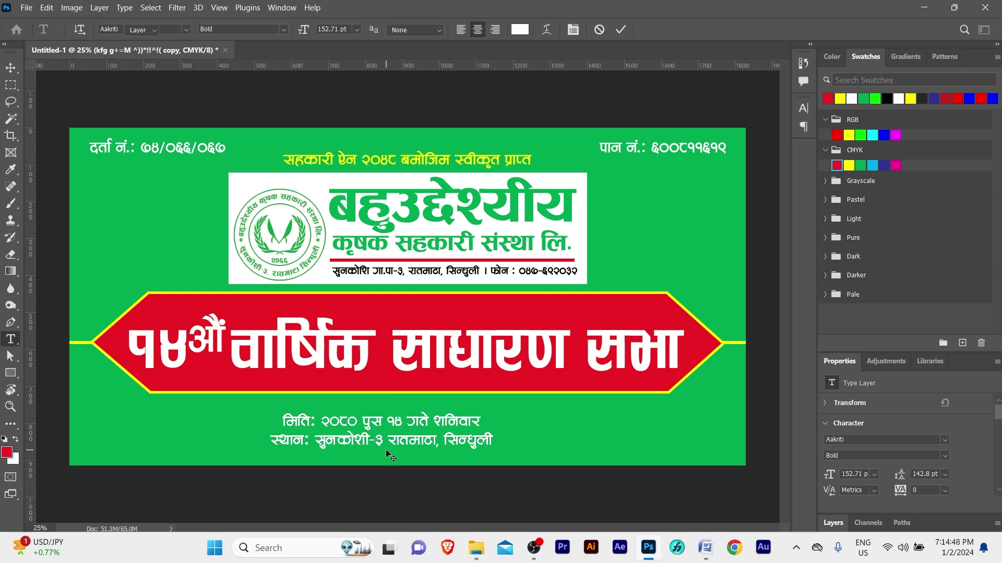
key("ctrl+Return")
key("v")
left_click_drag(385, 430, 386, 425)
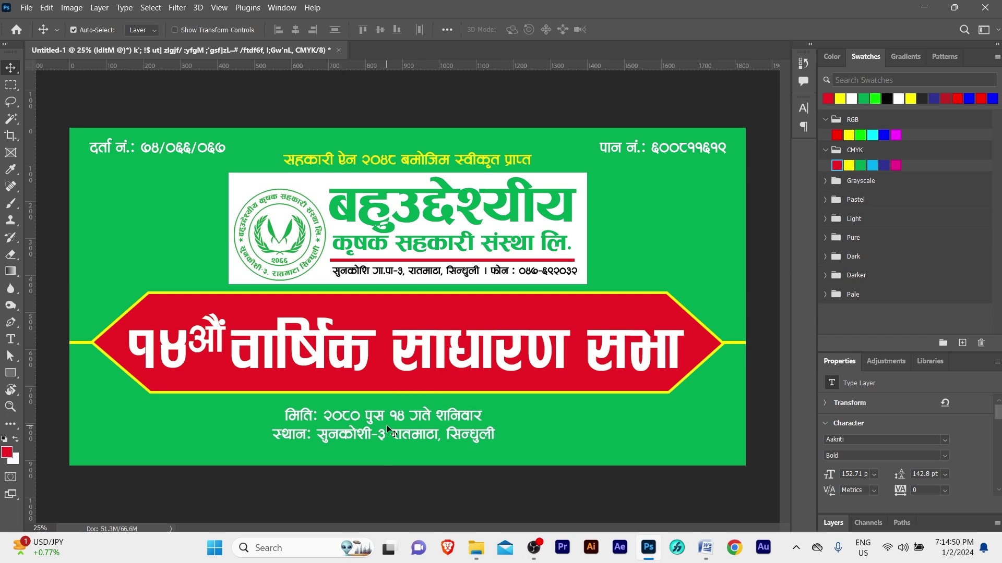
Enlarge the date and venue text to about 144% and centre it horizontally on the canvas.
key("ctrl+t")
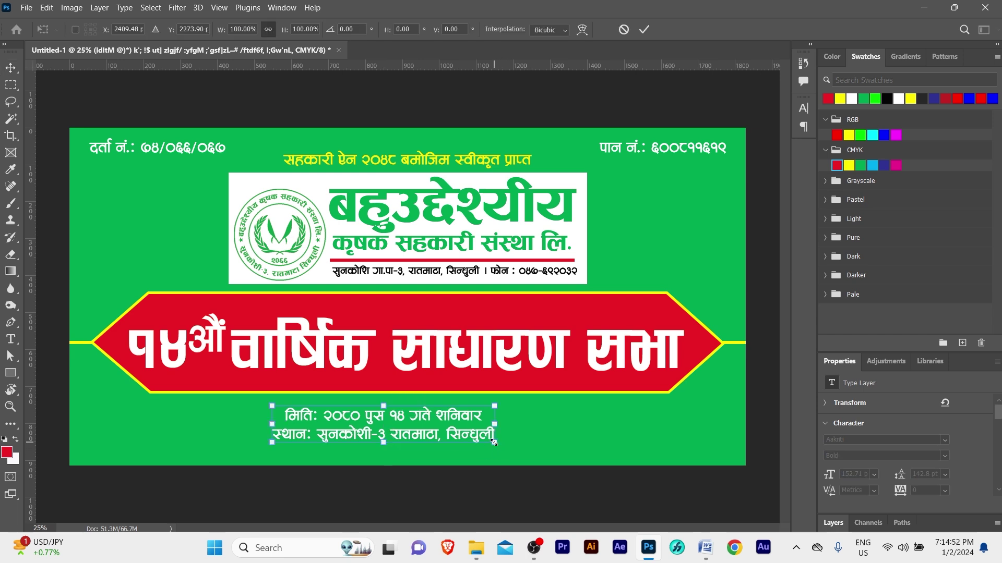
left_click_drag(493, 443, 592, 459)
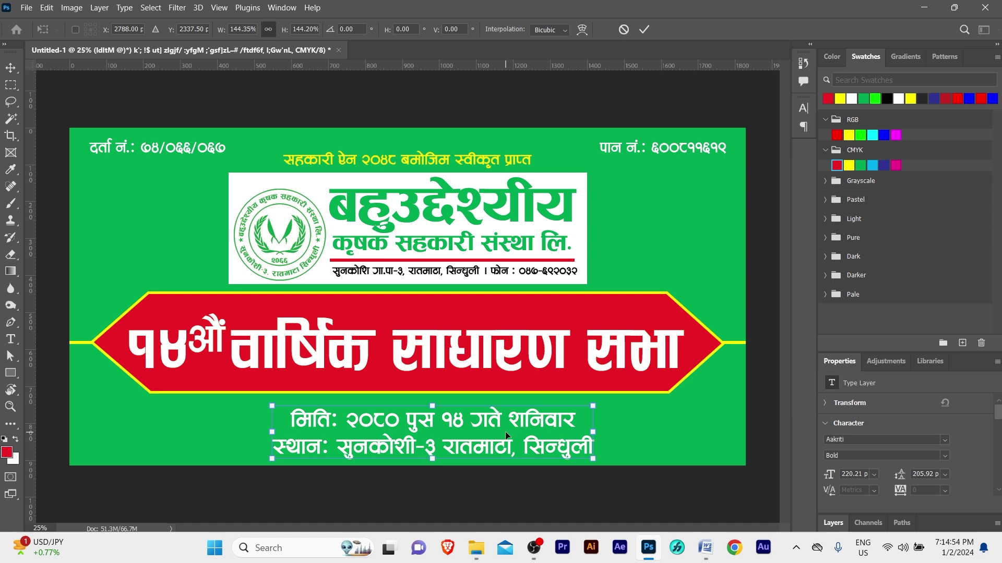
left_click_drag(505, 433, 502, 429)
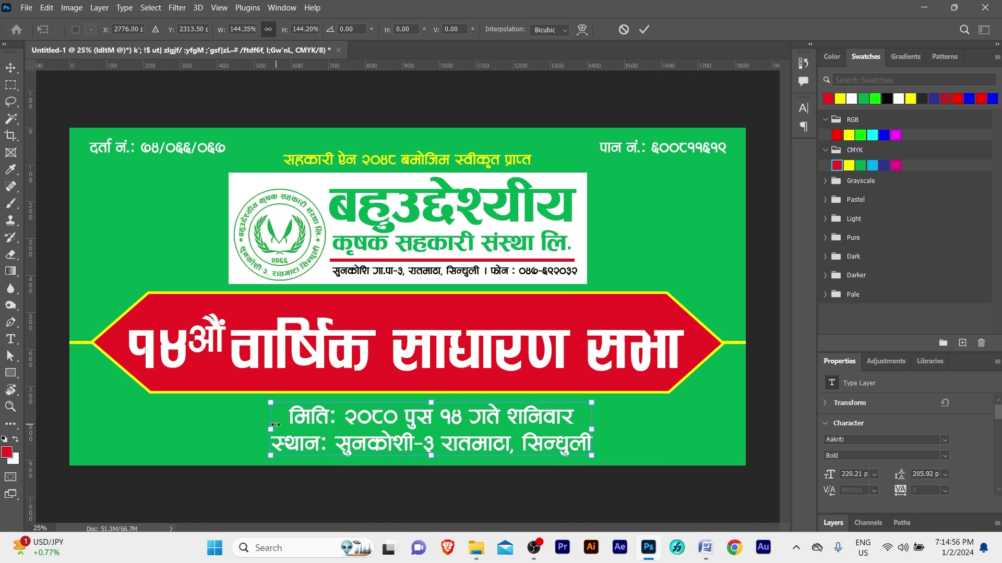
left_click_drag(276, 423, 236, 423)
key("Return")
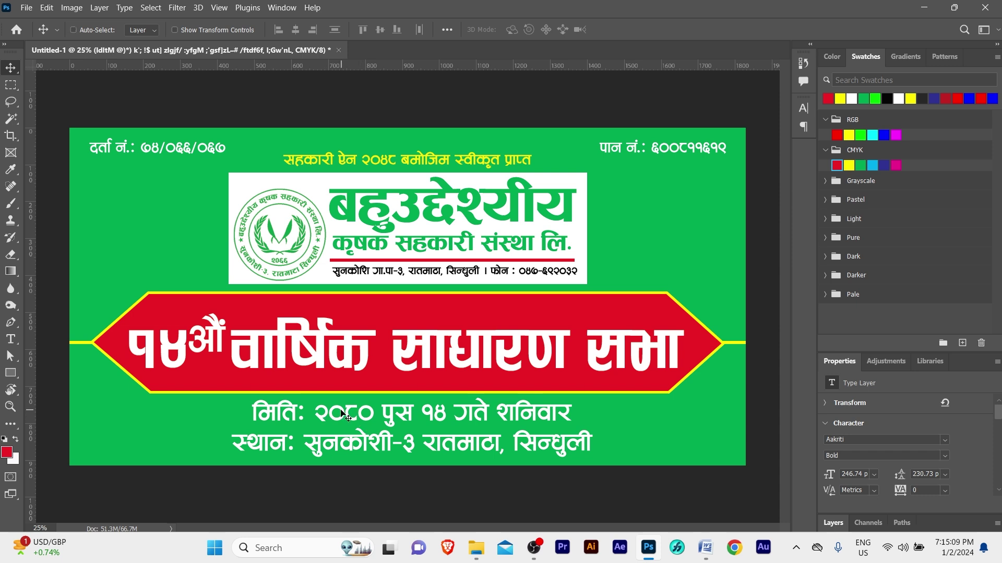
key("ctrl+a")
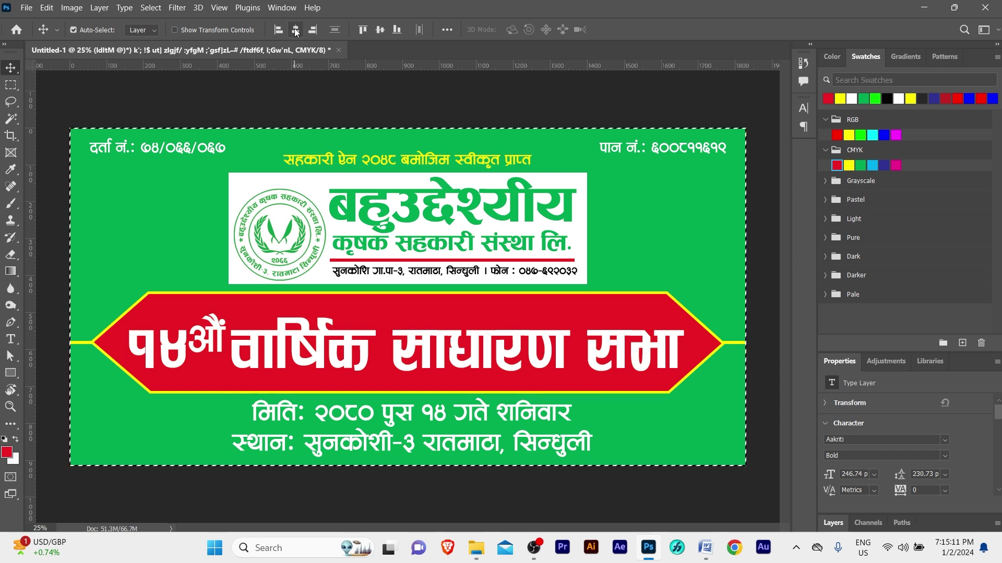
left_click(295, 31)
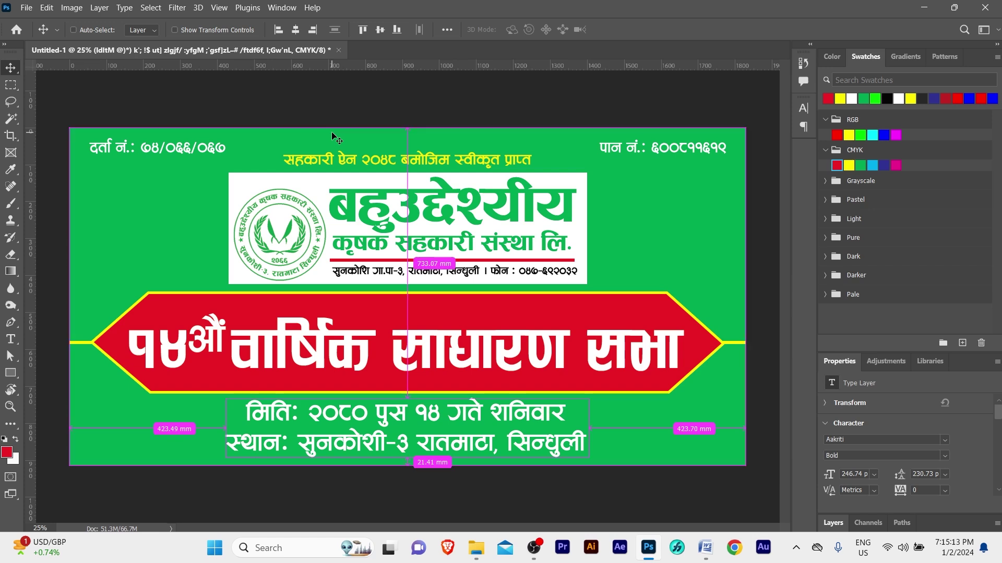
key("ctrl+d")
left_click_drag(88, 100, 700, 416)
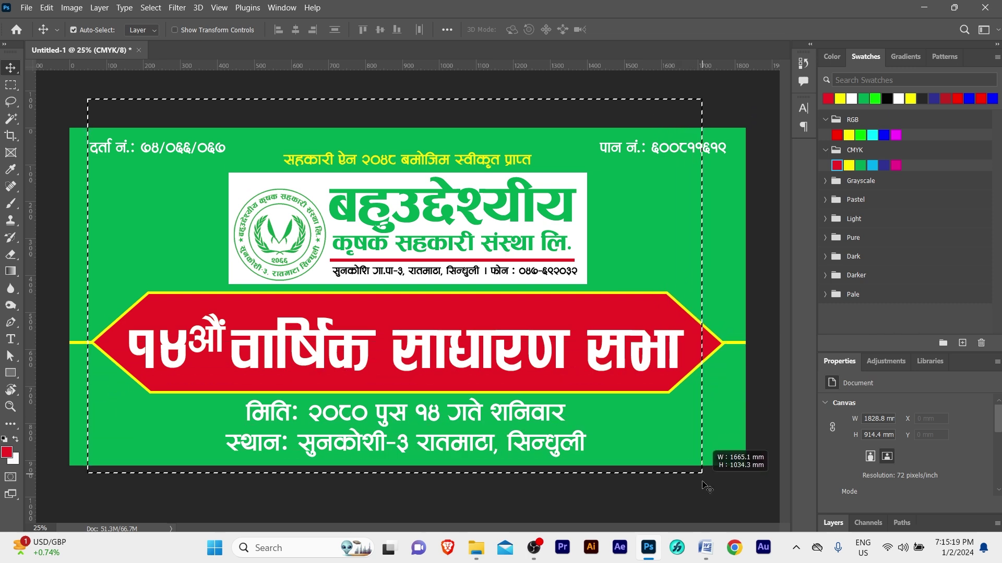
Group every banner layer and centre the group horizontally and vertically on the canvas.
left_click_drag(700, 416, 729, 493)
key("ctrl+g")
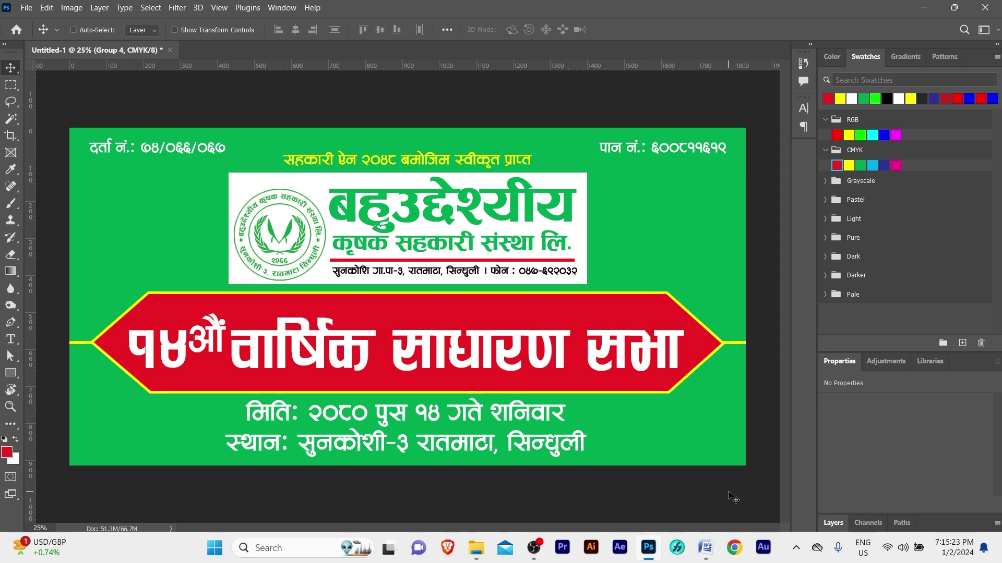
left_click_drag(629, 397, 629, 396)
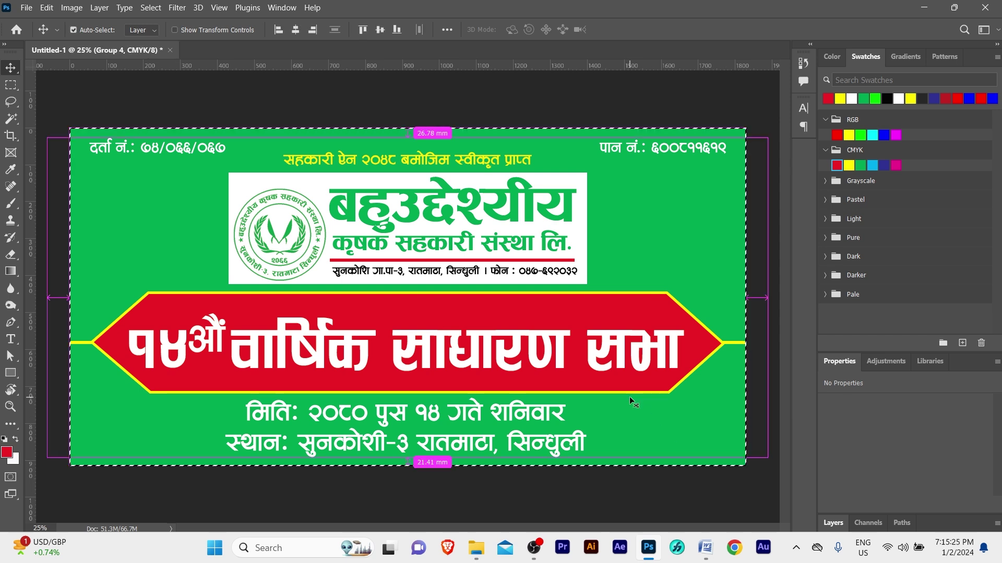
key("ctrl+a")
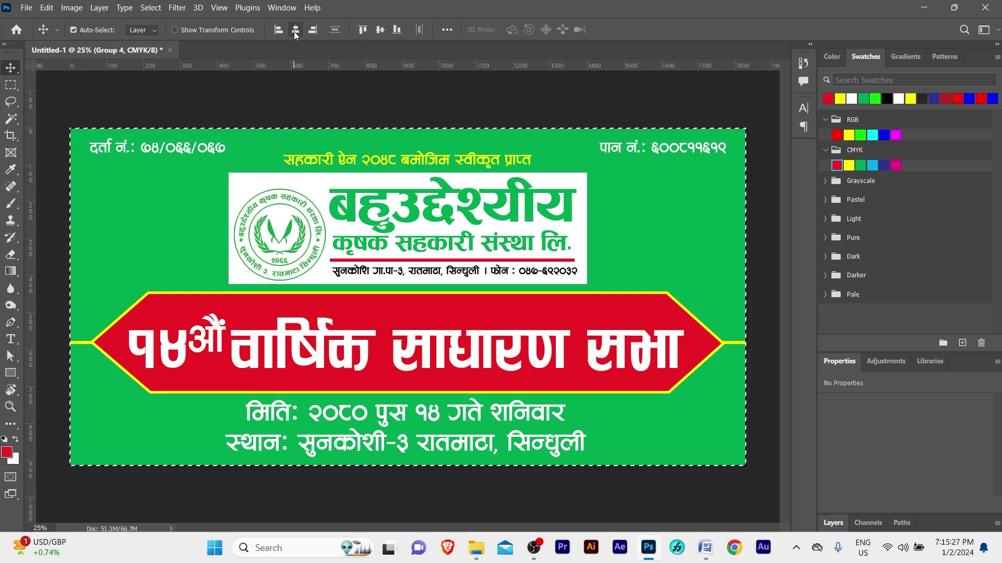
left_click(380, 29)
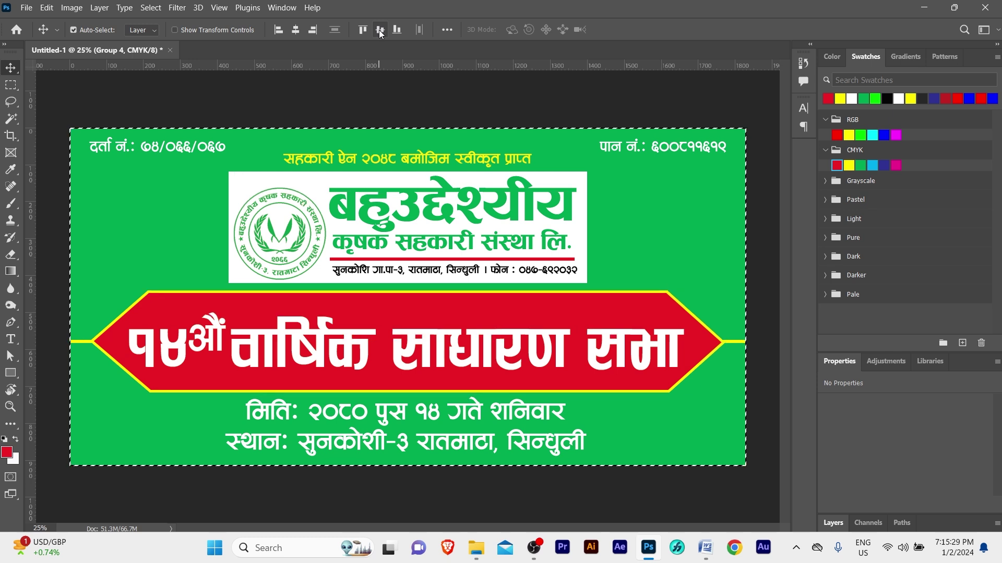
key("ctrl+d")
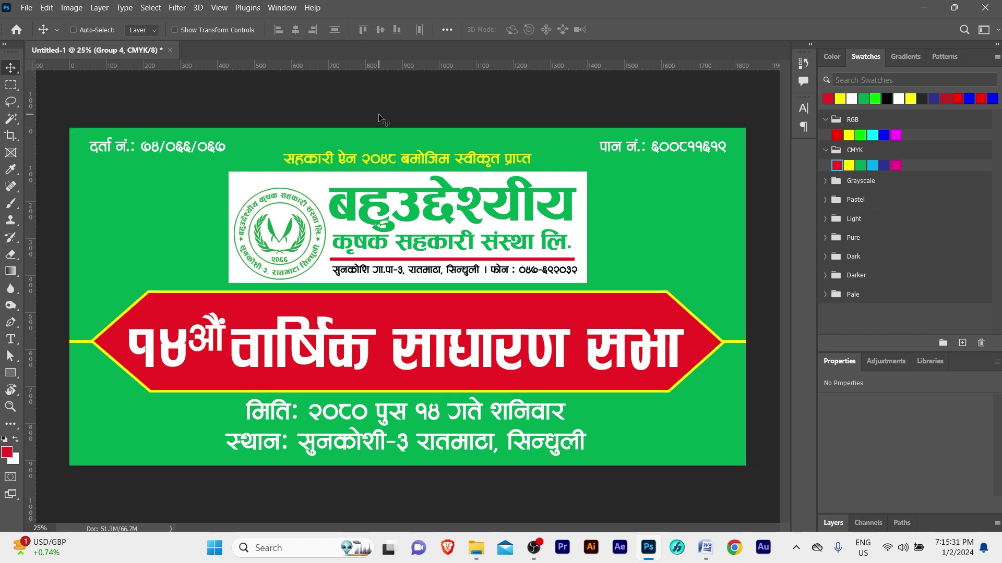